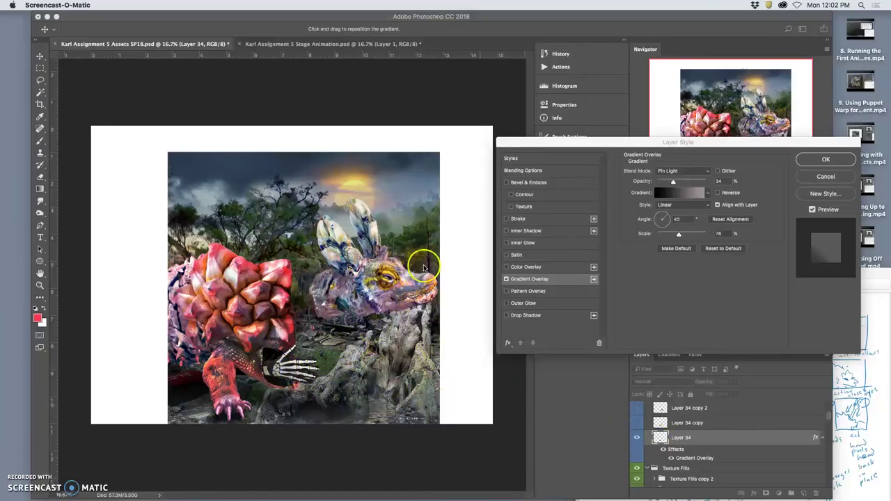
- Raise Layer 34's Pin Light gradient overlay opacity from 34 to 40% and apply it
left_click(507, 279)
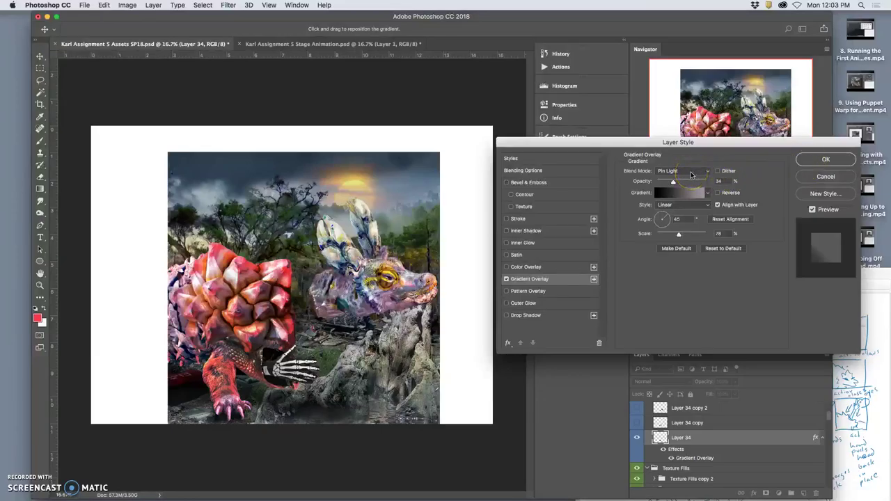
left_click_drag(674, 183, 704, 183)
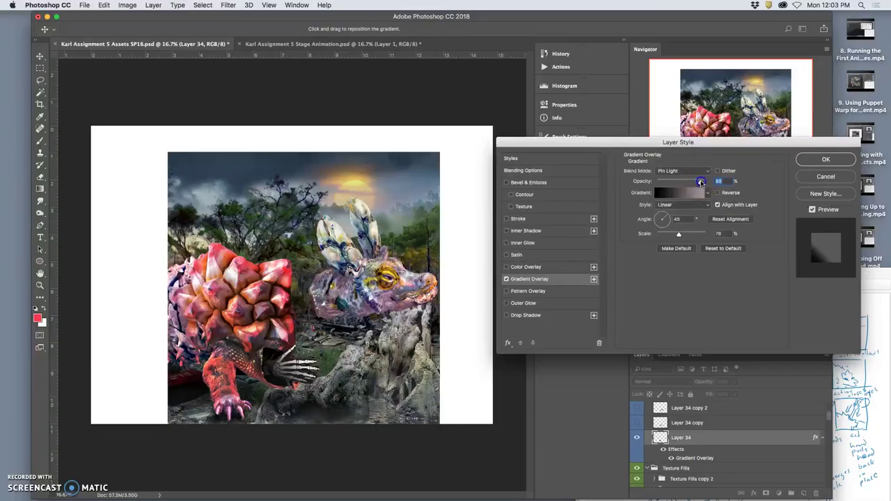
left_click(826, 159)
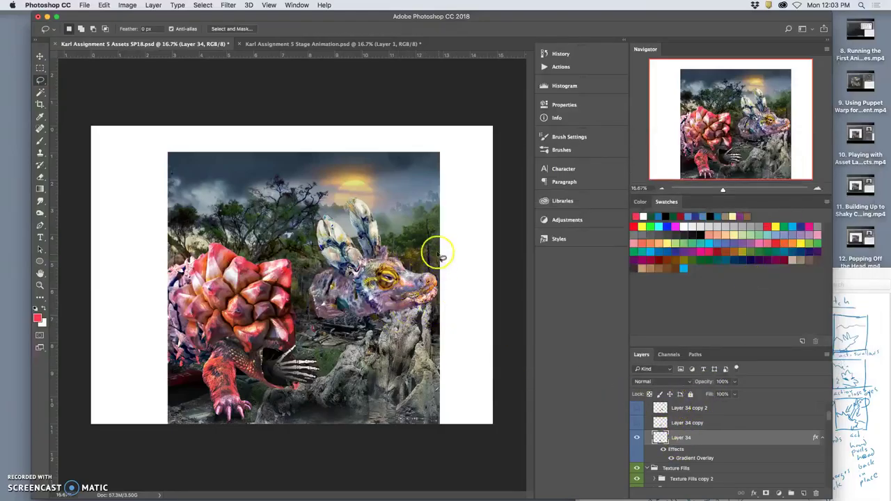
- Flip between the Assets and Stage Animation documents to compare them, finishing on Stage Animation
left_click(355, 44)
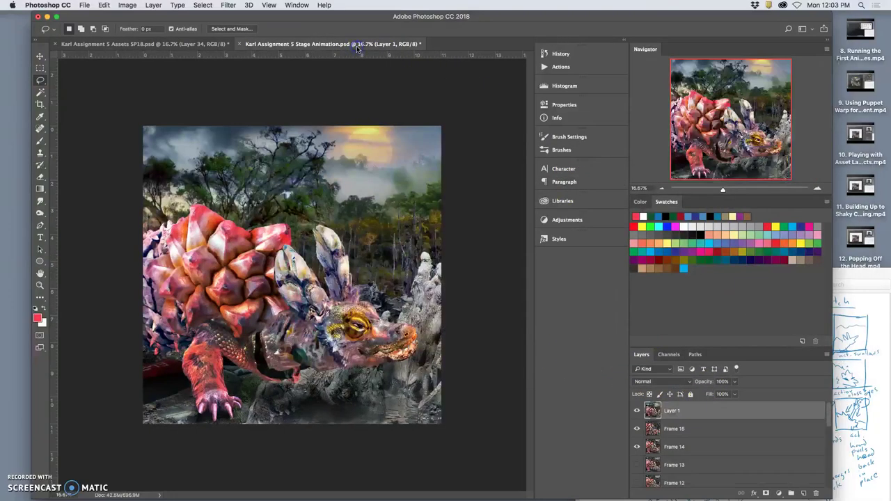
left_click(193, 46)
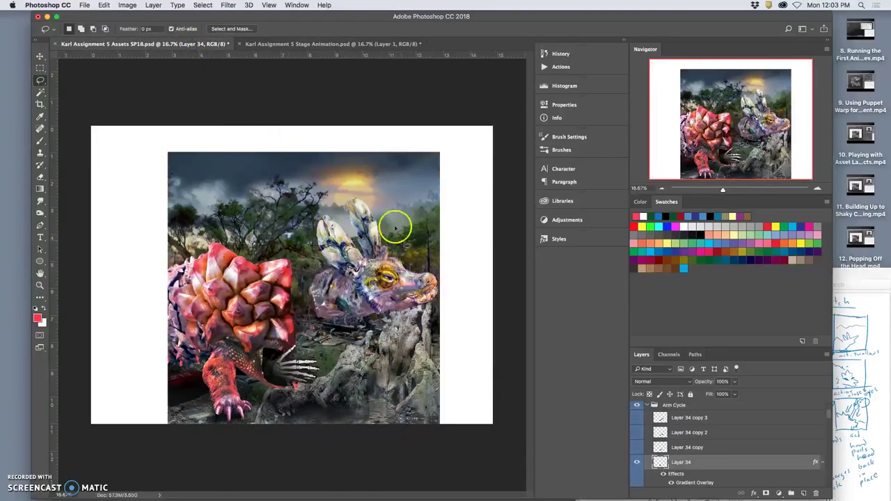
left_click(322, 44)
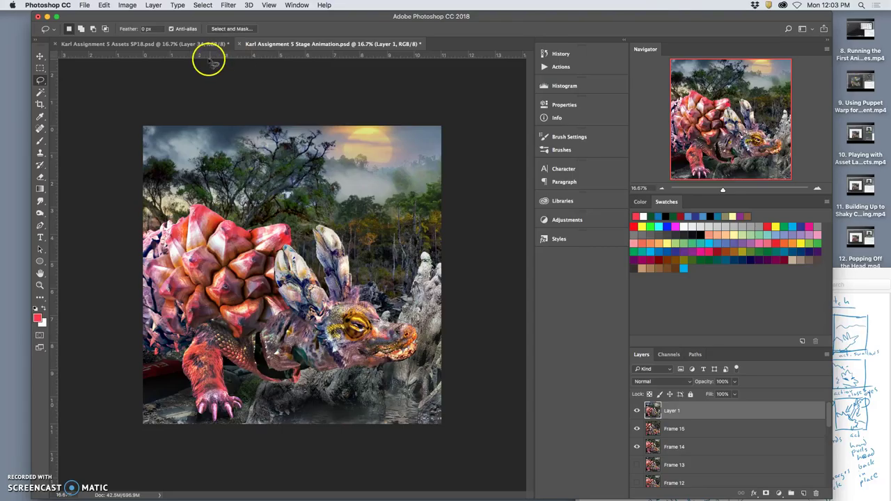
left_click(174, 44)
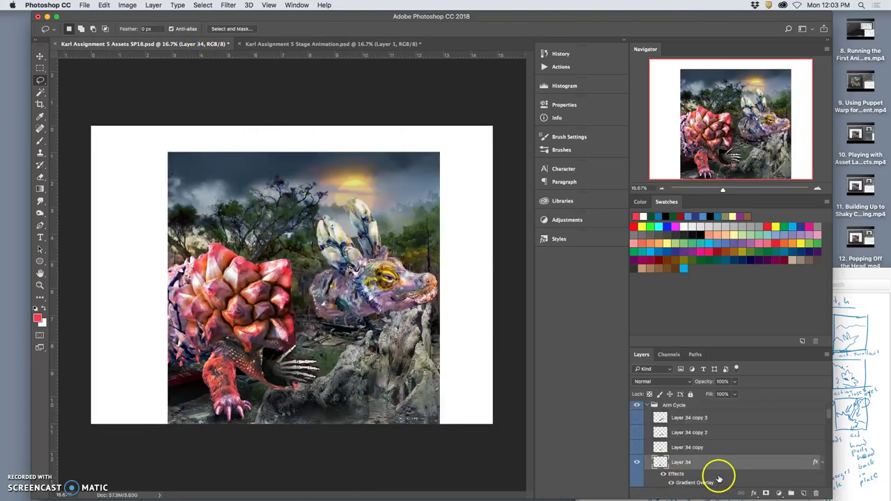
scroll(719, 479, "up", 5)
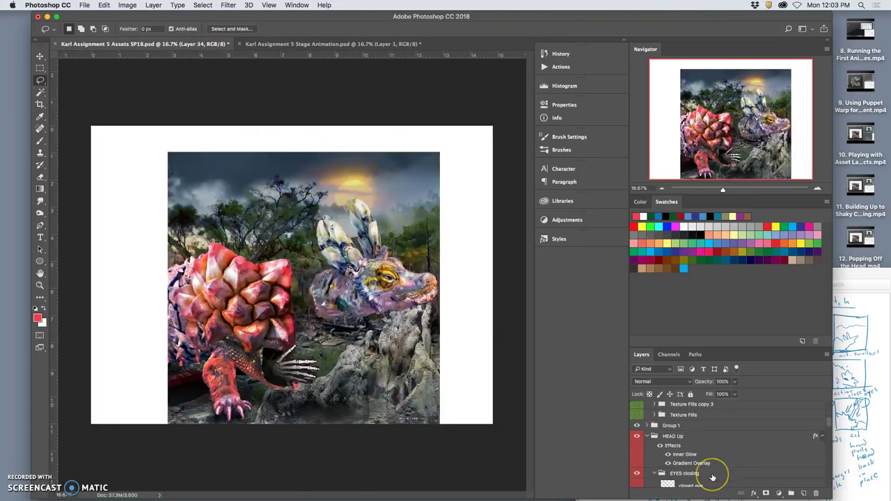
scroll(713, 477, "down", 3)
left_click(639, 452)
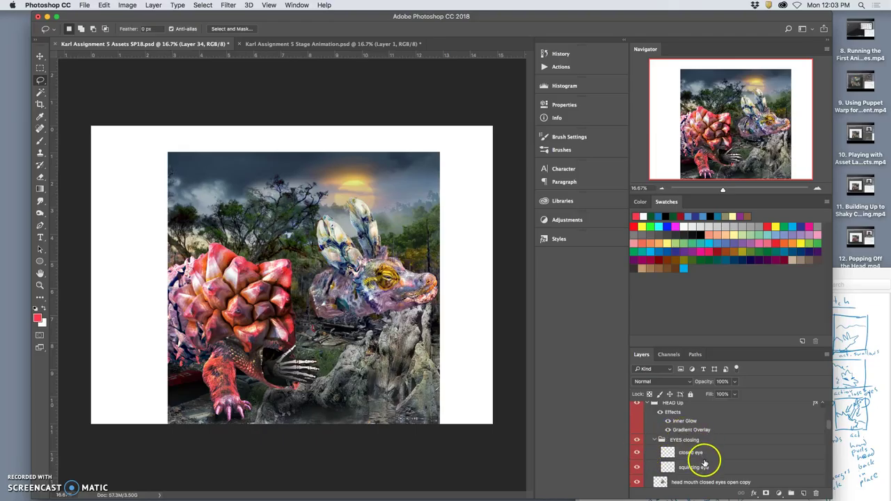
scroll(705, 463, "down", 1)
scroll(704, 463, "down", 1)
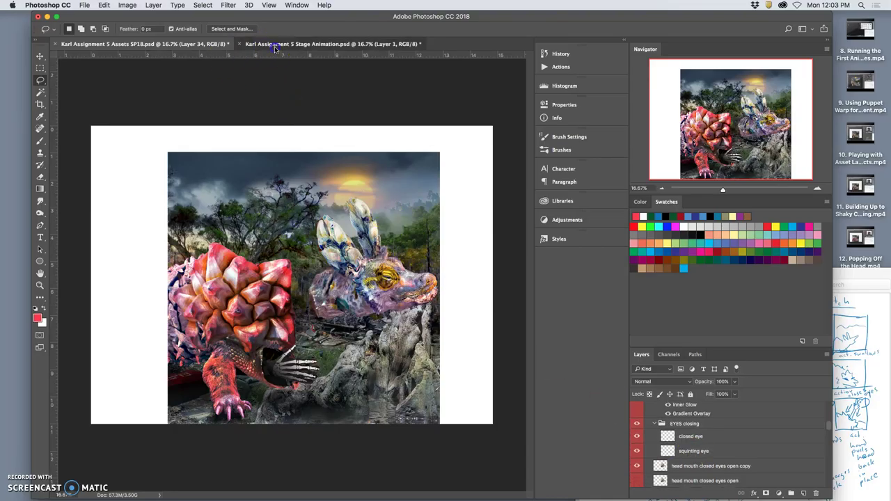
left_click(276, 45)
- In the Assets MOUTH Opening group, hide the closed mouth and show the semi-open mouth
left_click(145, 44)
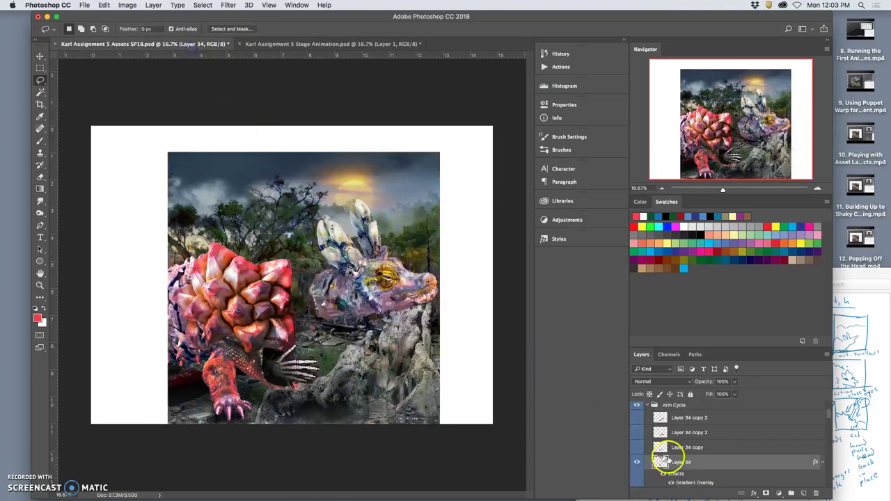
scroll(689, 456, "down", 5)
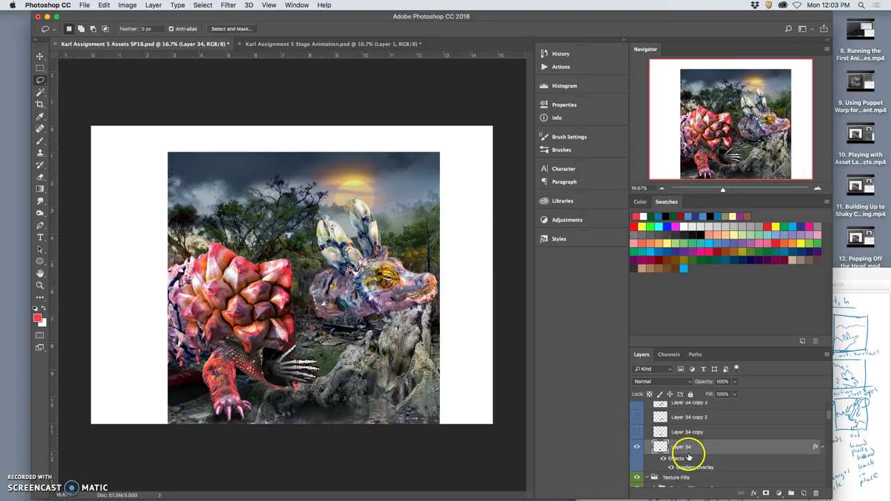
scroll(689, 457, "down", 3)
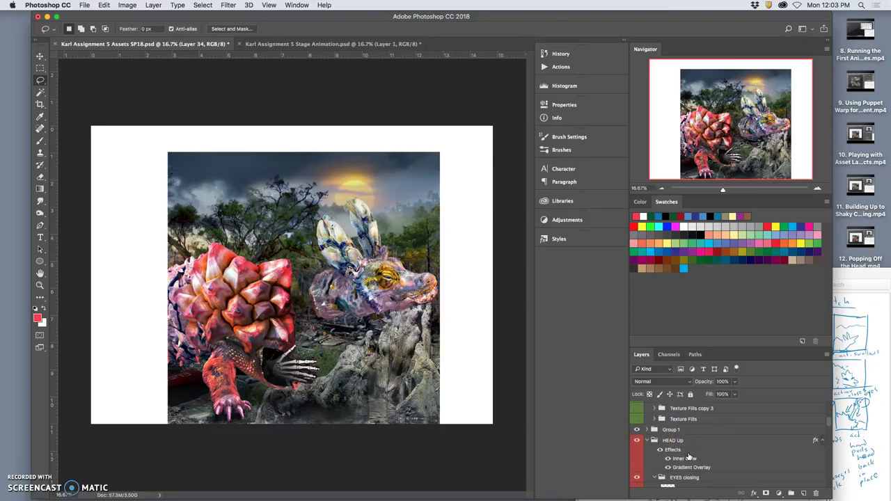
scroll(689, 456, "down", 5)
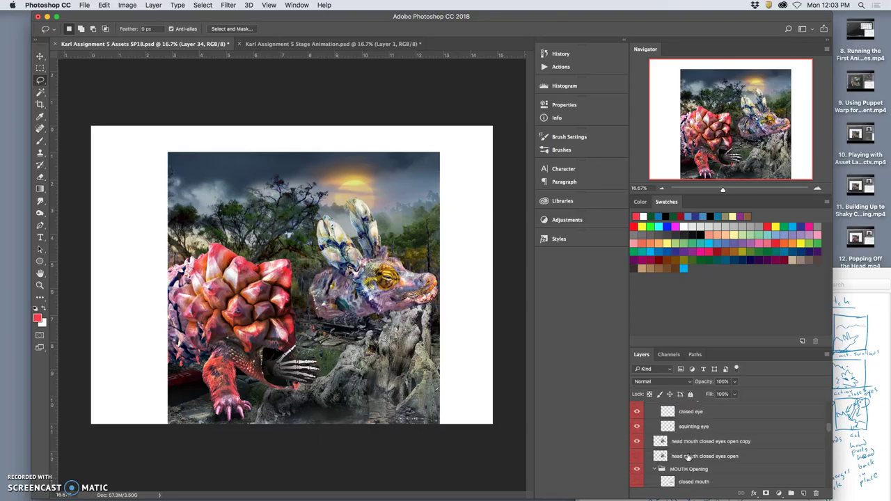
left_click(659, 453)
left_click(636, 469)
scroll(658, 467, "down", 3)
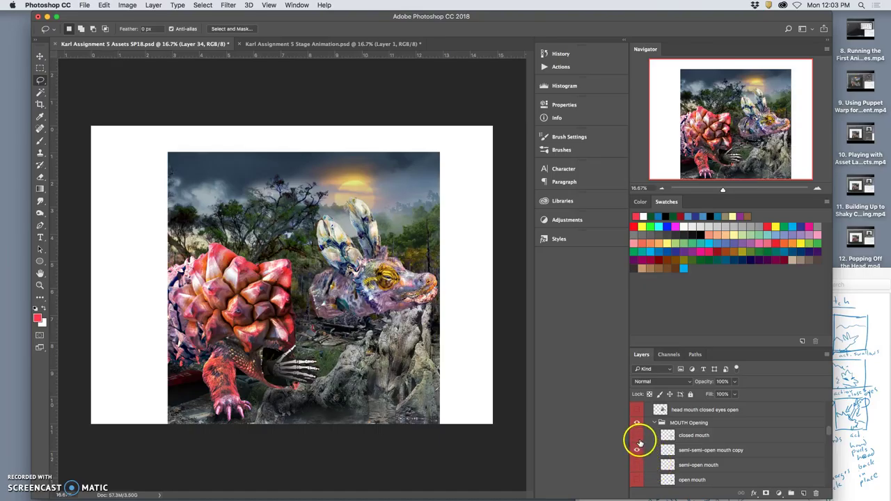
left_click(636, 438)
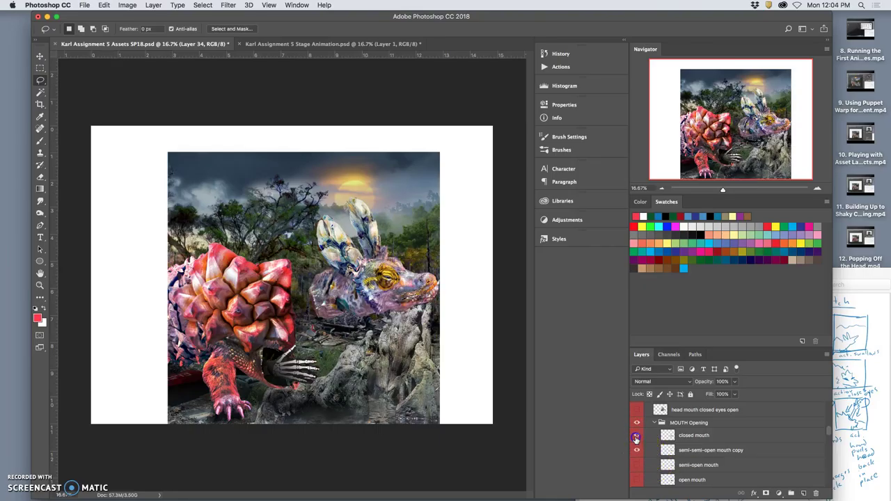
left_click(636, 438)
left_click(638, 451)
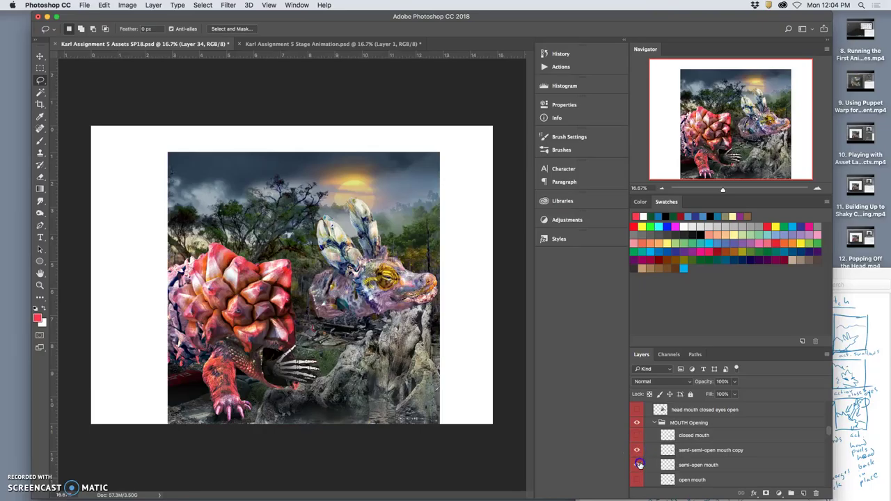
left_click(639, 454)
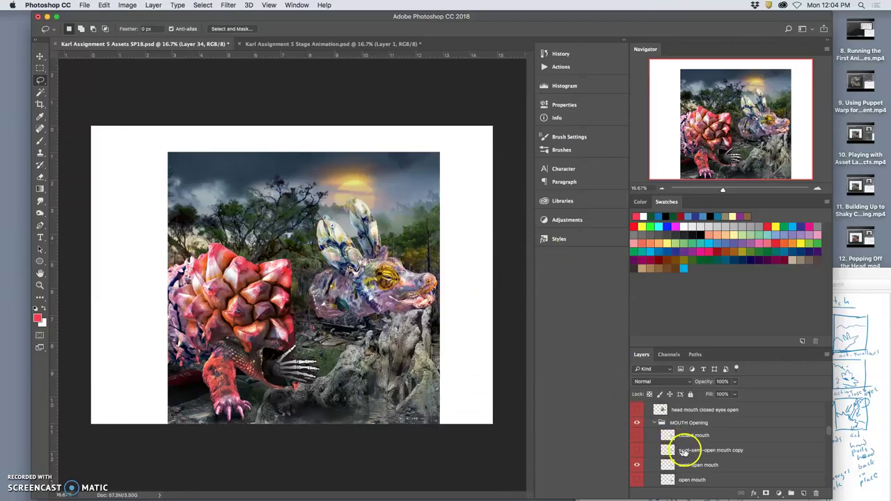
- Select Creature Collage copy 7 in the Assets document and start Edit > Puppet Warp
left_click(315, 45)
left_click(206, 46)
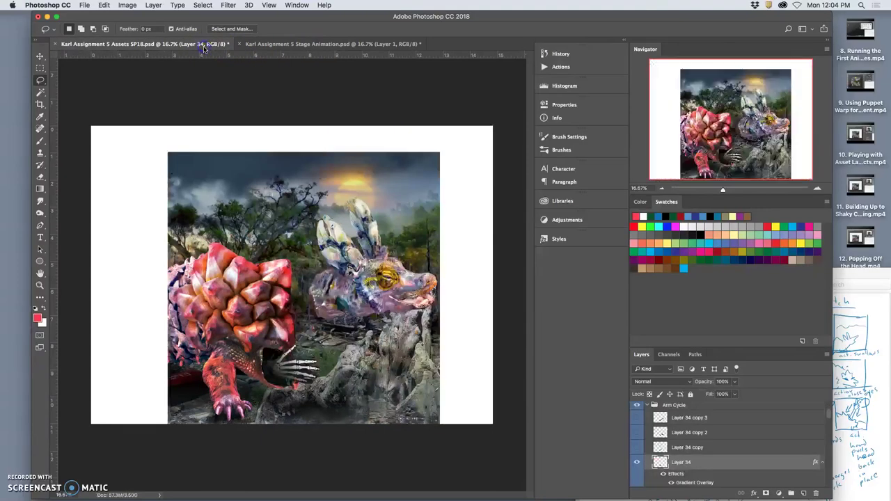
scroll(738, 474, "up", 5)
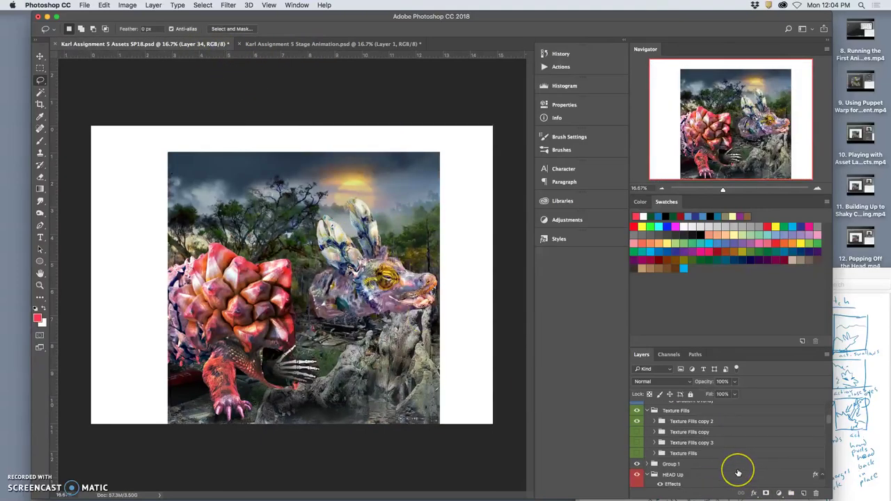
scroll(738, 473, "up", 5)
scroll(738, 473, "down", 3)
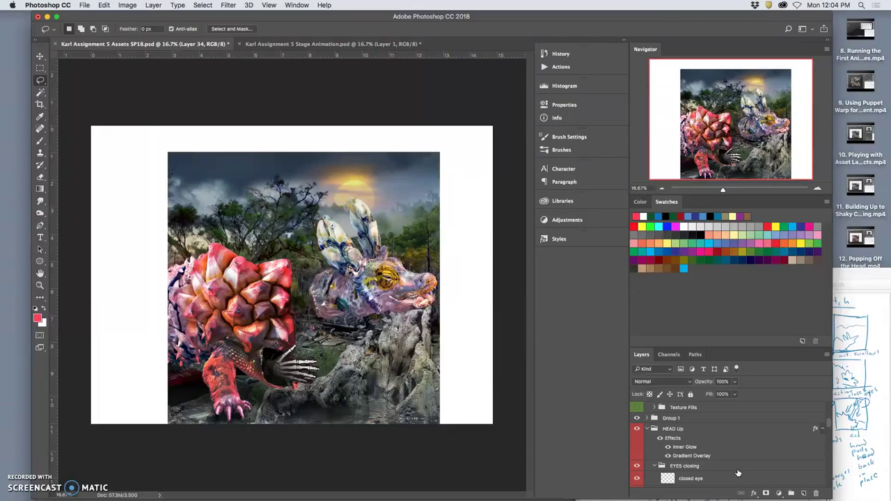
scroll(738, 473, "down", 3)
scroll(738, 473, "down", 2)
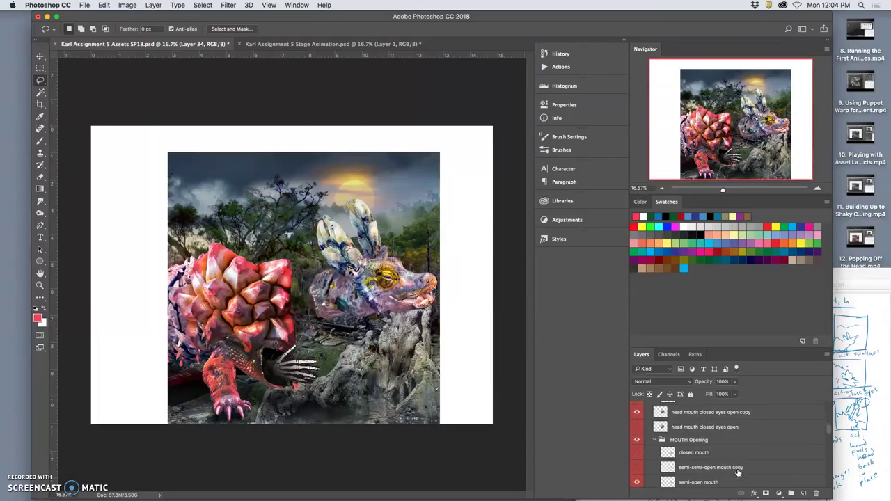
scroll(738, 473, "down", 2)
scroll(738, 473, "down", 1)
scroll(738, 473, "down", 2)
scroll(738, 473, "down", 2)
scroll(738, 473, "down", 2)
scroll(738, 473, "down", 2)
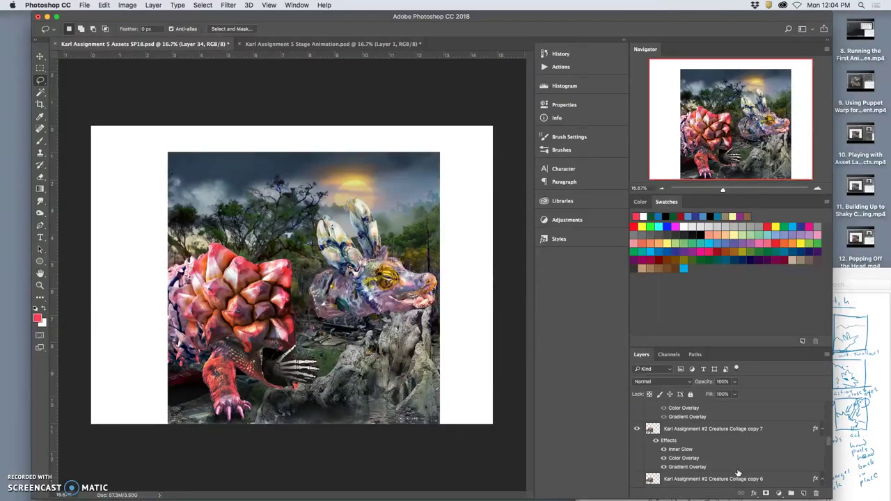
left_click(692, 430)
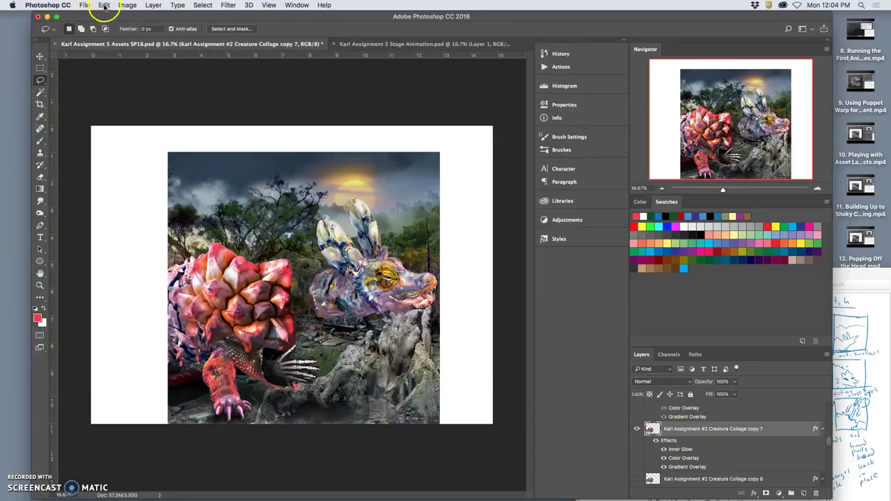
left_click(104, 5)
left_click(124, 186)
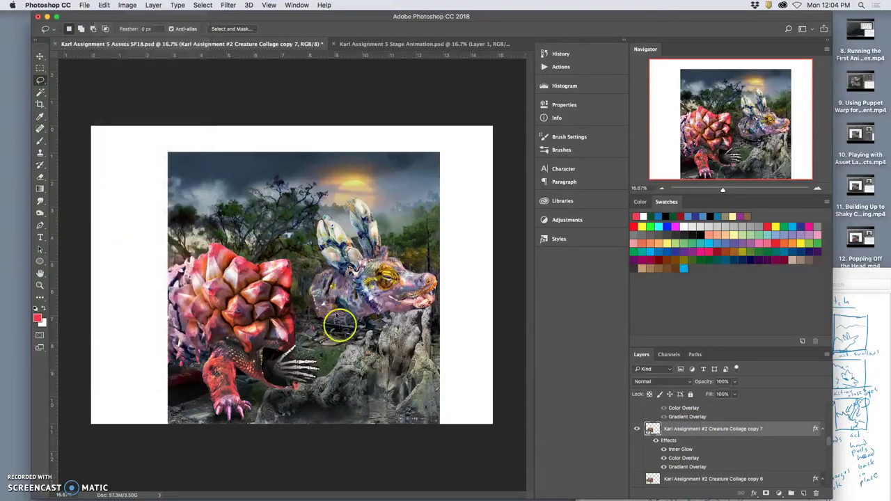
- Pin the creature's front foot and leg, bend the leg and foot, and commit
left_click(250, 404)
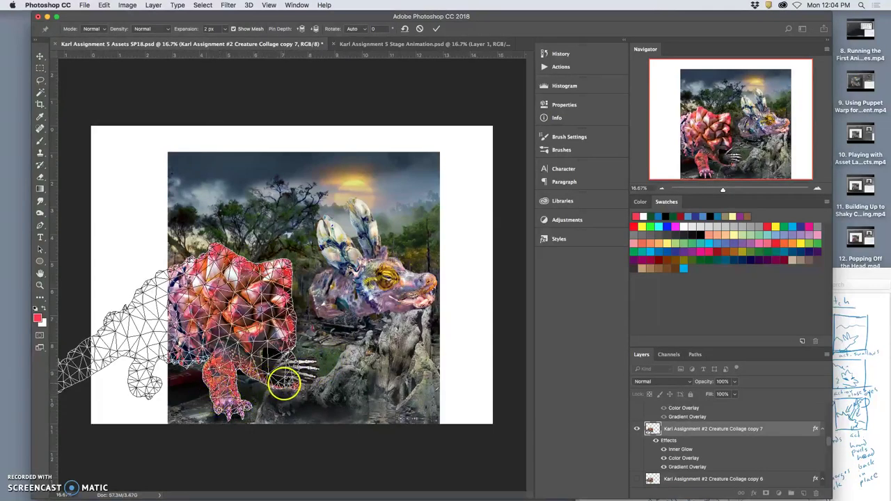
left_click(283, 385)
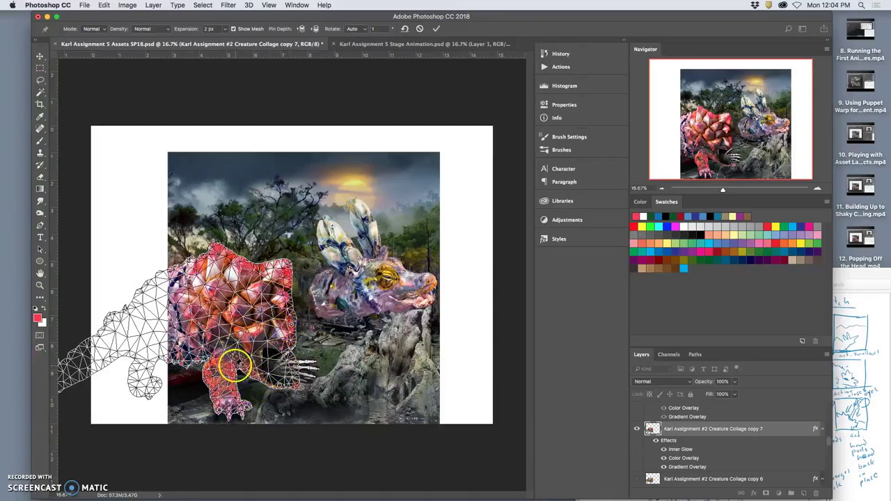
left_click(238, 366)
left_click_drag(238, 367, 242, 363)
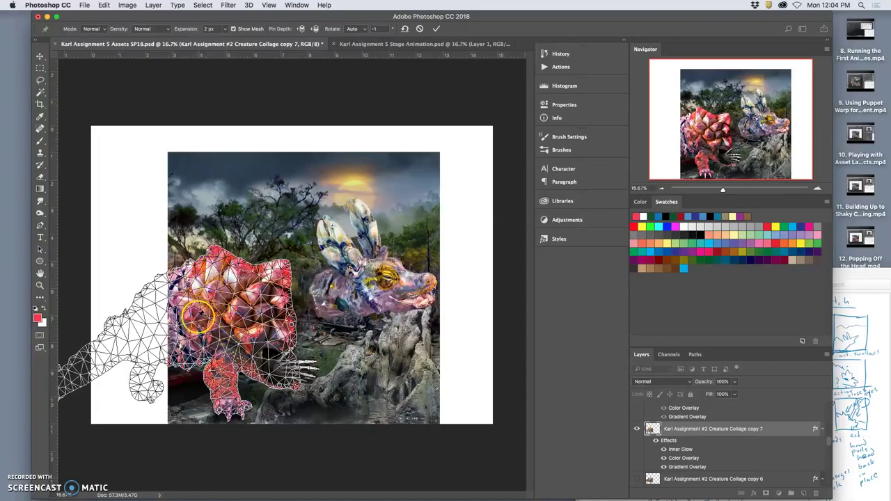
mouse_move(234, 403)
left_mouse_down()
mouse_move(221, 408)
mouse_move(230, 403)
left_mouse_up()
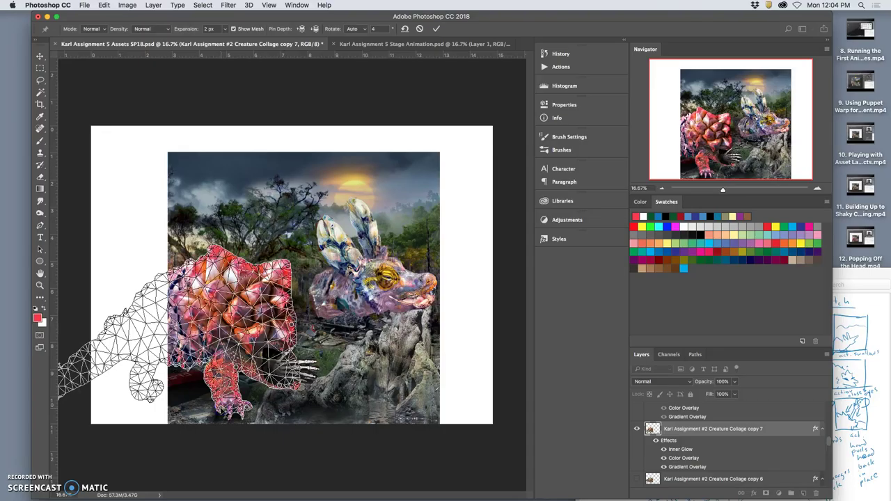
key("Return")
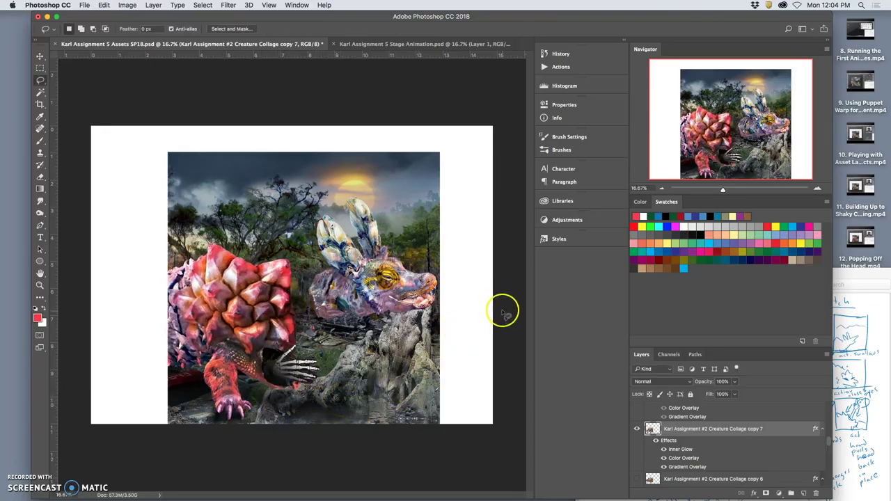
scroll(735, 446, "up", 5)
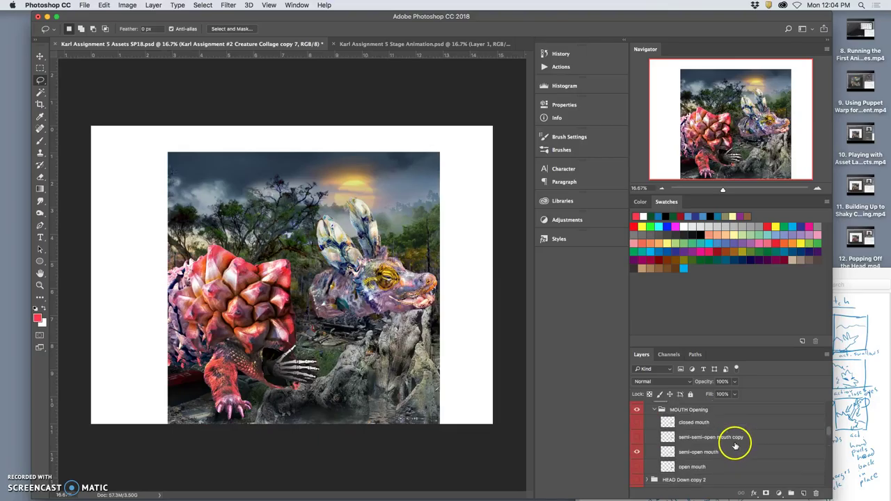
scroll(735, 446, "up", 5)
scroll(735, 444, "up", 5)
scroll(735, 445, "up", 3)
scroll(737, 443, "up", 3)
scroll(737, 443, "down", 1)
- Toggle Layer 28 copy 6, select Layer 30, and turn on the Texture Fills copy layers
left_click(637, 464)
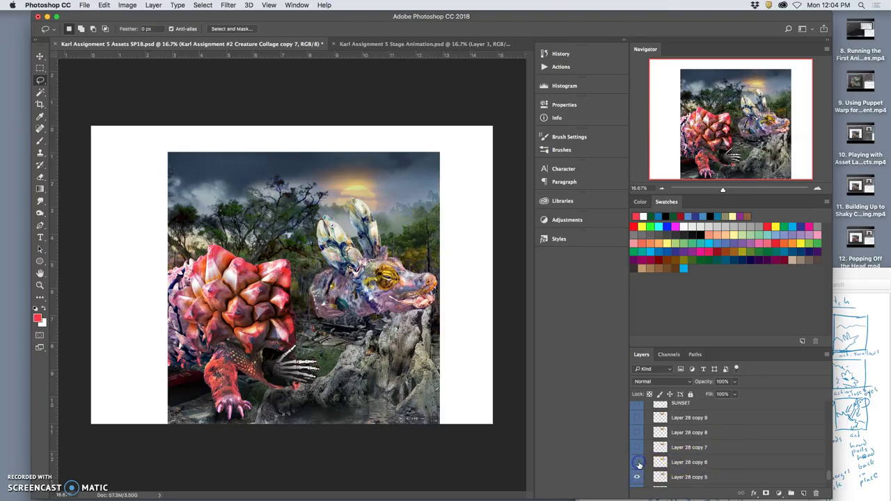
scroll(727, 451, "down", 5)
scroll(727, 451, "down", 5)
scroll(727, 450, "down", 3)
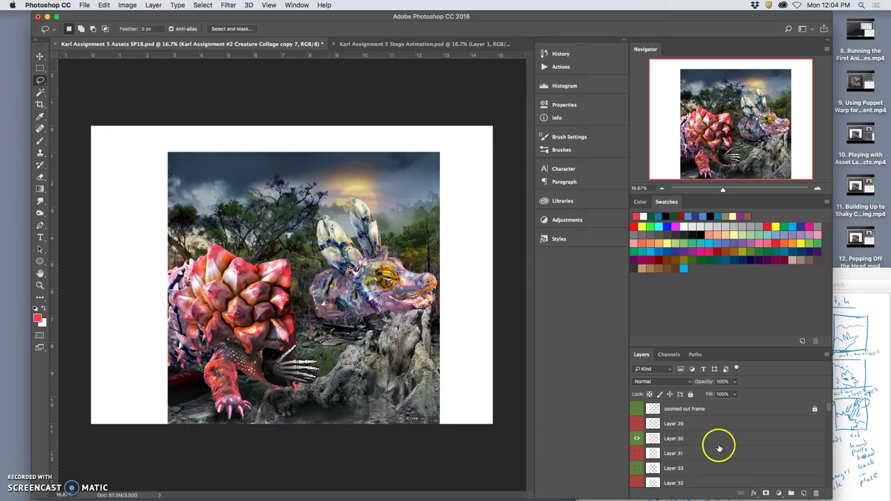
left_click(718, 439)
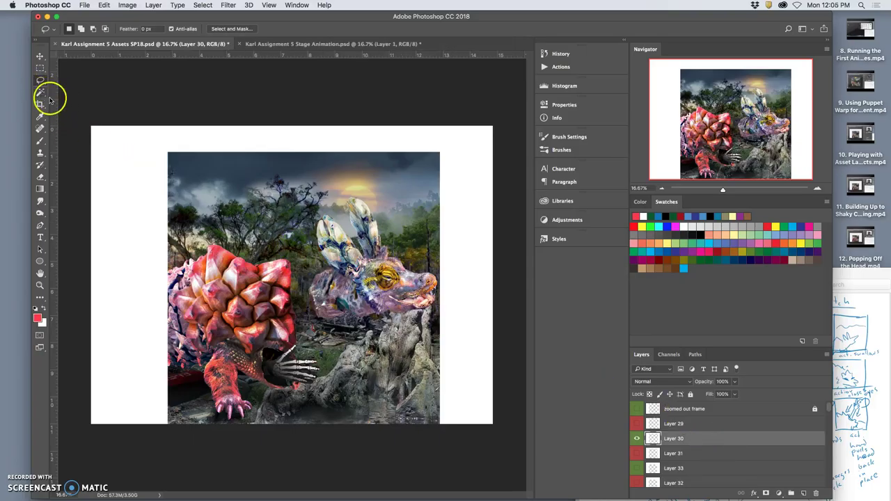
left_click(299, 44)
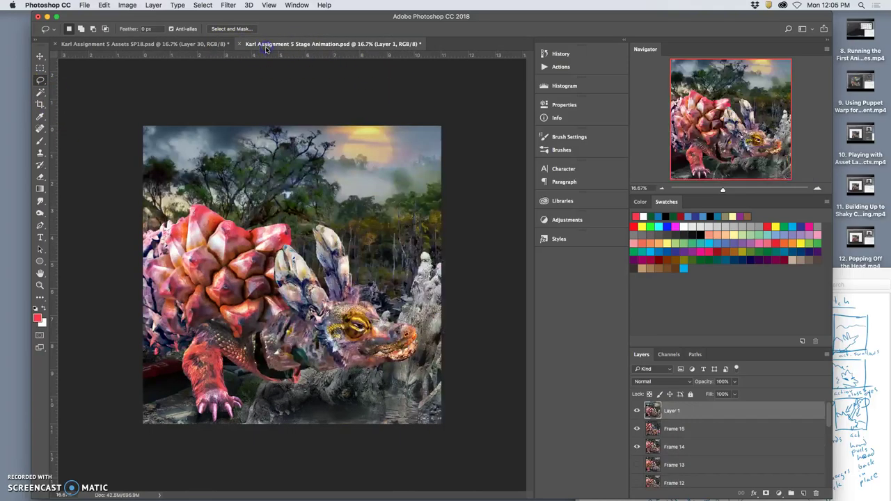
left_click(195, 44)
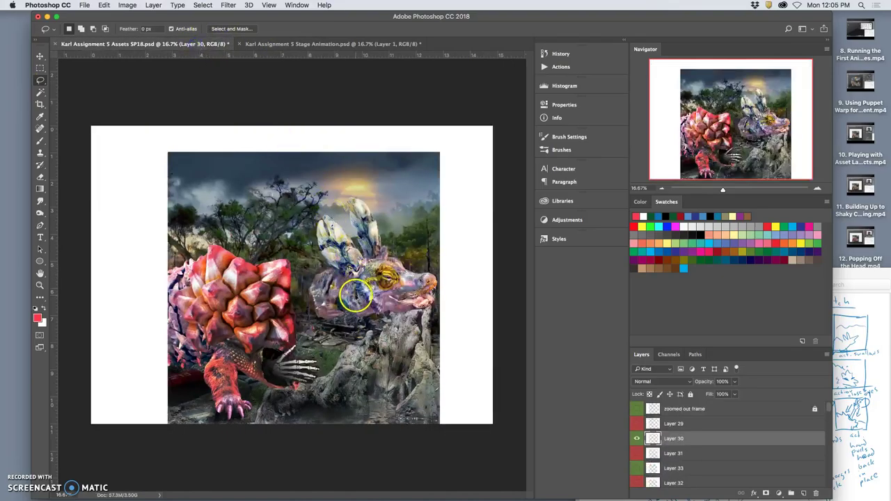
scroll(660, 446, "down", 5)
scroll(661, 446, "down", 3)
scroll(661, 447, "down", 3)
scroll(662, 448, "down", 2)
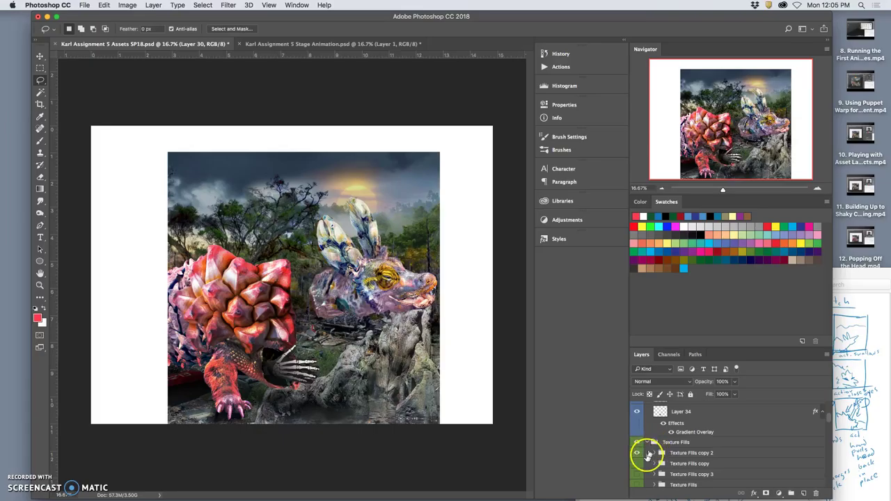
left_click_drag(637, 460, 637, 483)
scroll(761, 425, "up", 5)
scroll(761, 437, "up", 3)
- Select the collage with the Magic Wand and Merge Visible into a new layer
left_click(738, 439)
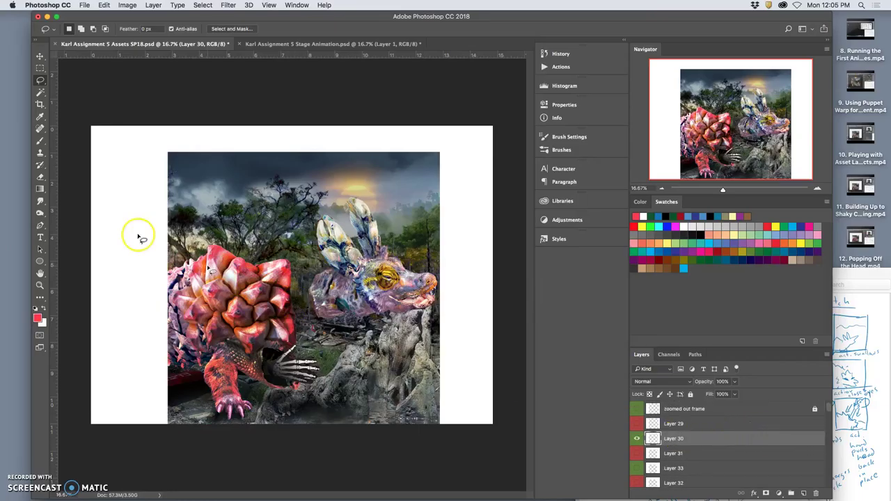
left_click(40, 93)
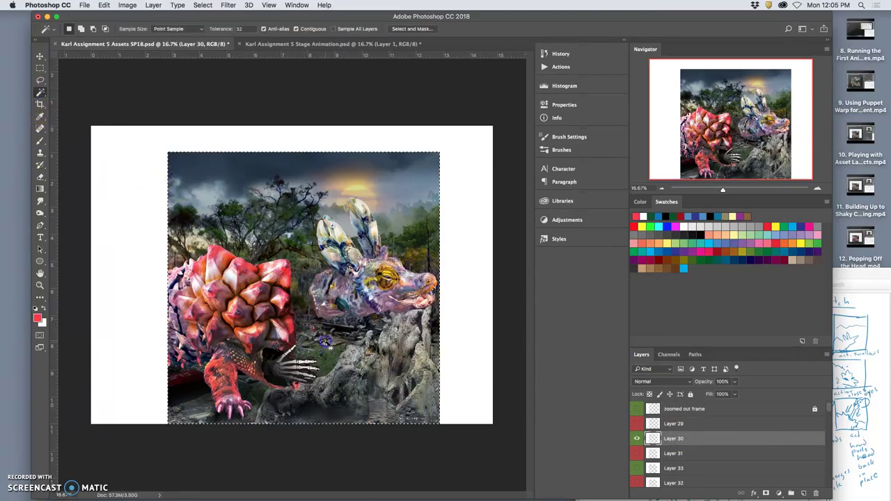
left_click(588, 416)
left_click(329, 200)
left_click(153, 5)
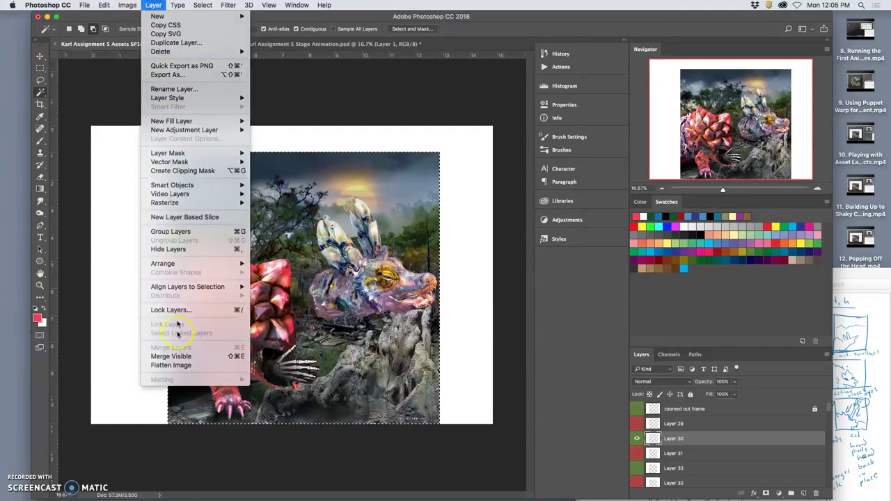
left_click(171, 356)
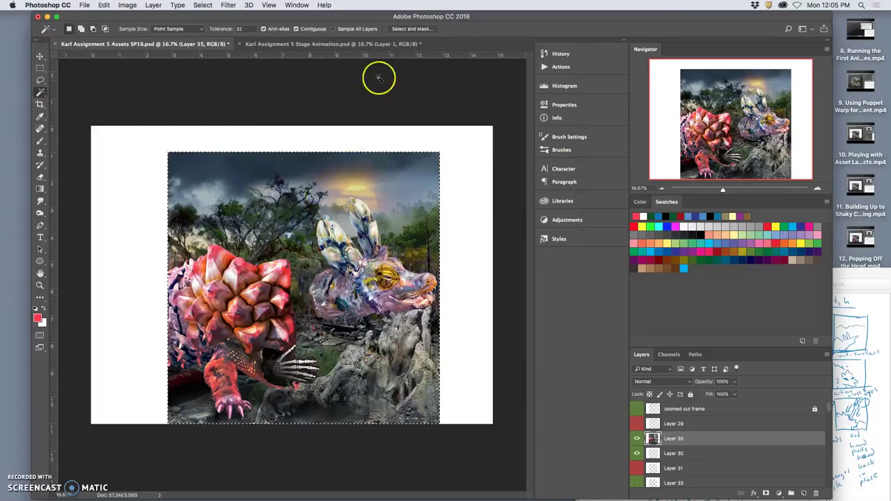
- Paste the merged collage into Stage Animation, then position and scale it to fill the canvas
left_click(332, 44)
key("super+v")
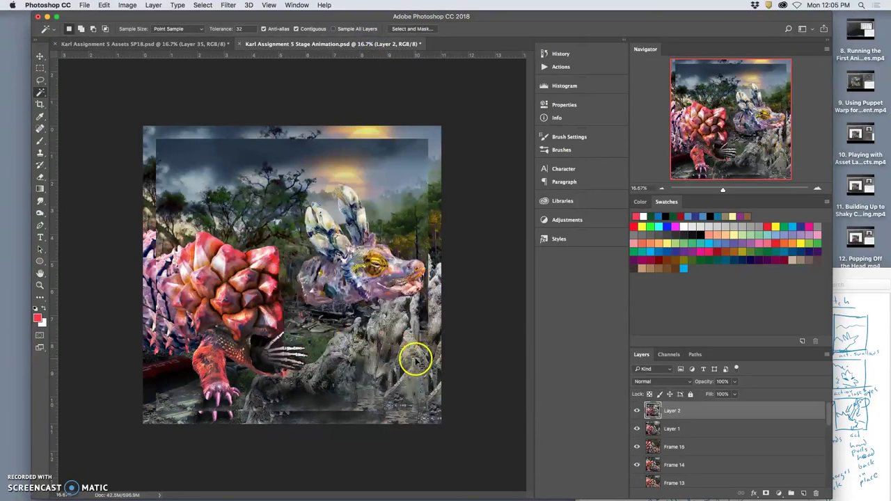
left_click(40, 57)
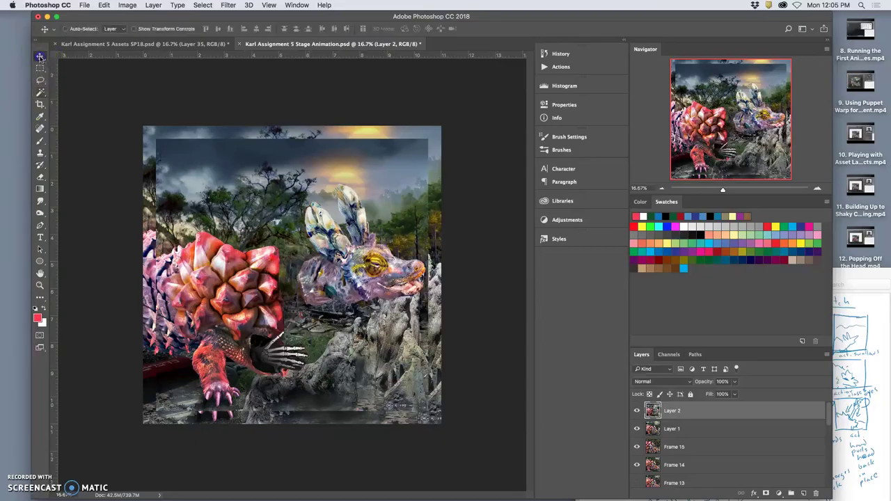
left_click_drag(327, 212, 342, 204)
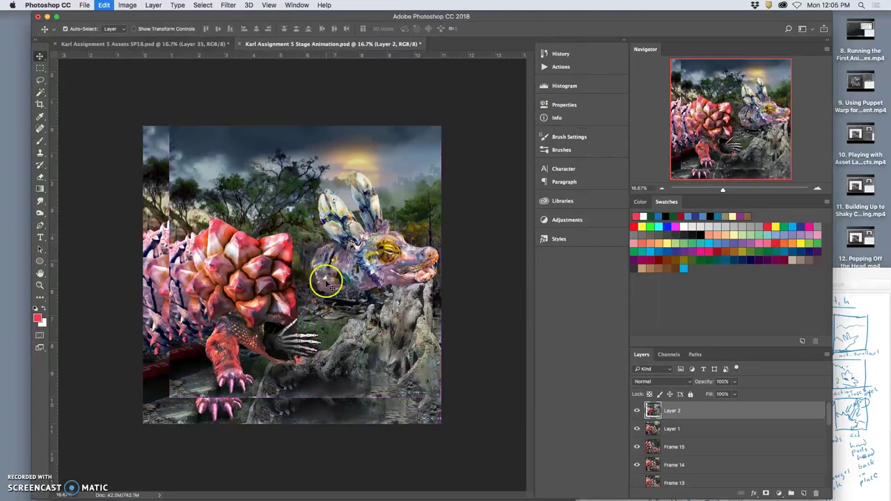
key("super+t")
left_click_drag(170, 398, 142, 424)
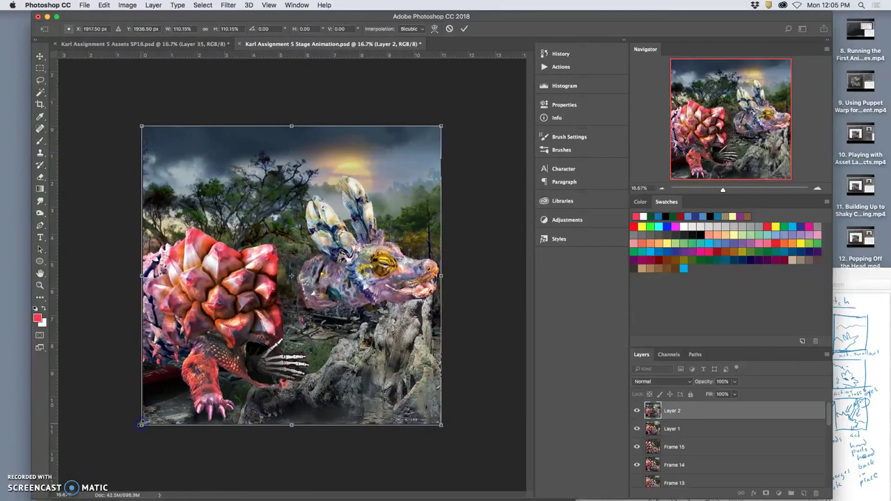
key("Return")
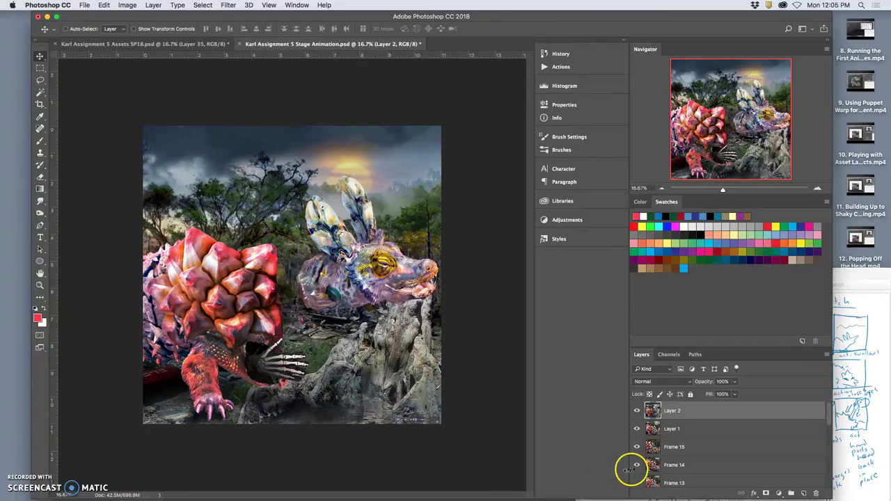
- Toggle Layer 2 and Layer 1 visibility to compare the new frame with the previous one
left_click(637, 411)
left_click(638, 411)
left_click(639, 413)
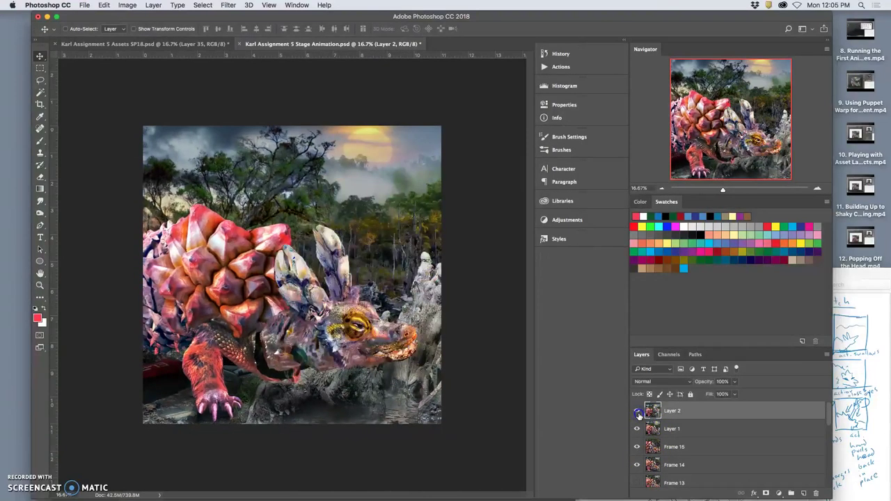
left_click(638, 412)
left_click(638, 412)
left_click(639, 412)
left_click(639, 413)
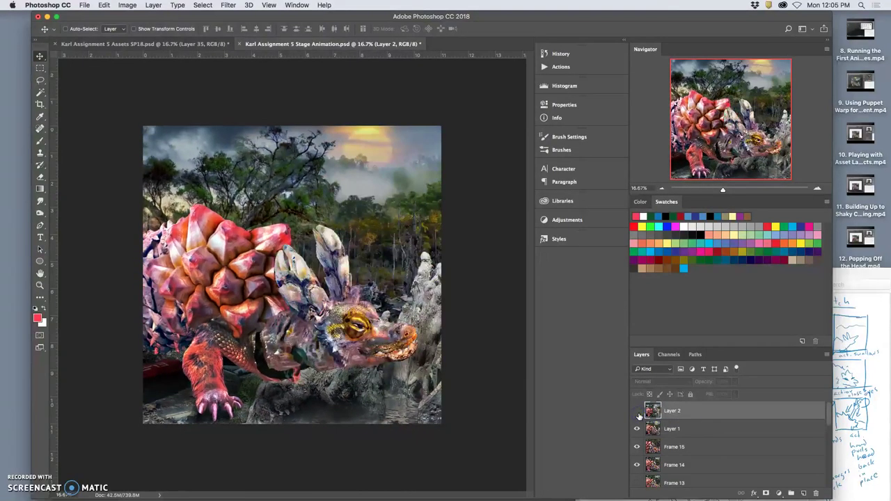
left_click(637, 429)
left_click(637, 412)
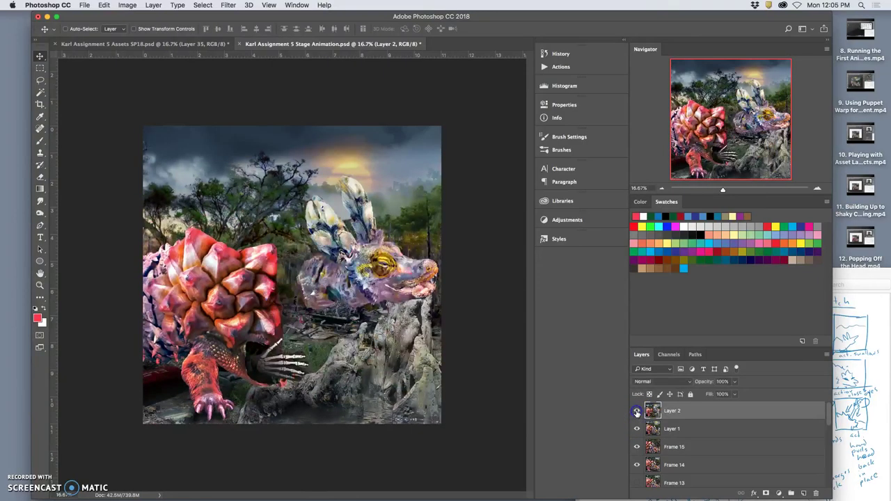
left_click(637, 412)
- In the Assets document, hide Layers 30–33 and swap to the larger skeleton arm layer
left_click(139, 44)
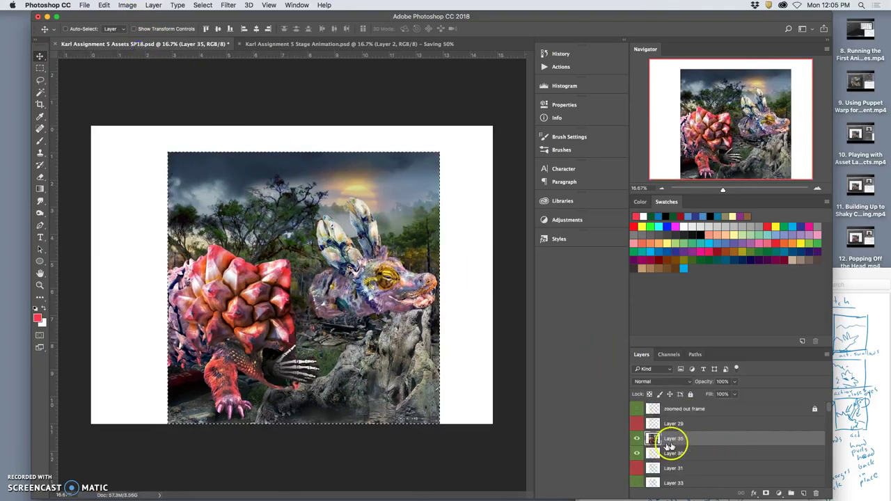
left_click(674, 438)
left_click_drag(637, 454, 637, 482)
scroll(693, 456, "down", 5)
scroll(697, 460, "down", 3)
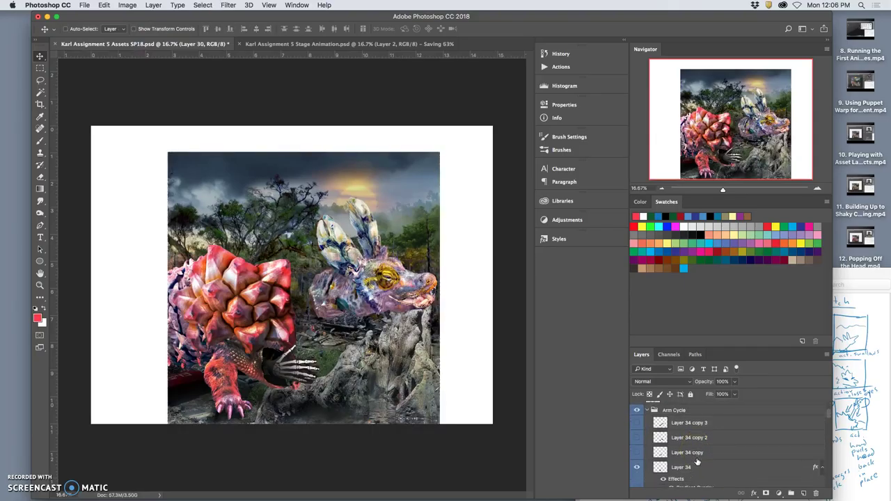
scroll(697, 461, "down", 2)
scroll(697, 463, "down", 1)
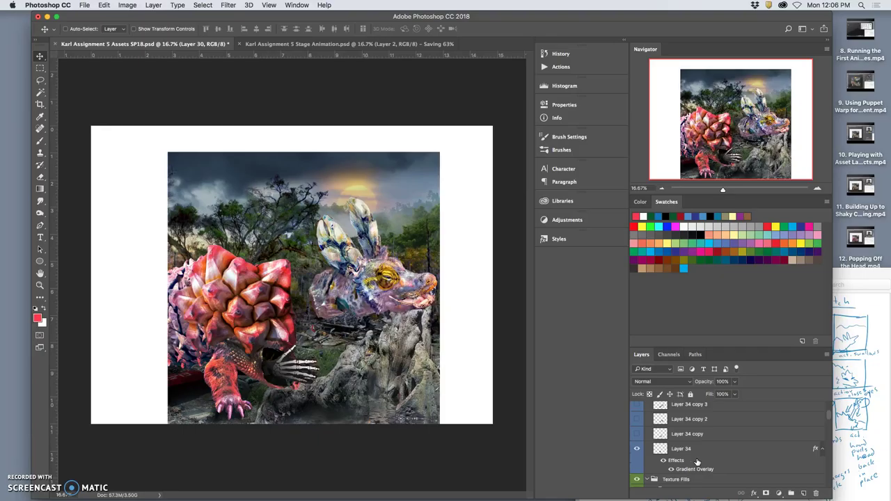
left_click(637, 433)
left_click(637, 450)
scroll(676, 440, "up", 10)
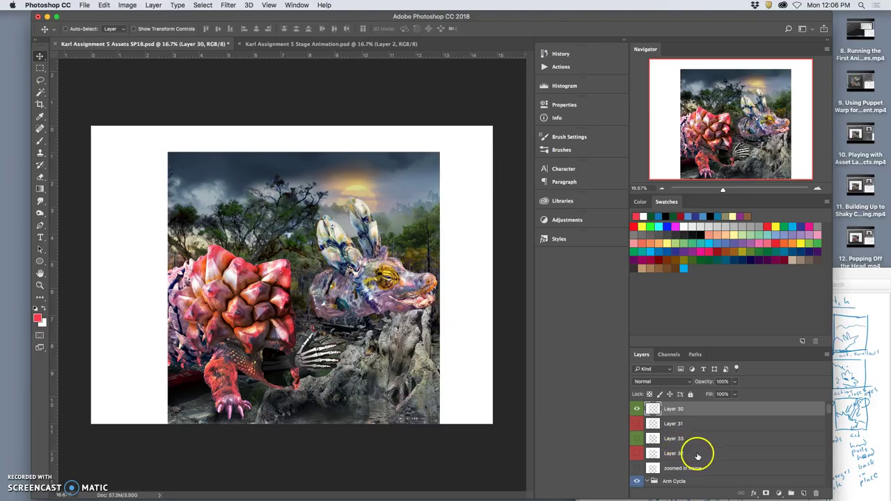
scroll(695, 455, "up", 1)
scroll(696, 457, "up", 2)
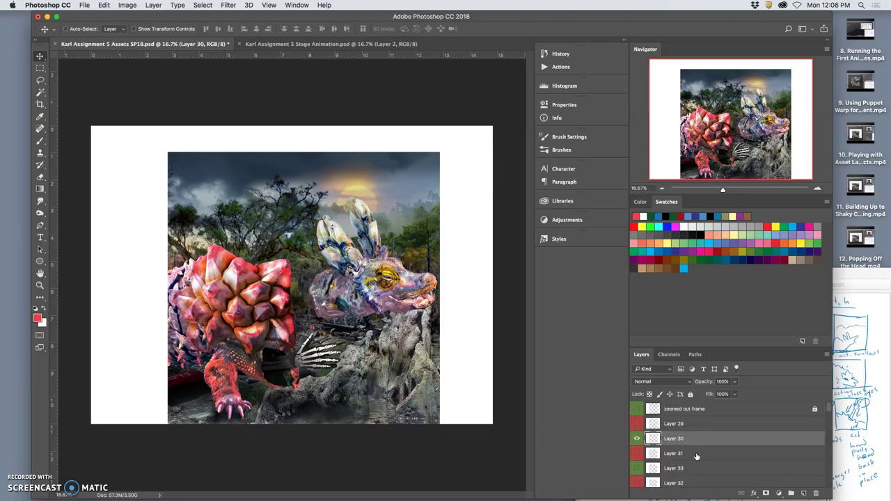
- Show Layer 30, select HEAD Up, and show Layer 34 copy 2 instead of Layer 34 copy
left_click(638, 439)
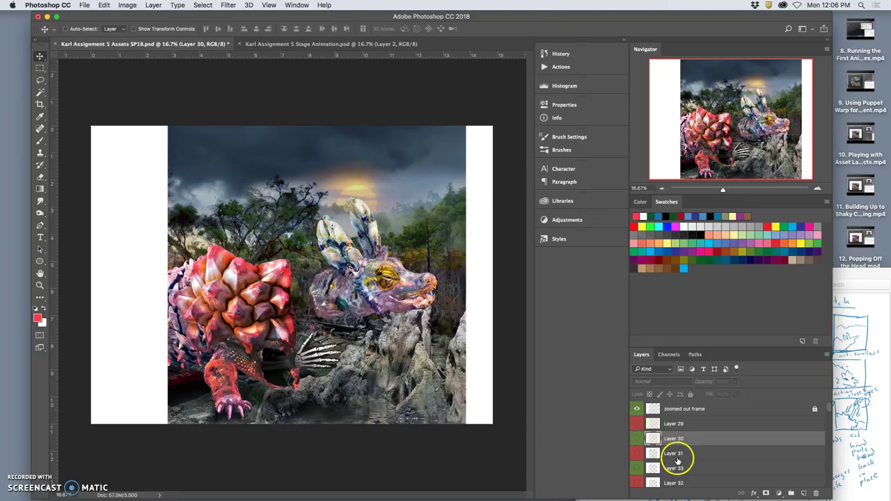
scroll(686, 463, "down", 3)
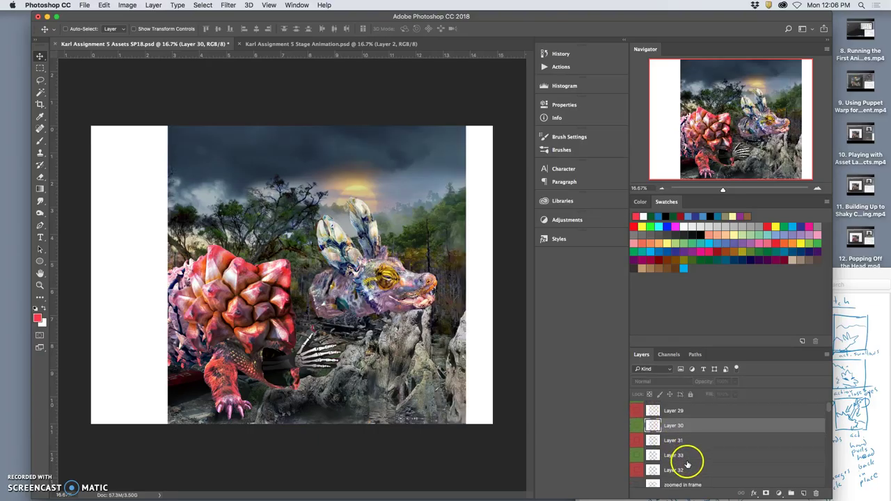
scroll(688, 466, "down", 3)
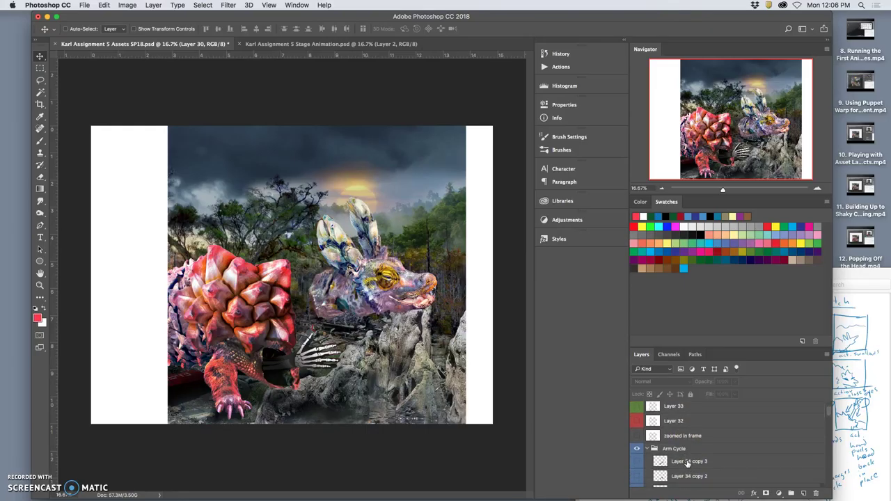
scroll(688, 465, "down", 4)
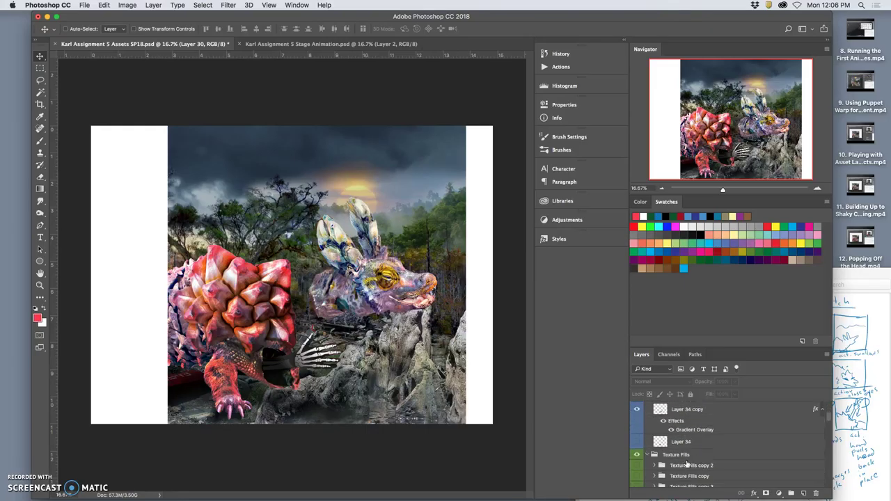
scroll(688, 465, "down", 4)
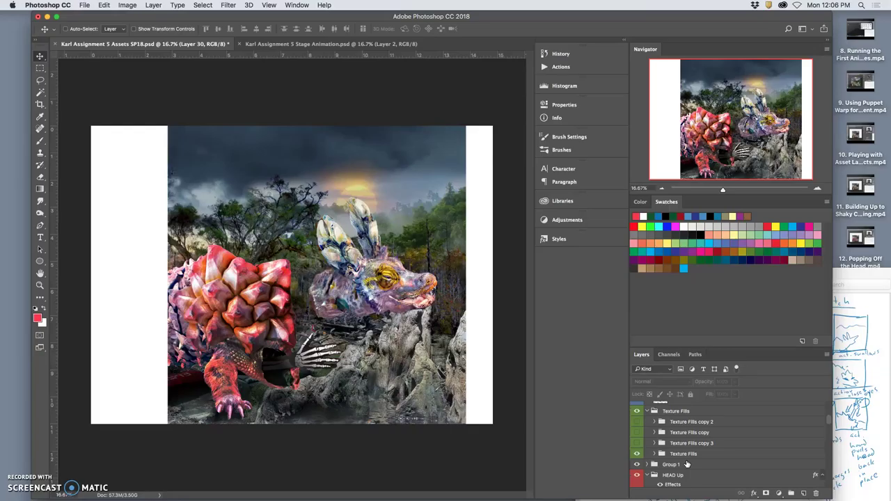
scroll(687, 465, "down", 3)
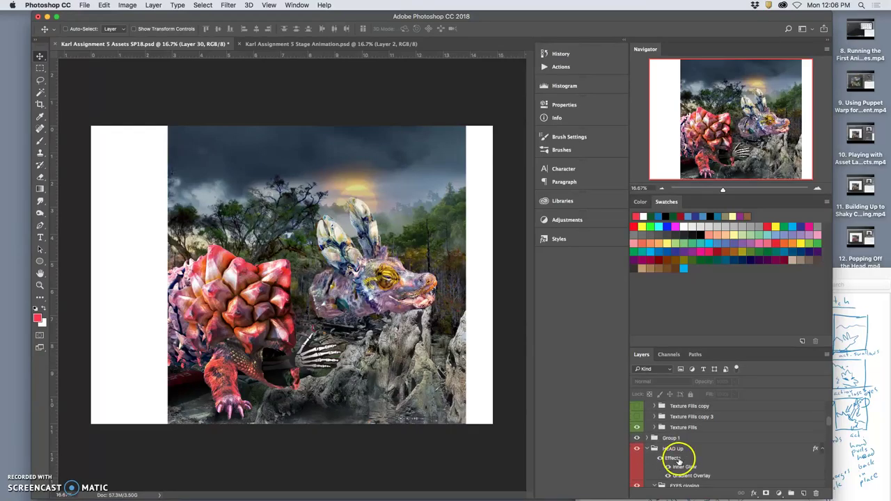
left_click(674, 449)
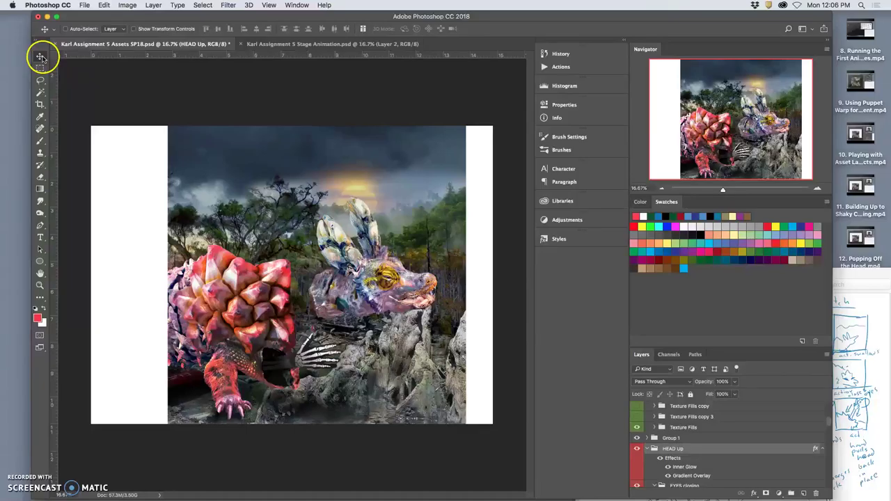
scroll(681, 450, "up", 3)
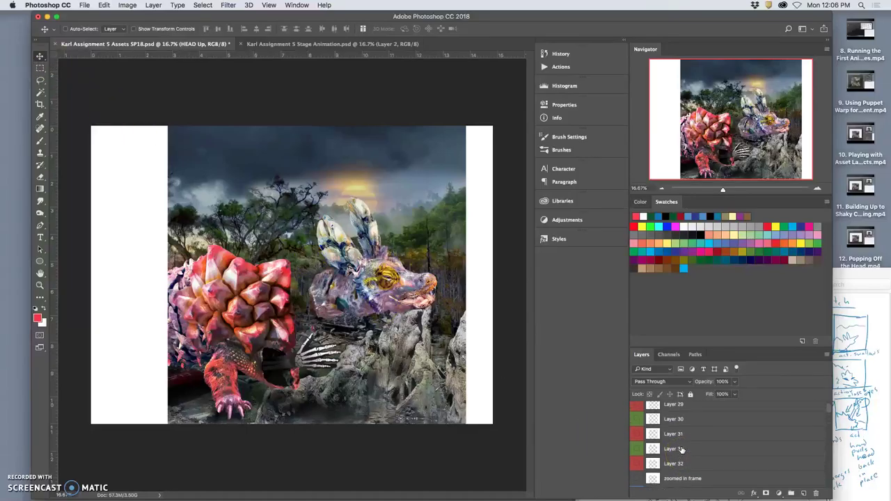
scroll(681, 450, "up", 5)
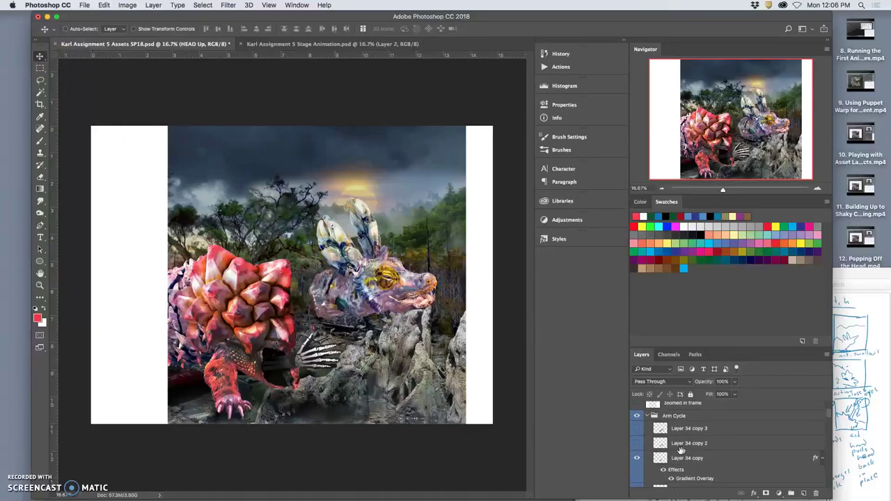
left_click(637, 443)
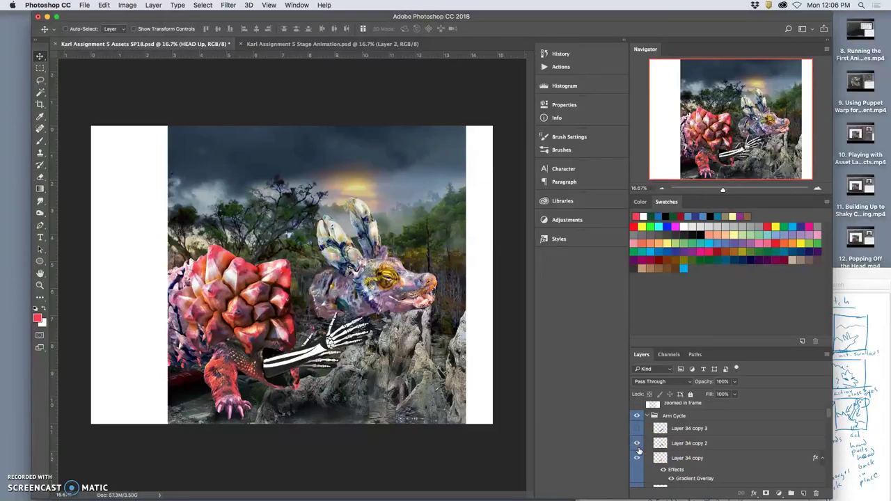
left_click(638, 458)
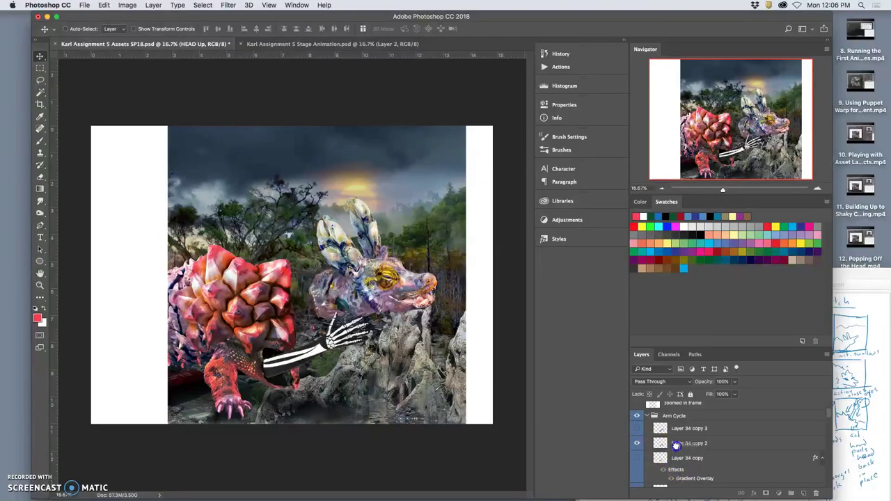
scroll(676, 445, "down", 5)
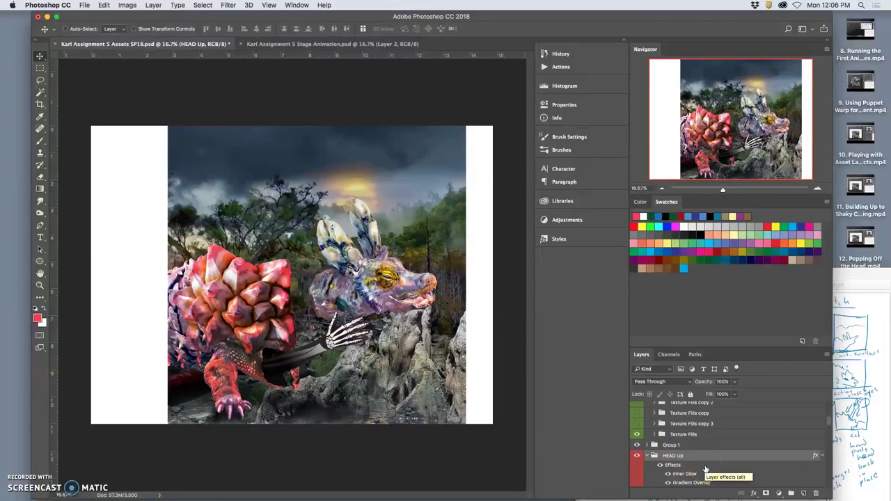
scroll(709, 472, "down", 2)
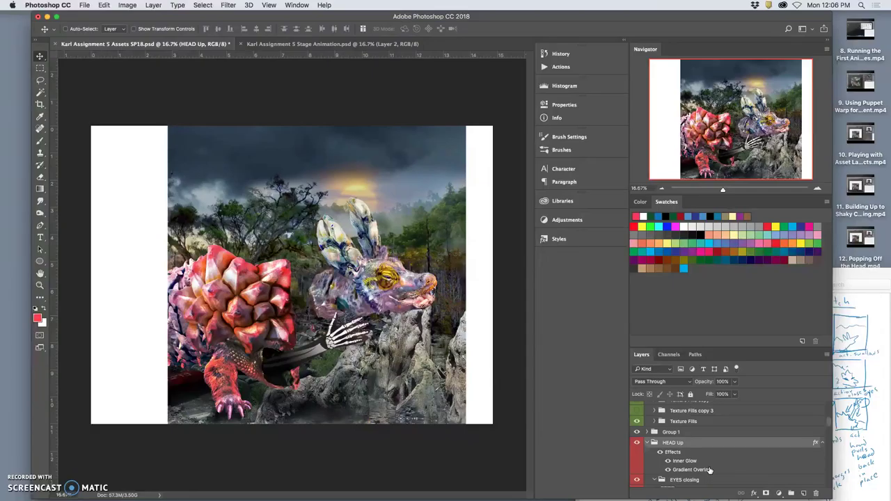
scroll(710, 471, "down", 4)
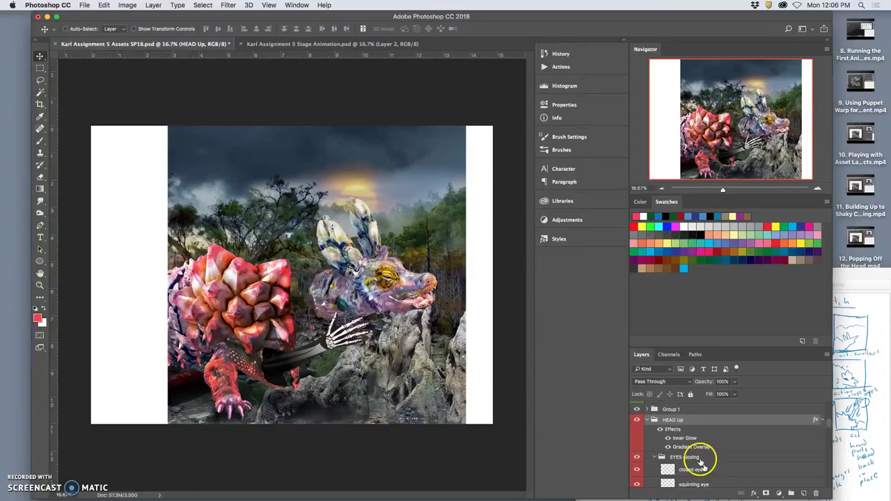
- Nudge and slightly rotate the HEAD Up group, distort its bottom corners, and commit
double_click(677, 421)
key("cmd+t")
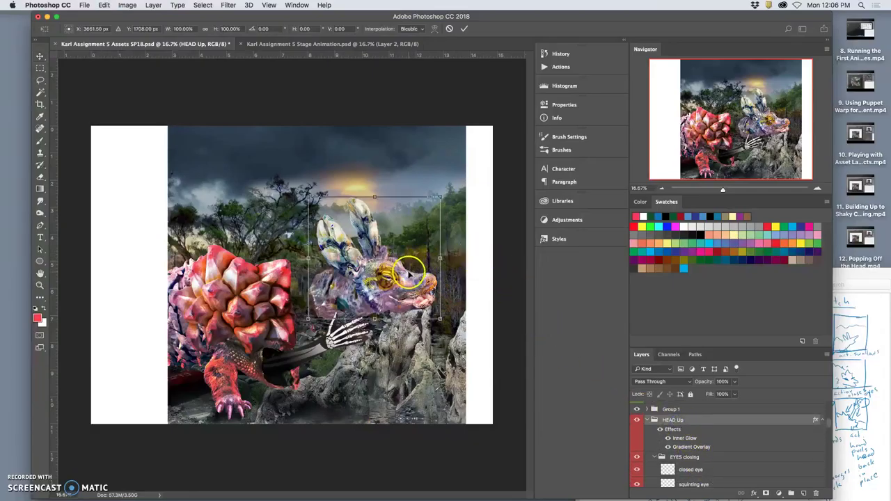
left_click_drag(408, 279, 422, 267)
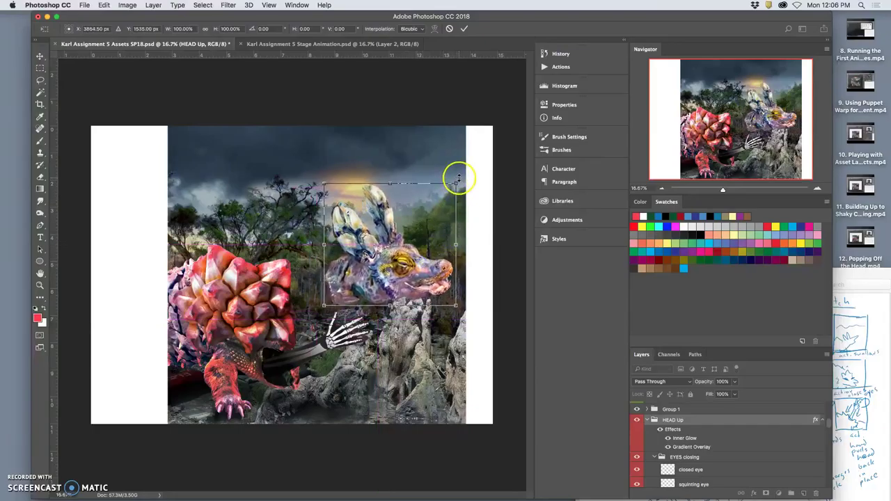
left_click_drag(462, 179, 468, 183)
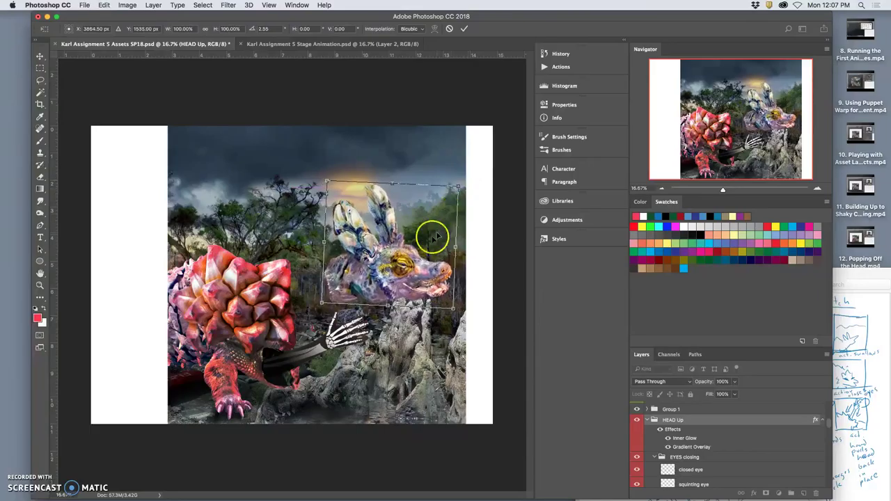
right_click(413, 247)
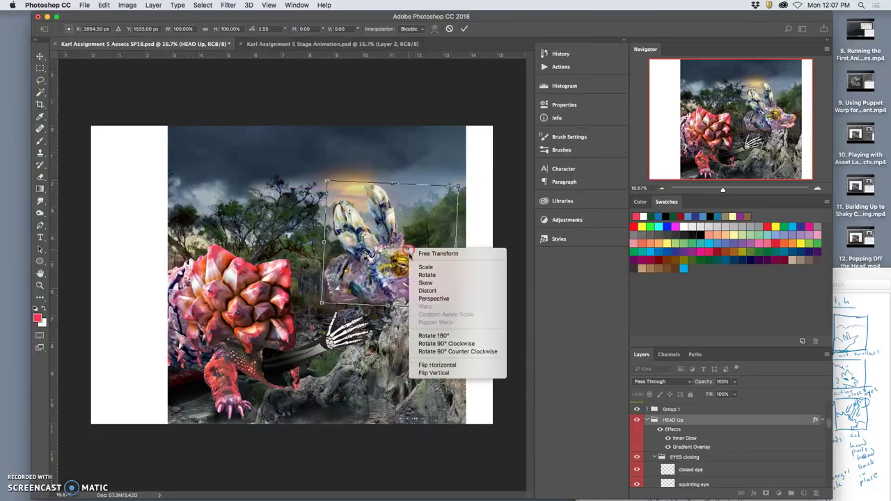
left_click(423, 290)
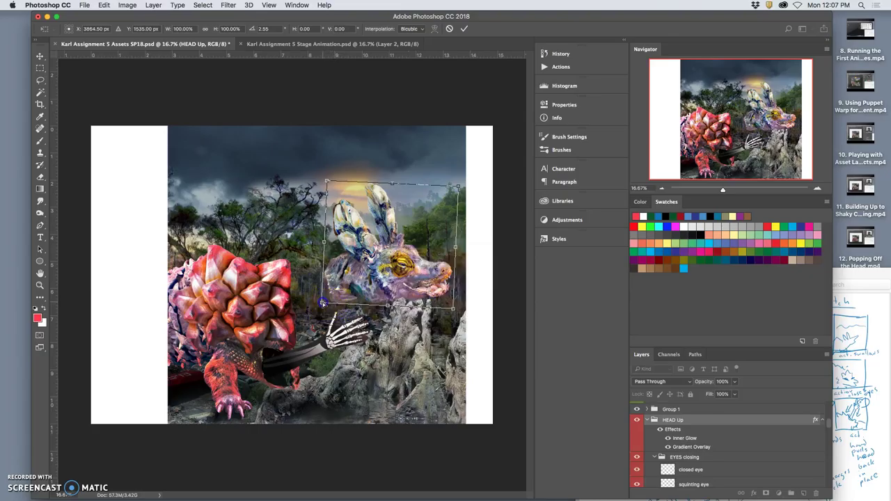
left_click_drag(322, 304, 325, 300)
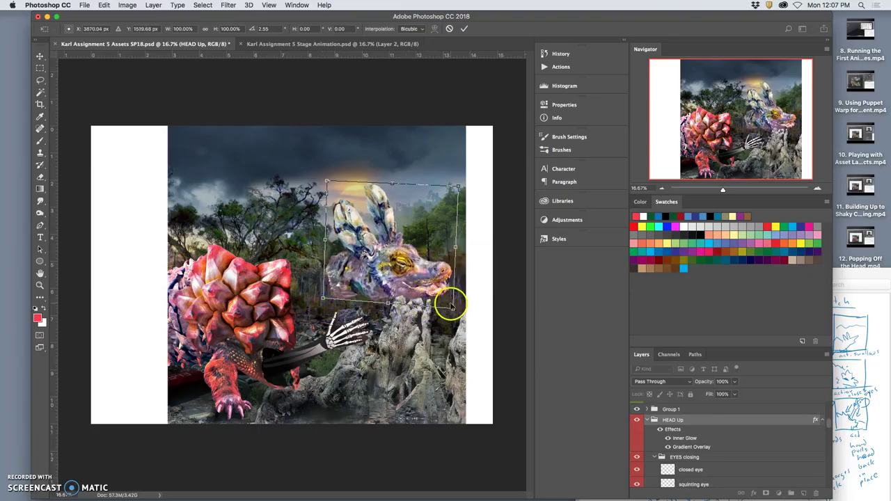
left_click_drag(451, 311, 451, 311)
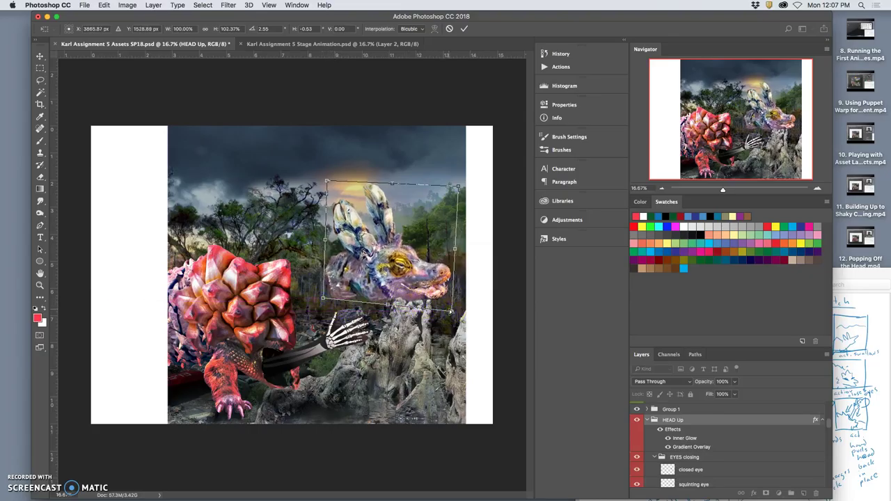
key("Return")
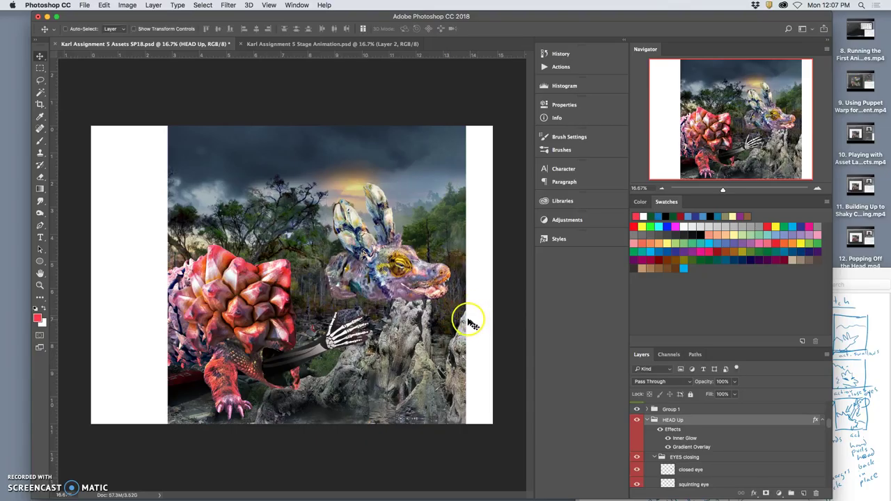
- Move the head up and to the right and commit the transform
key("super+t")
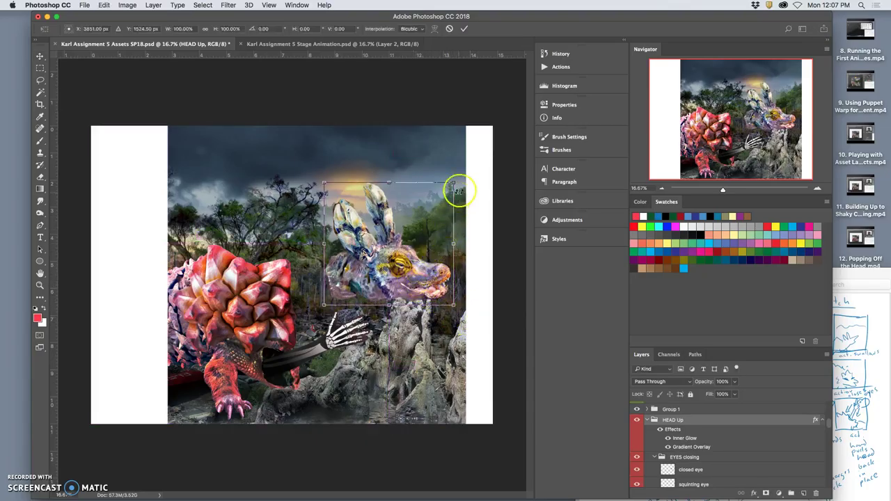
left_click_drag(395, 235, 402, 234)
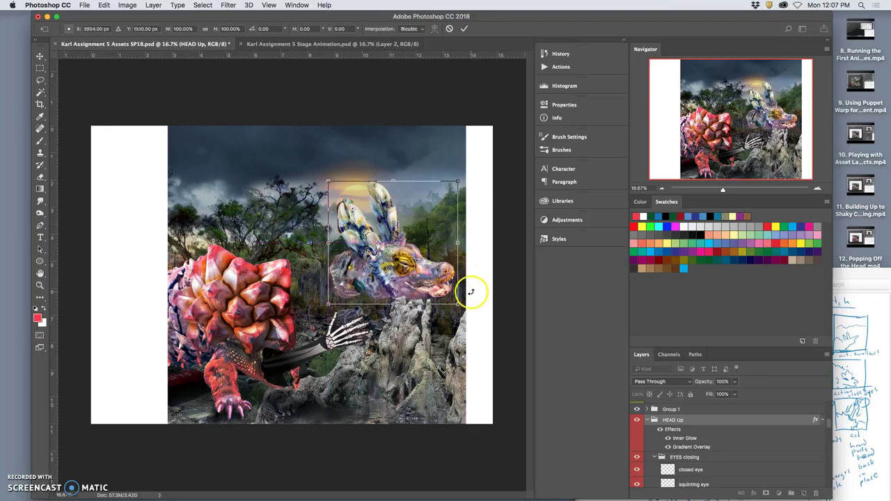
left_click_drag(418, 275, 426, 268)
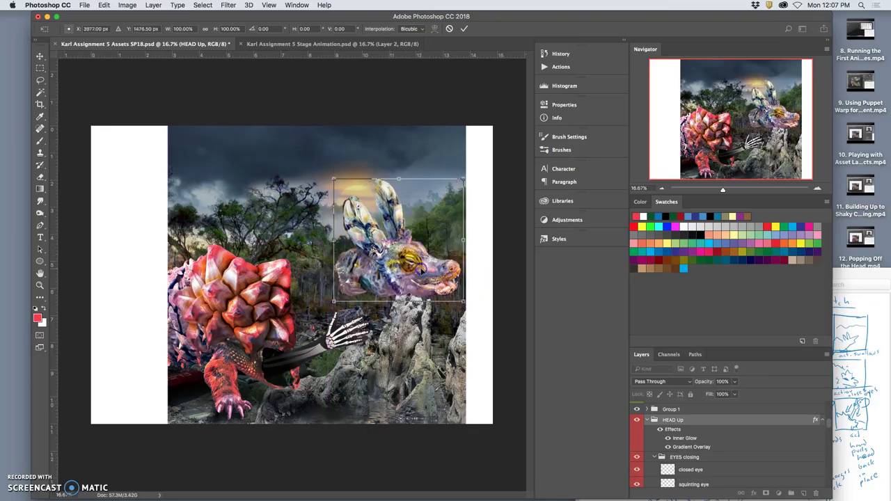
key("Return")
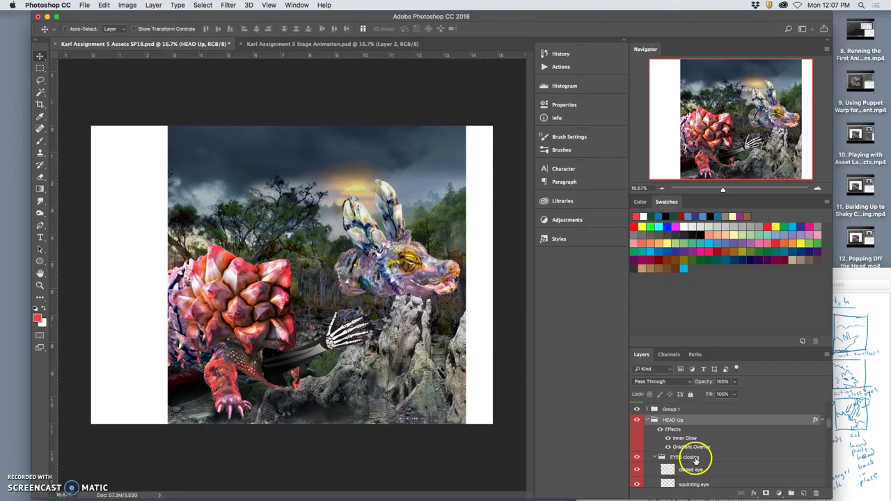
scroll(695, 458, "down", 5)
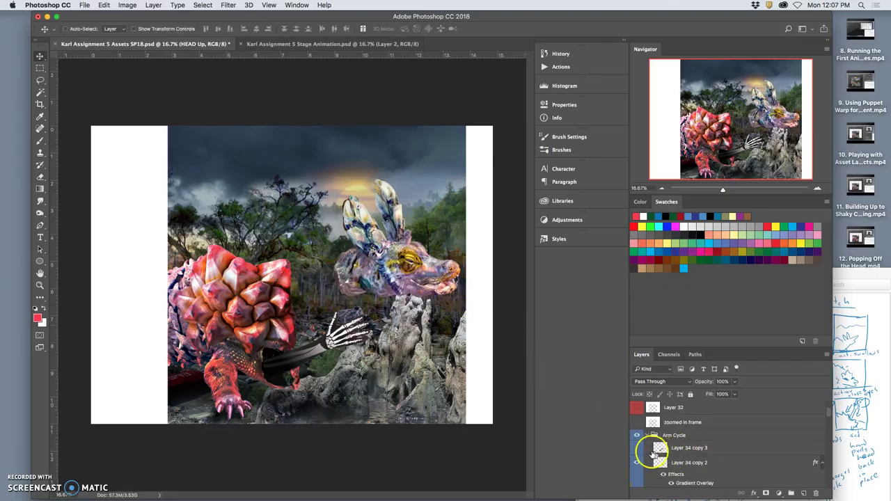
left_click(637, 448)
left_click(637, 450)
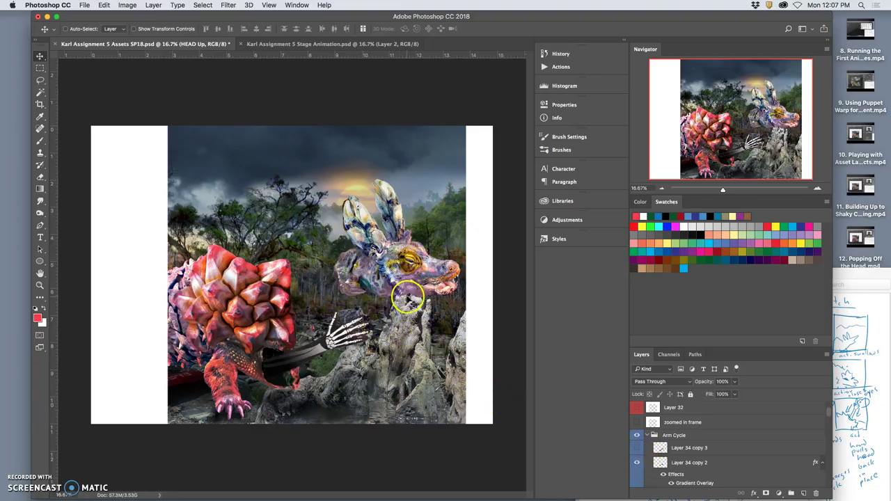
left_click(289, 46)
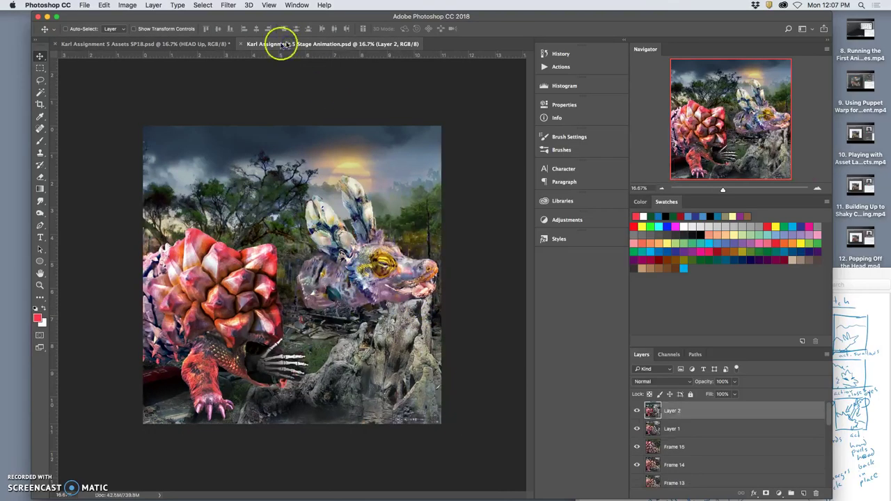
left_click(209, 44)
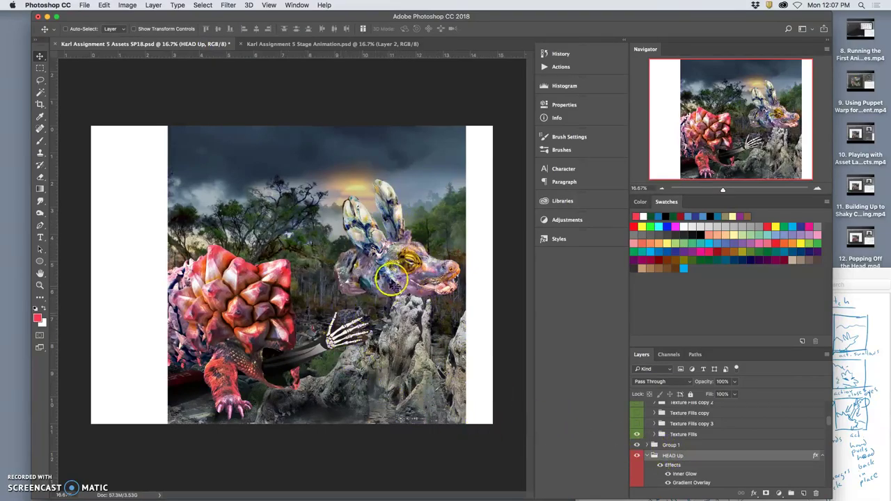
left_click(673, 455)
scroll(673, 456, "down", 5)
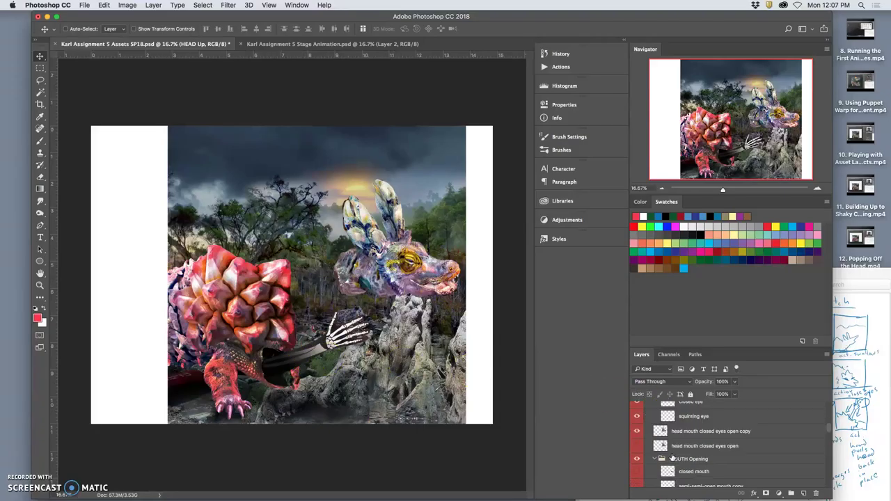
scroll(673, 457, "up", 5)
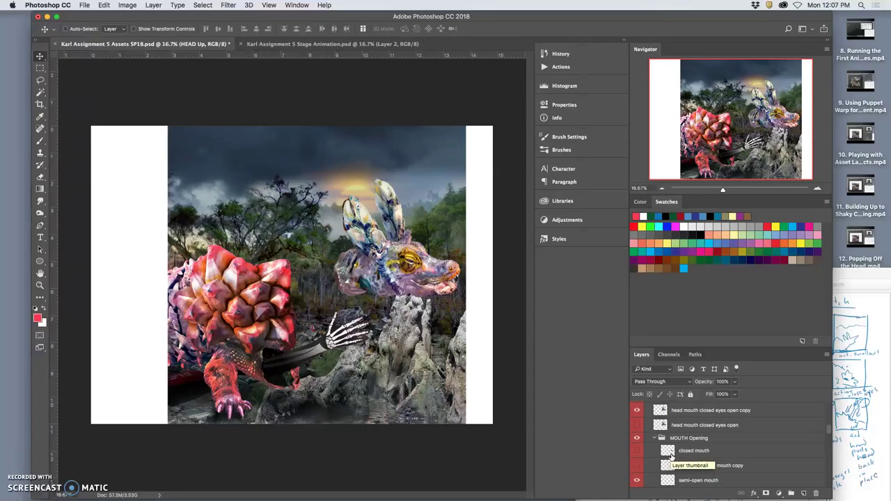
scroll(672, 457, "up", 3)
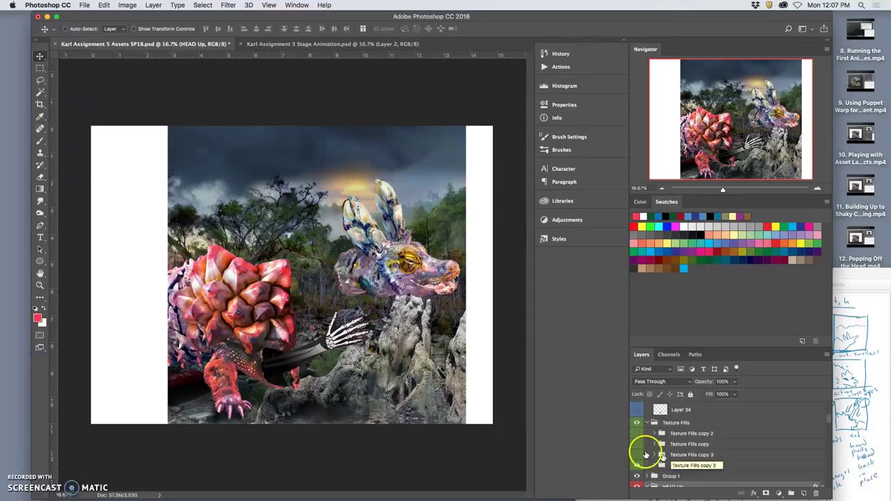
left_click(637, 455)
scroll(673, 466, "down", 5)
scroll(672, 466, "down", 5)
scroll(672, 466, "up", 2)
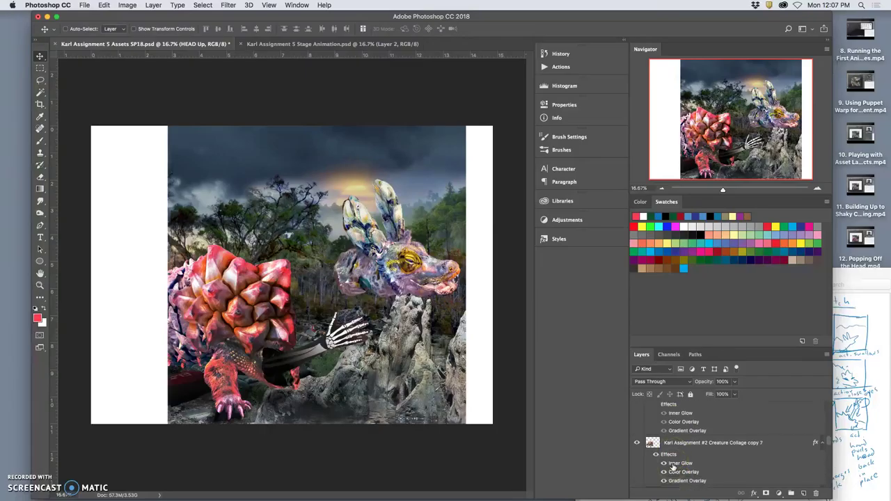
scroll(673, 466, "up", 3)
scroll(673, 463, "up", 3)
scroll(673, 457, "up", 2)
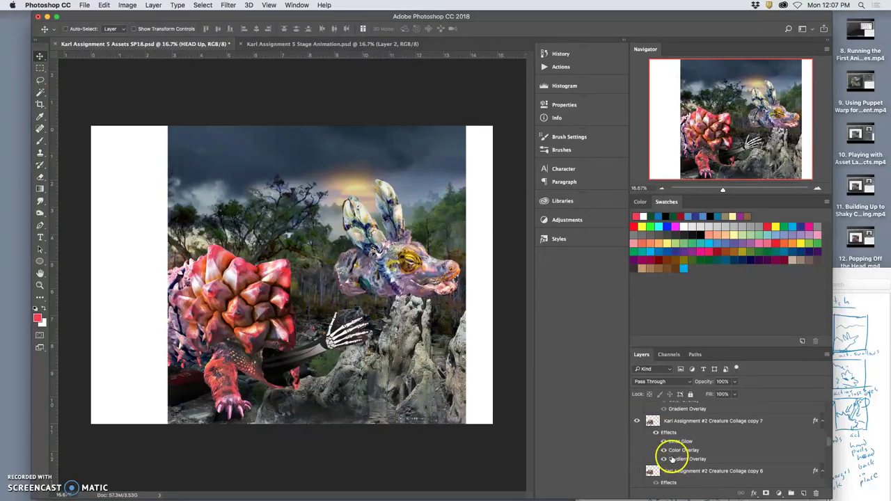
- Puppet Warp Creature Collage copy 7: pin foot and upper back, drag rear leg and tail
left_click(682, 421)
left_click(104, 5)
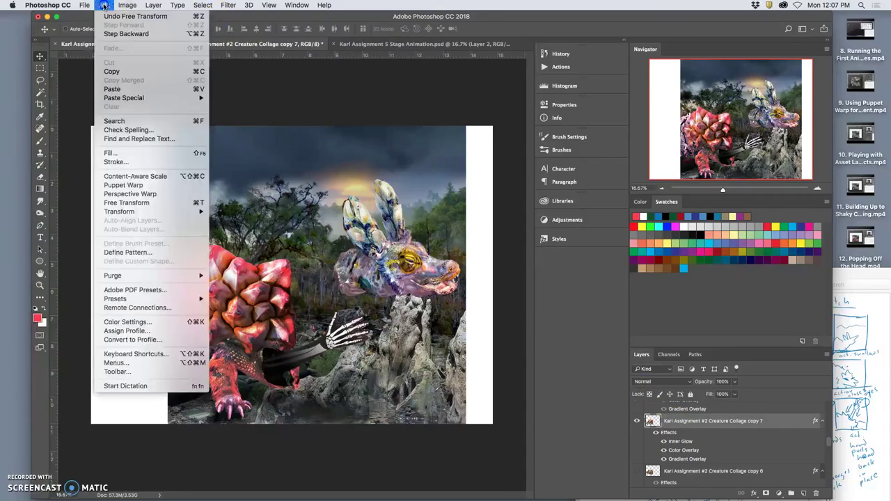
left_click(132, 181)
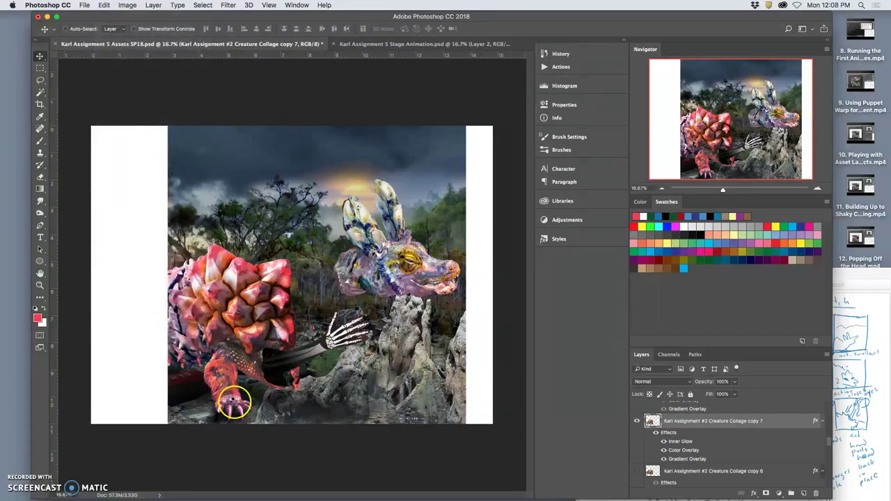
left_click(245, 405)
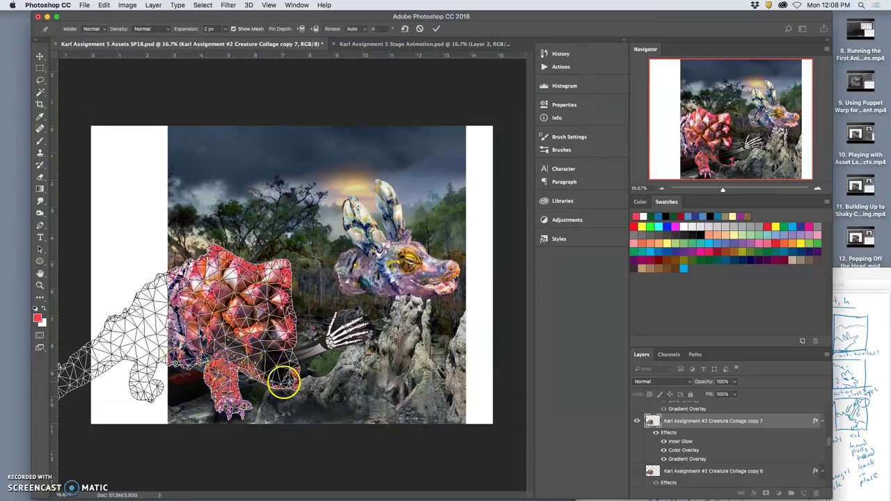
left_click(282, 272)
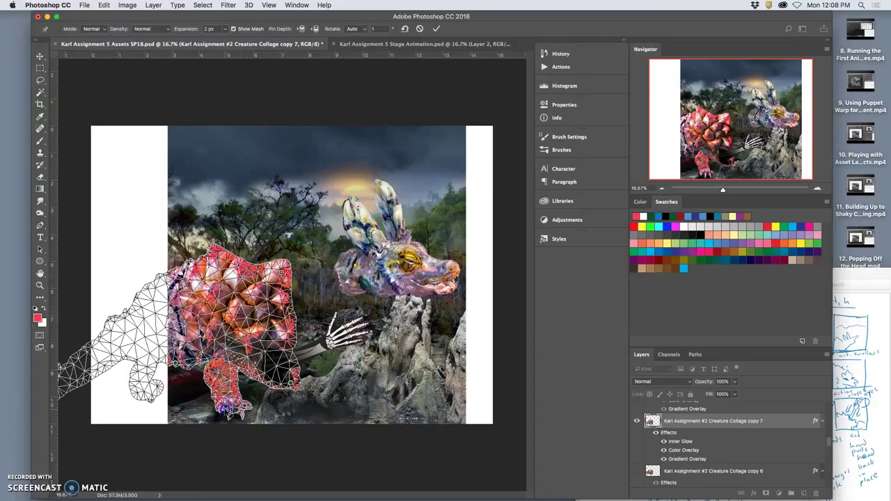
left_click_drag(224, 411, 233, 418)
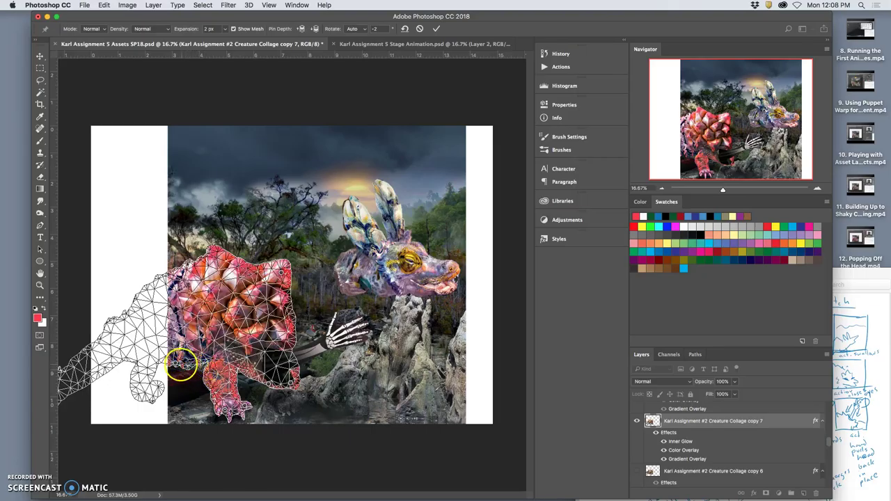
left_click_drag(178, 365, 173, 362)
- Commit the creature warp, undo once, and show Layer 28 copy 4 instead of copy 5
key("Return")
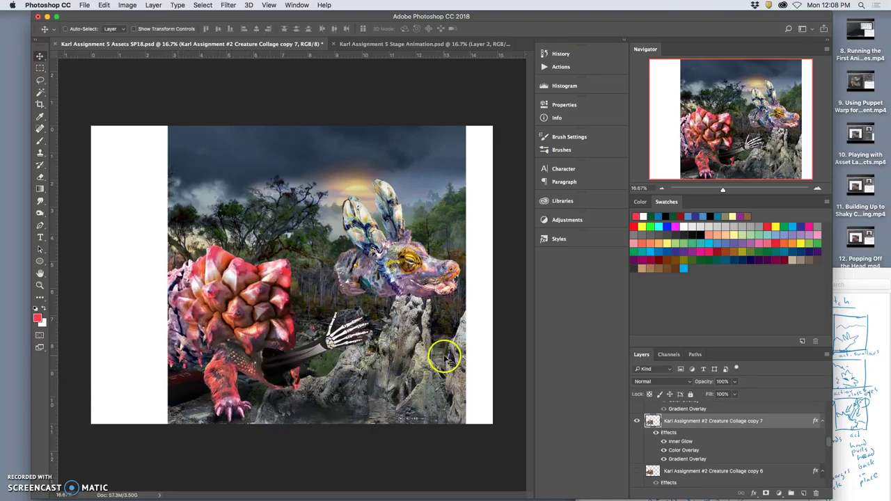
key("cmd+z")
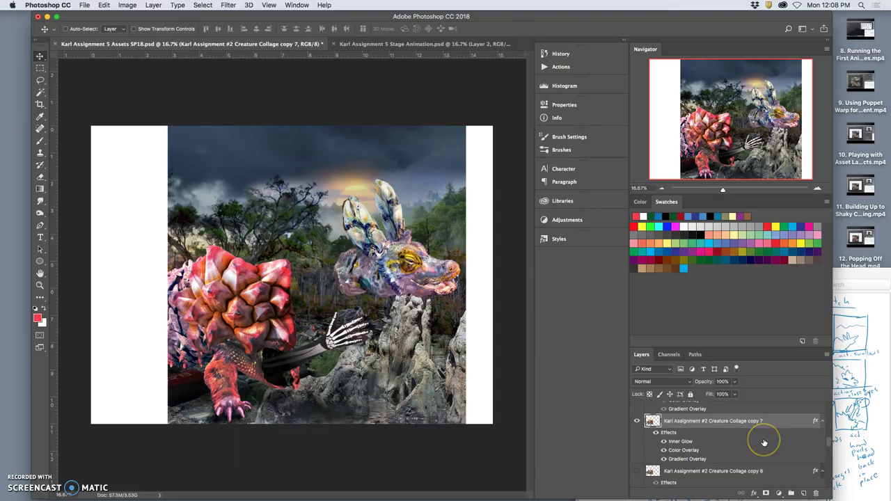
scroll(764, 443, "down", 1)
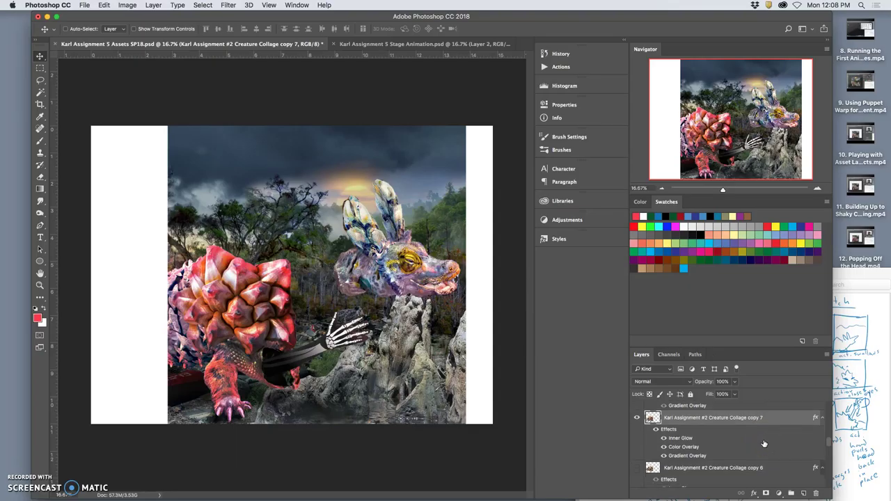
scroll(761, 443, "down", 8)
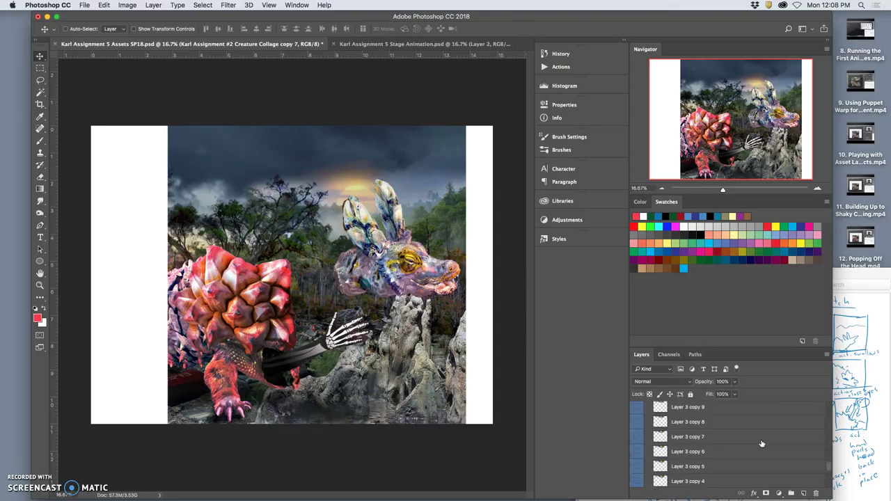
scroll(762, 443, "down", 3)
scroll(762, 443, "down", 3)
scroll(762, 443, "down", 3)
scroll(761, 443, "down", 3)
left_click(658, 460)
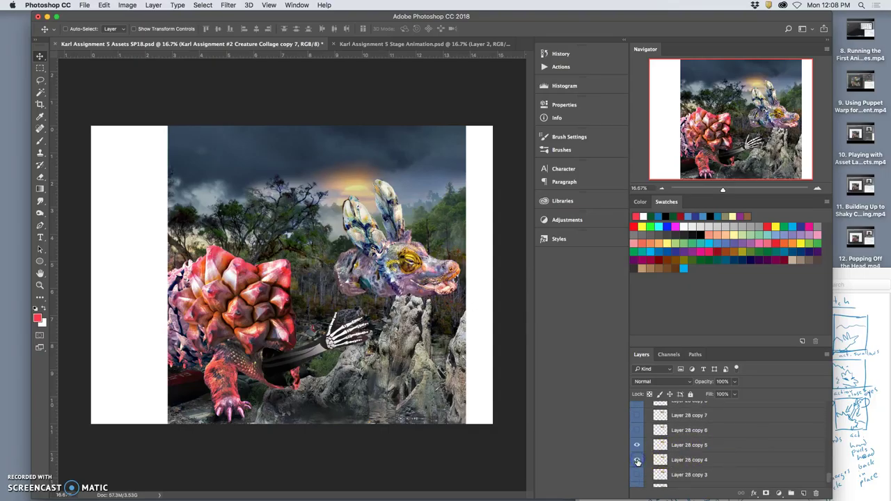
left_click(638, 447)
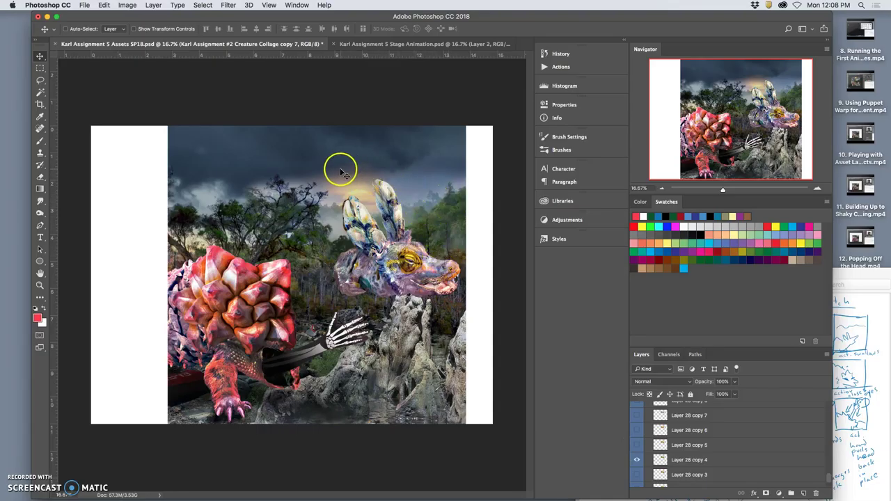
scroll(714, 424, "up", 5)
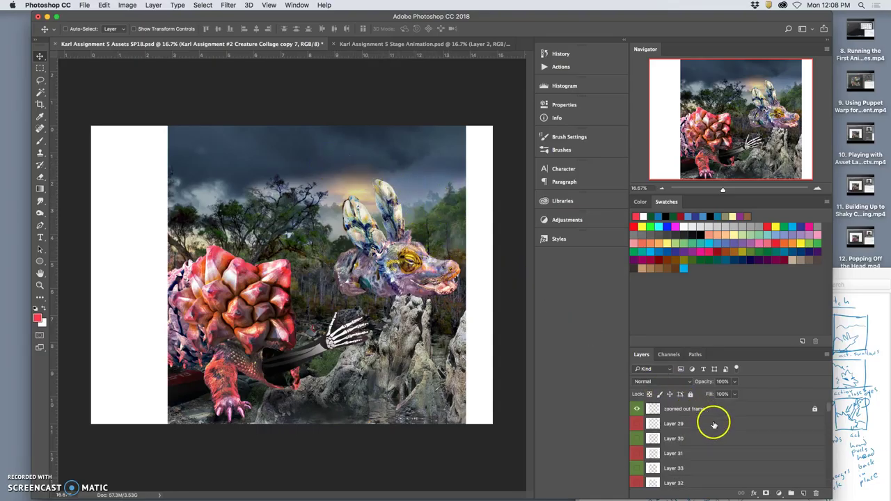
- Stamp a merged copy of the collage and paste it into Stage Animation as Layer 3
left_click(711, 411)
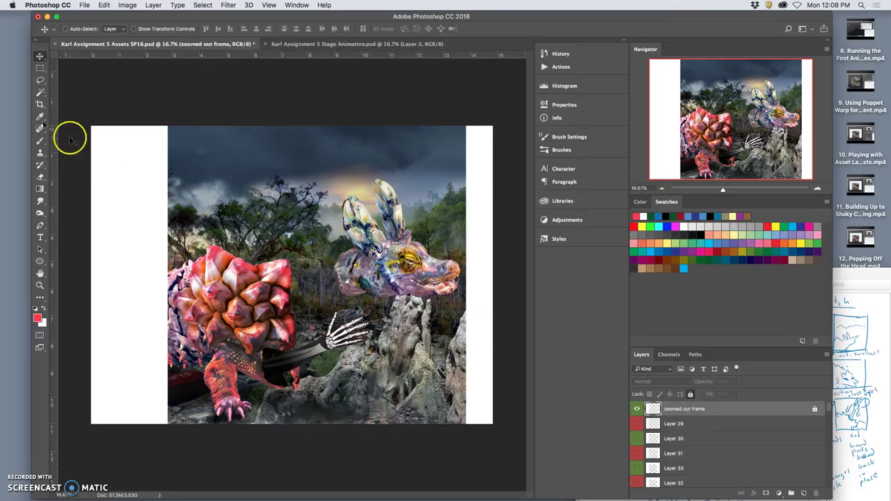
left_click(39, 93)
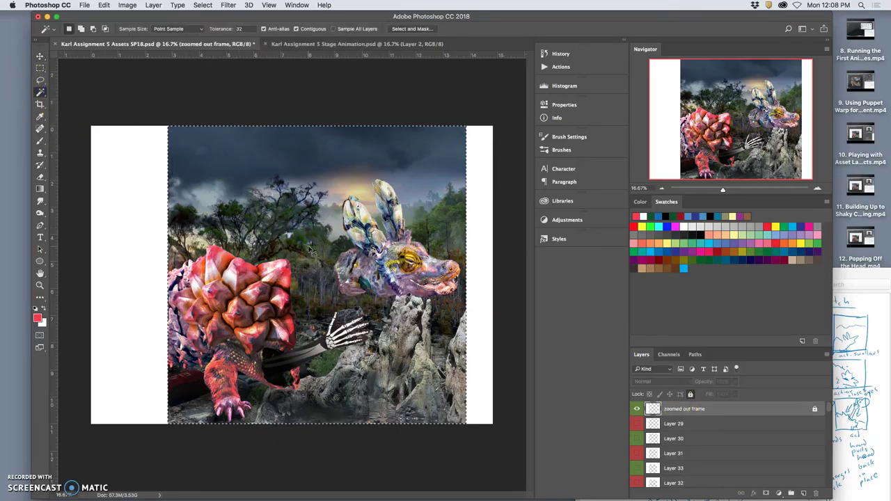
left_click(153, 5)
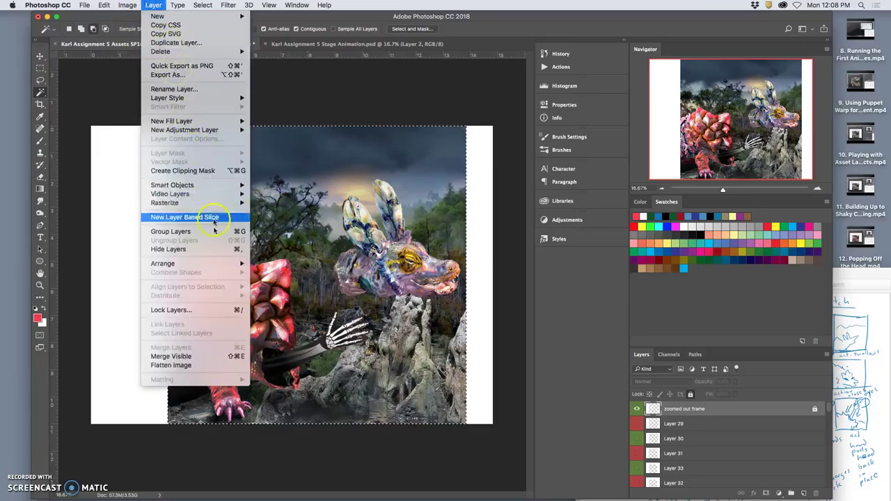
left_click(171, 356)
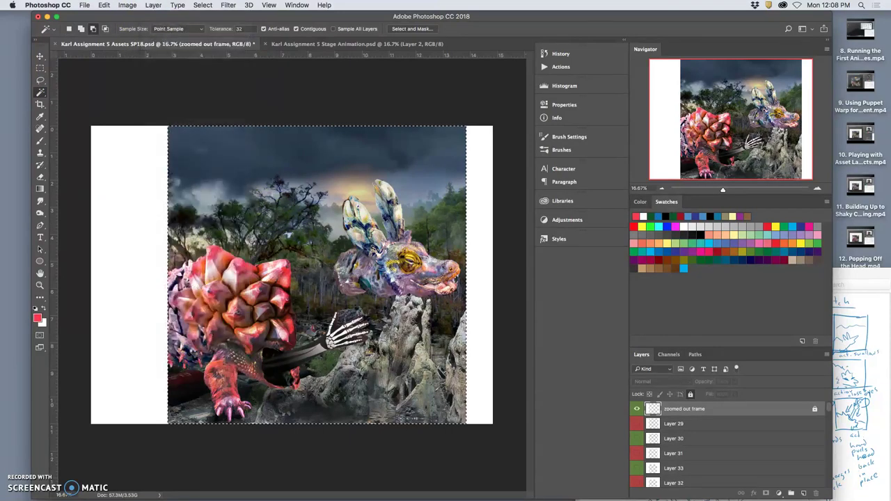
key("ctrl+alt+shift+e")
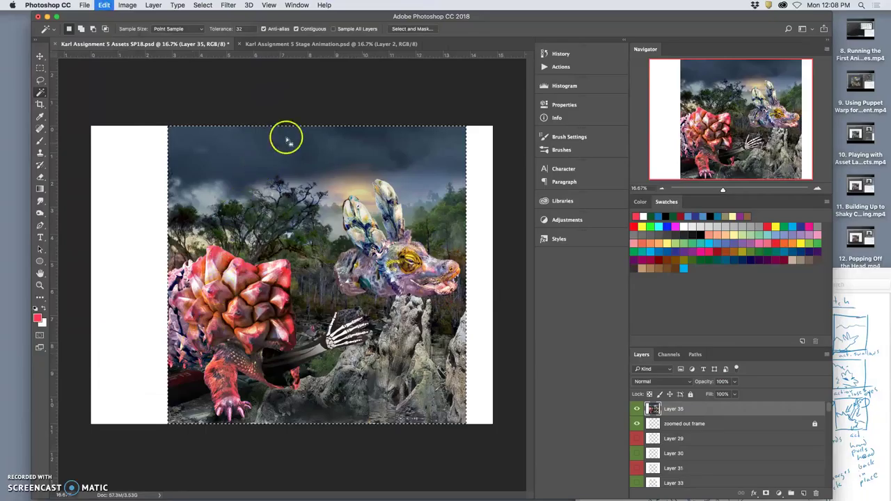
left_click(326, 46)
key("super+v")
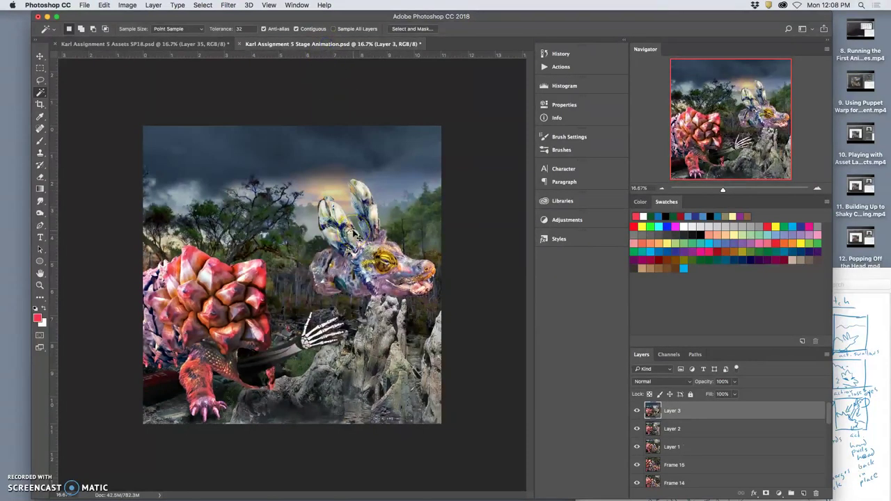
- Flip Layer 2 and Layer 3 visibility to compare frames, restore both, and go back to Assets
left_click(637, 411)
left_click(636, 429)
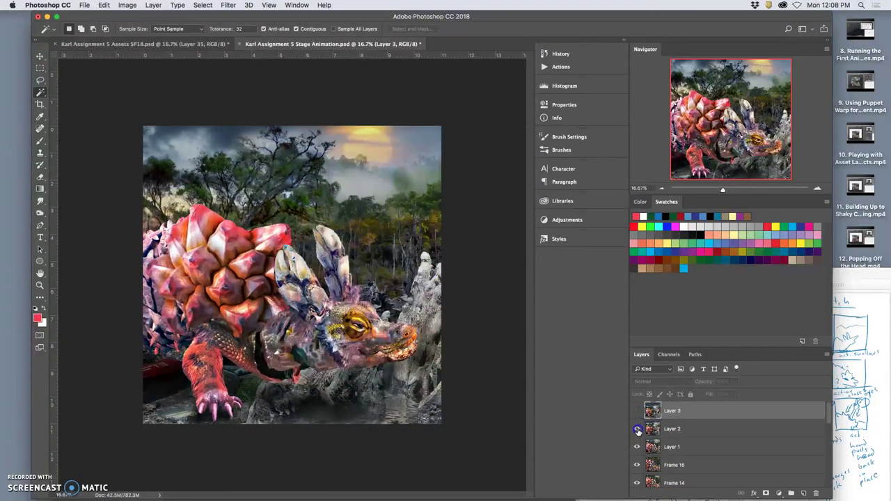
left_click(637, 411)
left_click(636, 410)
left_click(637, 429)
left_click(637, 429)
left_click(636, 410)
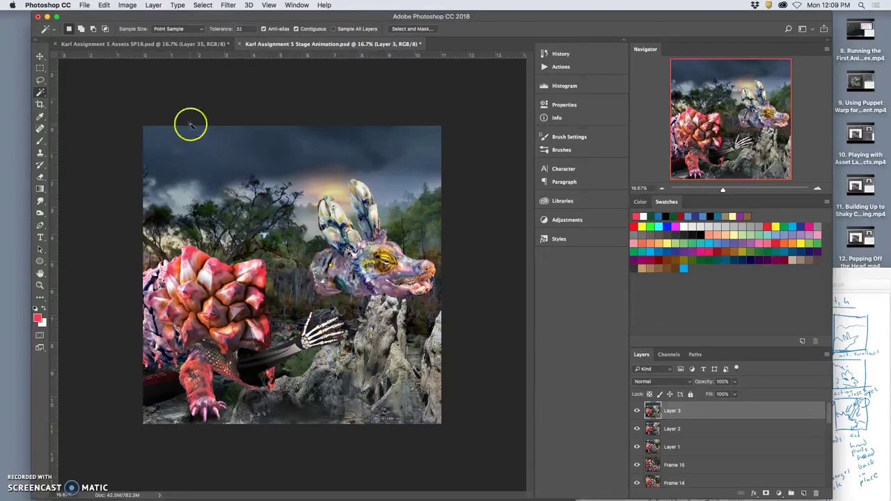
left_click(174, 44)
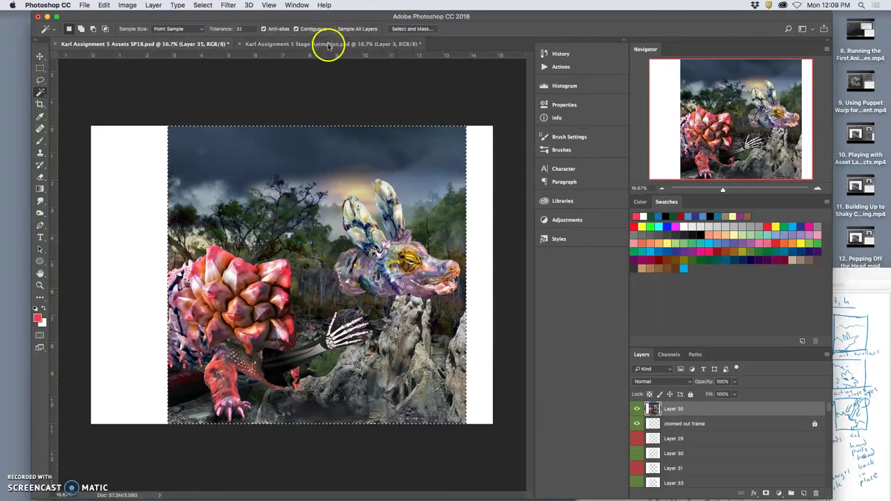
- In the Assets document, clear the selection and delete the merged Layer 35
left_click(327, 44)
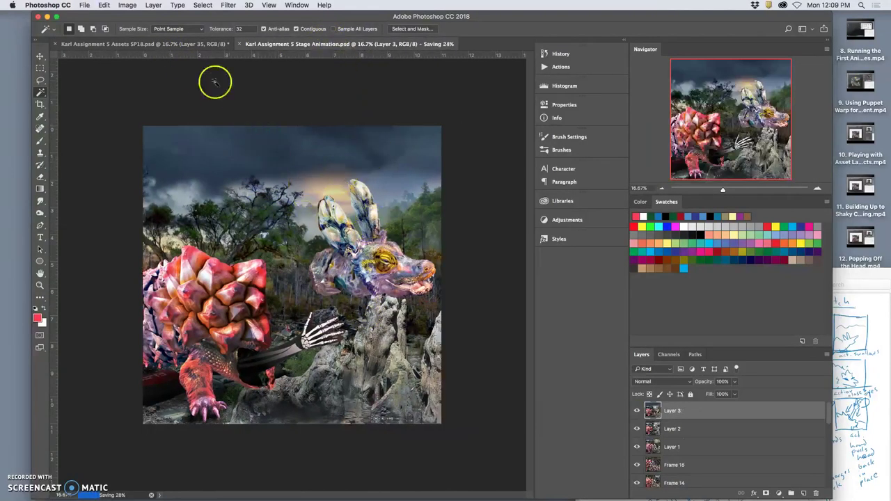
left_click(153, 44)
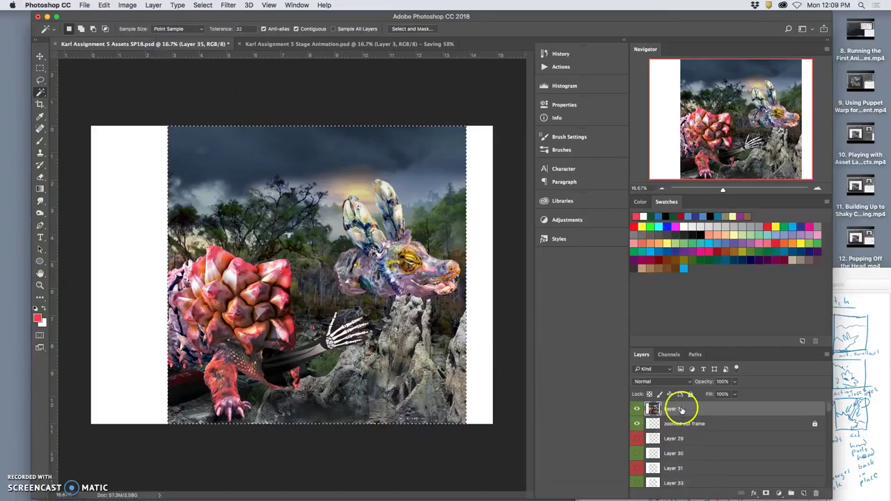
key("super+d")
key("Delete")
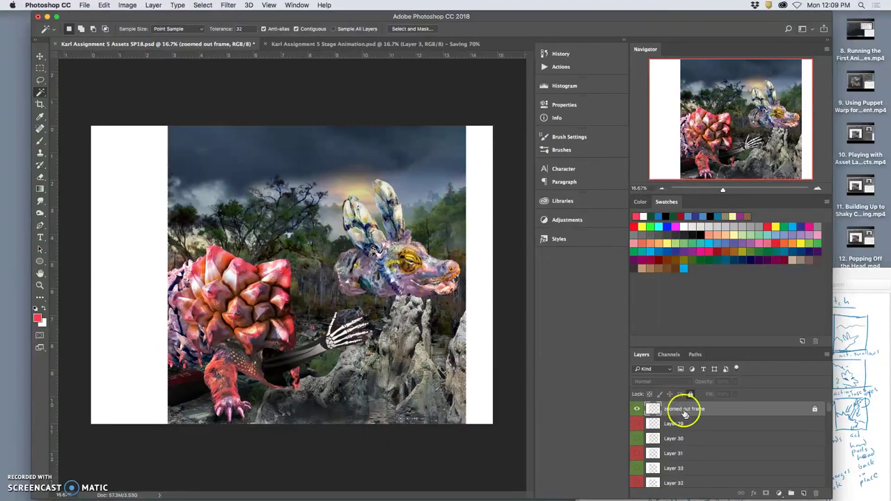
scroll(709, 475, "down", 3)
scroll(709, 475, "down", 2)
- Show the Layer 34 copy 3 arm pose, hide copy 2, and select the HEAD Up layer
left_click(637, 464)
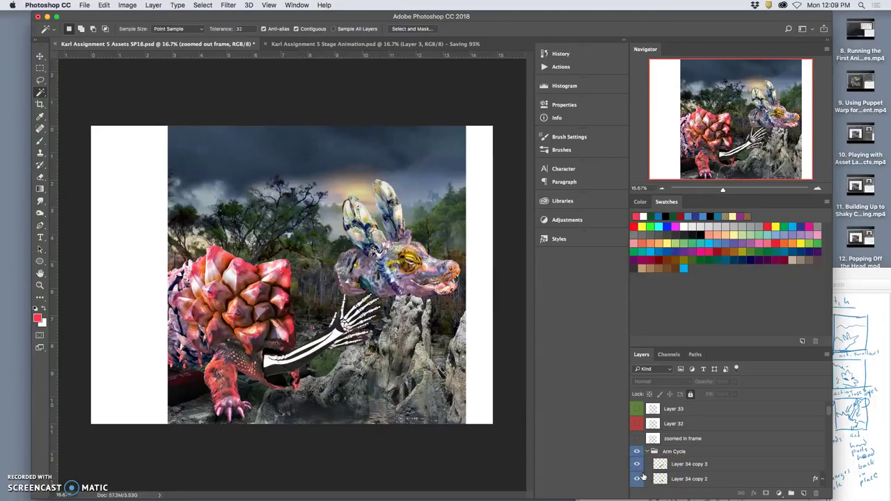
left_click(638, 479)
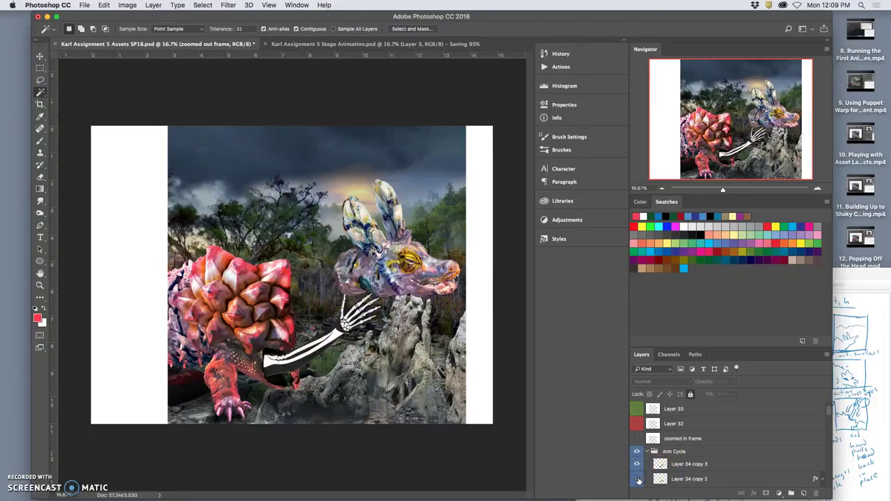
scroll(693, 474, "down", 5)
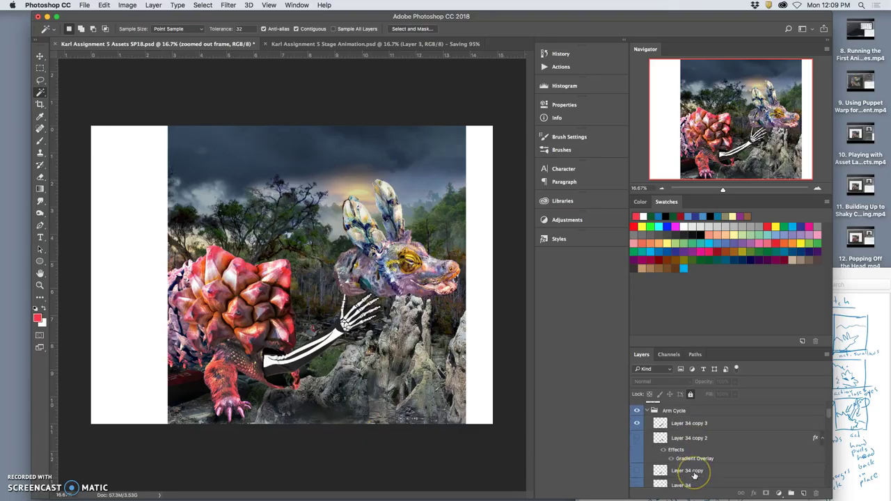
scroll(693, 473, "down", 3)
scroll(693, 476, "down", 4)
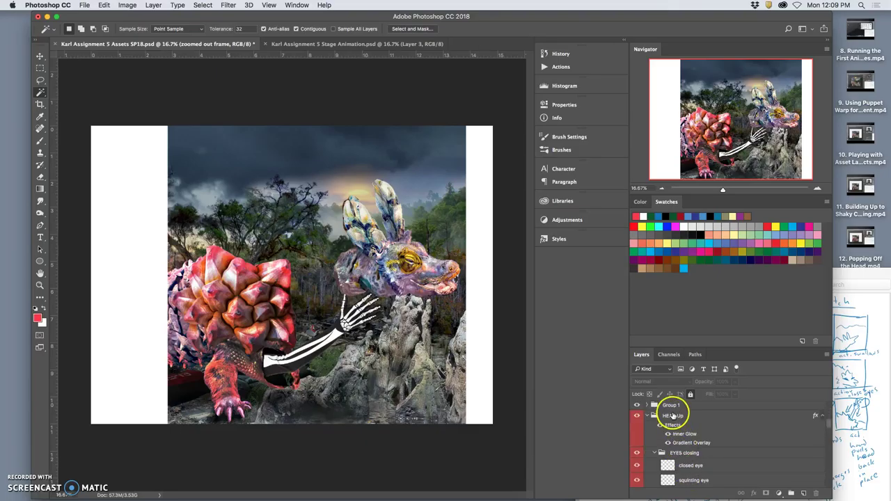
left_click(673, 416)
left_click(40, 57)
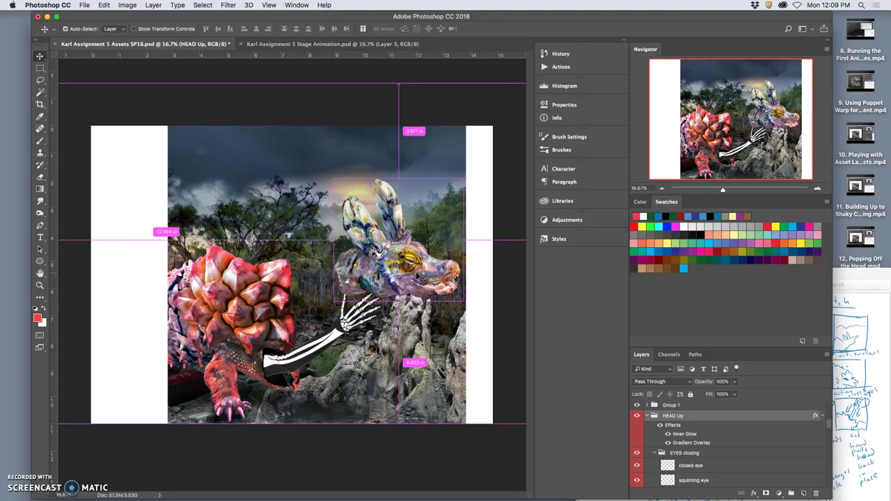
- Free-transform the HEAD Up layer down and right onto the skeletal hand, then commit
key("super+t")
left_click_drag(435, 275, 467, 311)
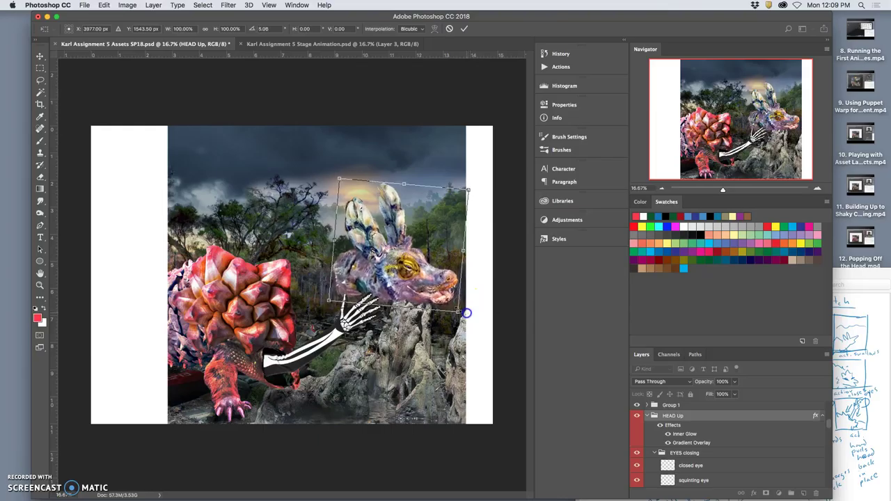
mouse_move(452, 310)
left_mouse_down()
mouse_move(407, 274)
mouse_move(400, 293)
left_mouse_up()
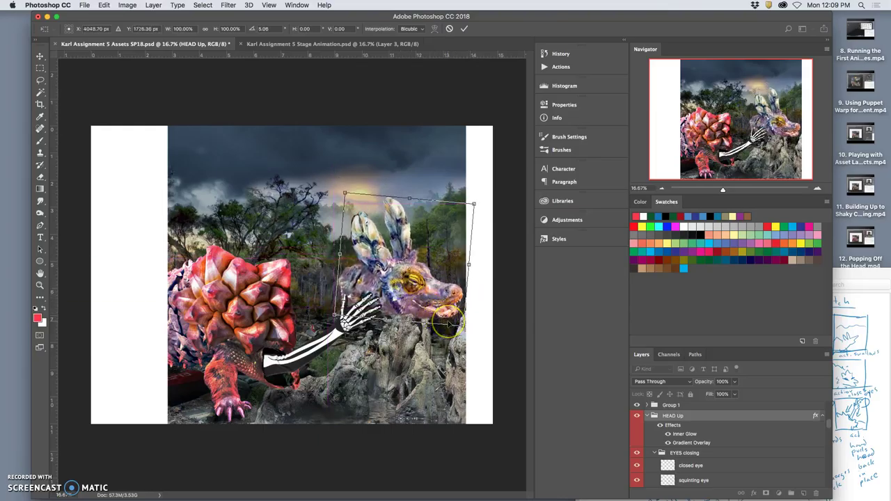
key("Return")
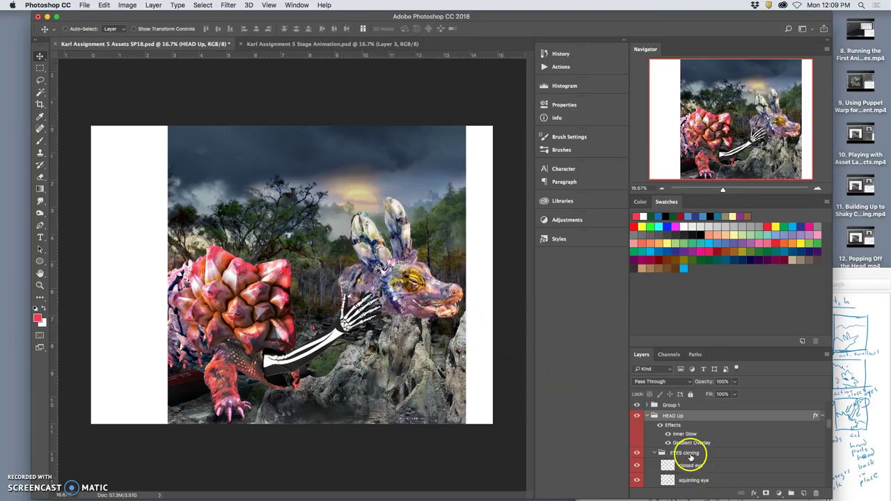
scroll(690, 446, "down", 2)
scroll(690, 440, "down", 1)
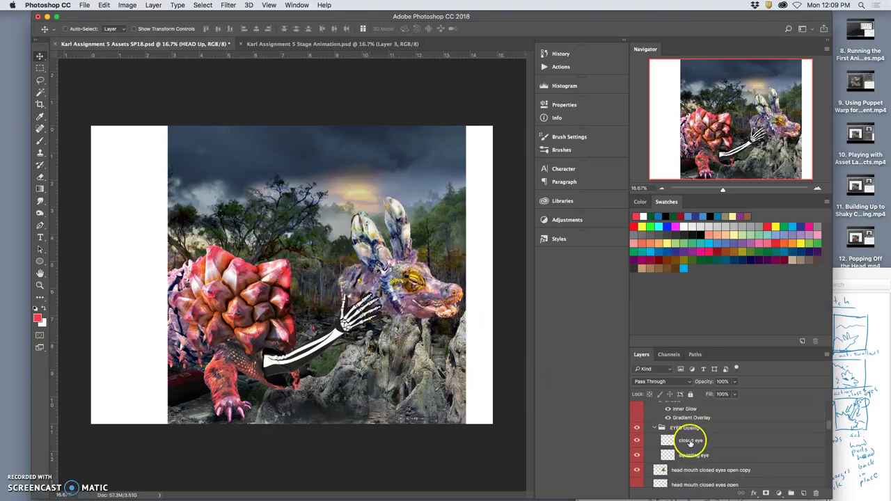
scroll(689, 441, "down", 2)
scroll(689, 441, "down", 3)
scroll(689, 441, "down", 2)
scroll(689, 443, "up", 2)
scroll(689, 442, "up", 2)
scroll(690, 443, "up", 2)
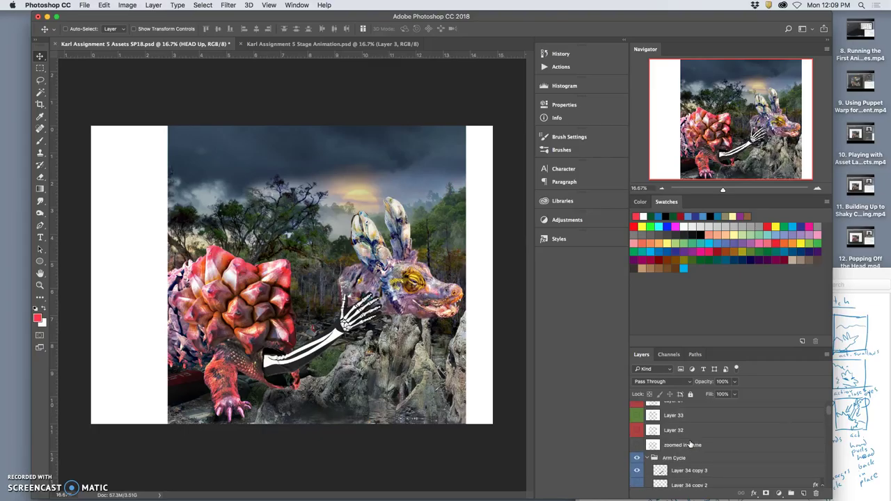
scroll(690, 443, "down", 1)
- Add a Gradient Overlay and a large soft Drop Shadow (size 49) to Layer 34 copy 3
double_click(722, 467)
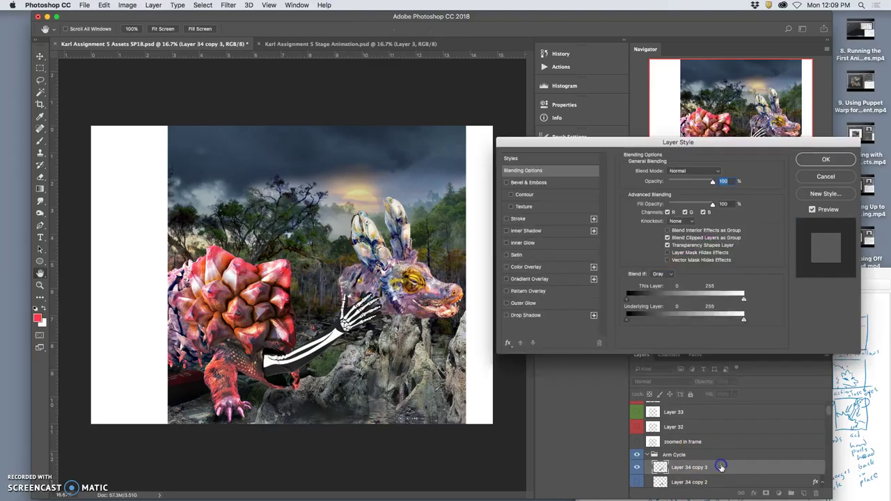
left_click(506, 279)
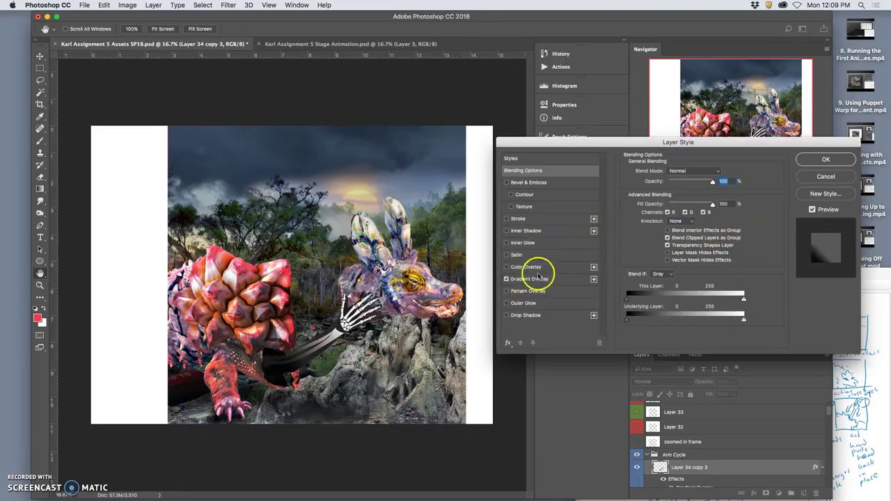
left_click(526, 315)
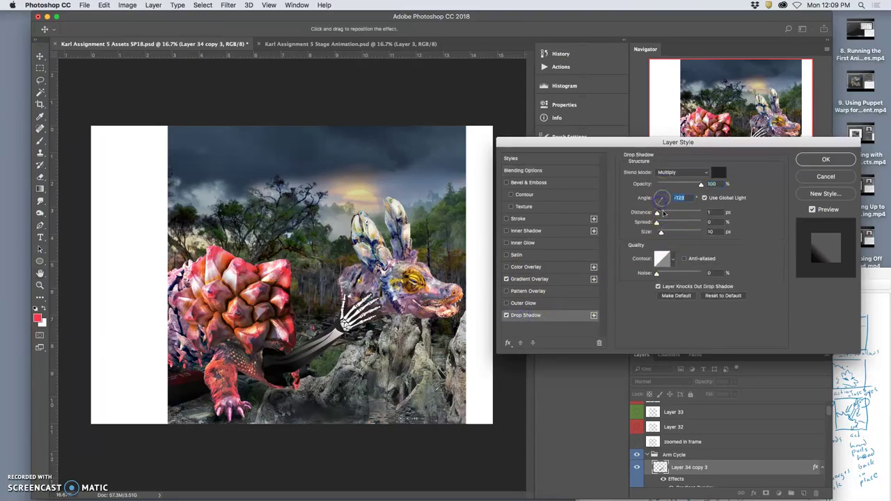
left_click_drag(658, 232, 676, 232)
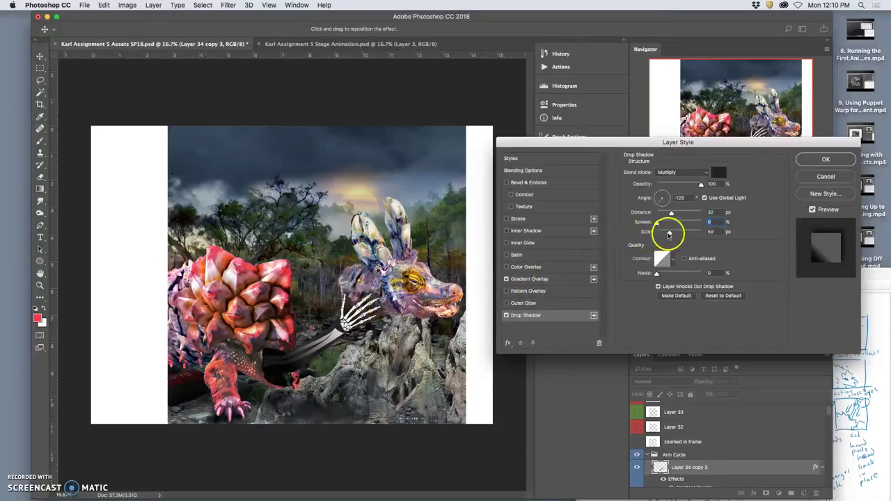
left_click_drag(669, 232, 667, 232)
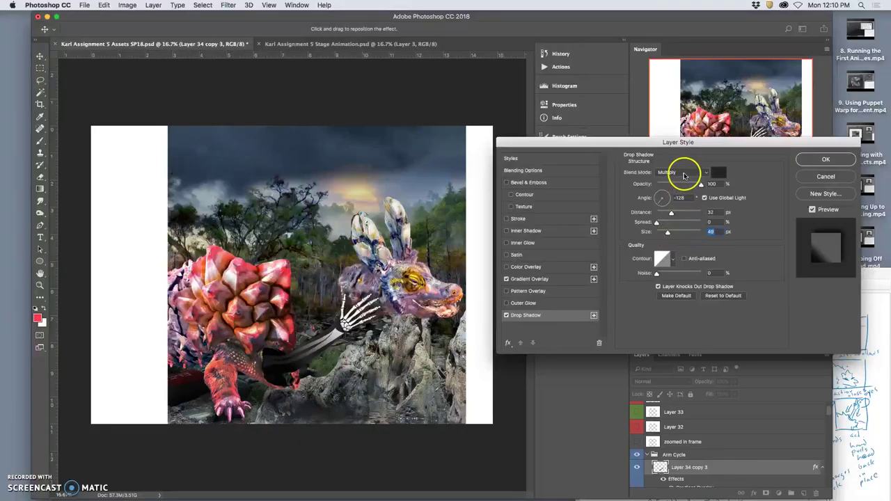
- Set the gradient overlay's blend mode to Pin Light after trying Soft Light
left_click(530, 278)
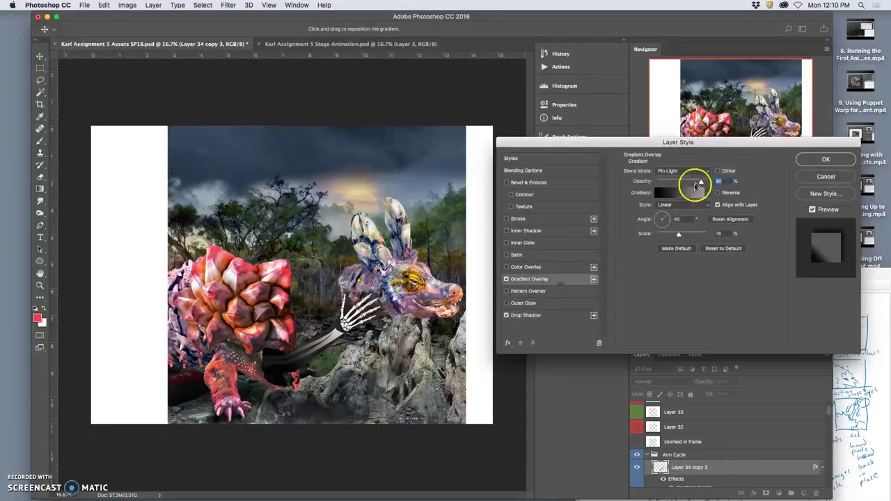
left_click(686, 170)
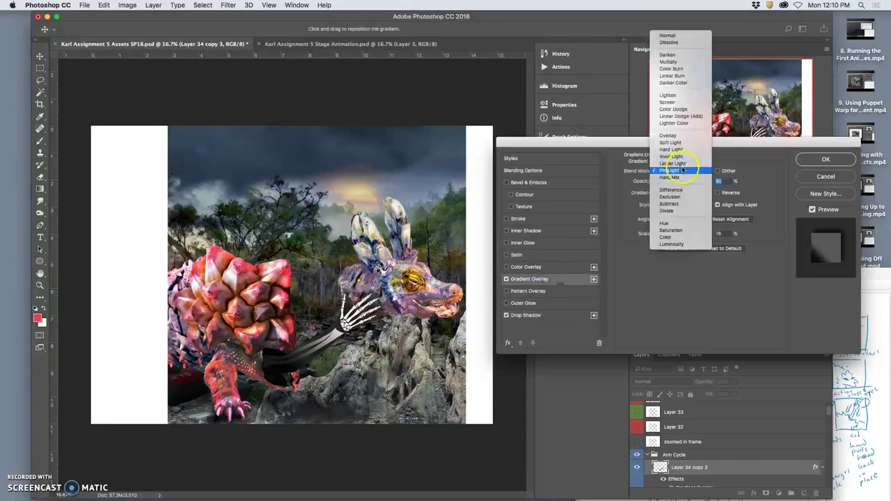
left_click(676, 144)
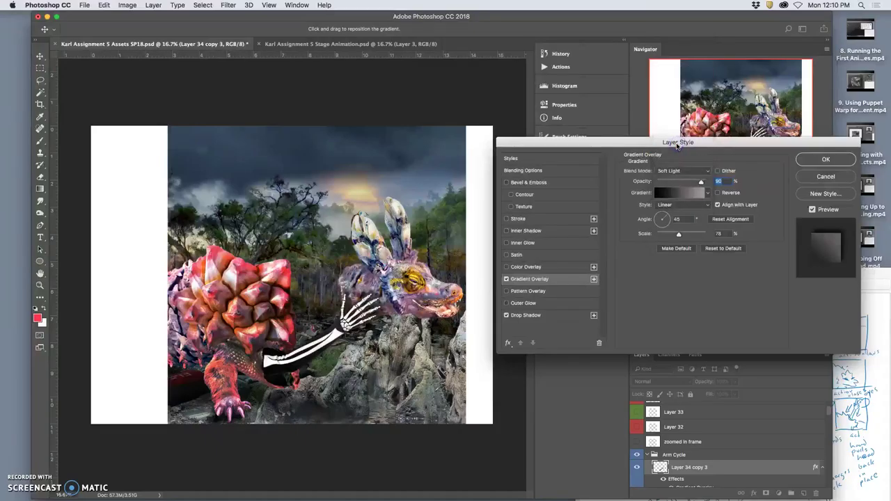
left_click(679, 170)
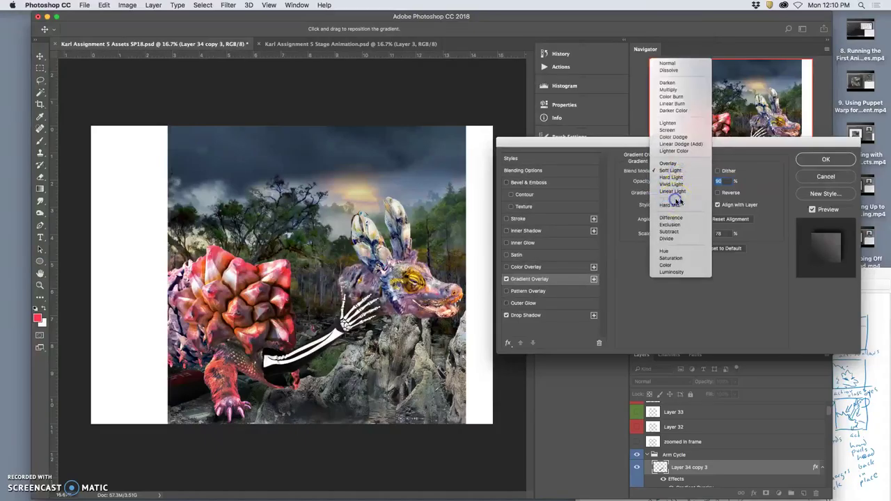
left_click(670, 198)
- Change the gradient's right stop to a darker grey and set the overlay scale to 67
left_click(702, 193)
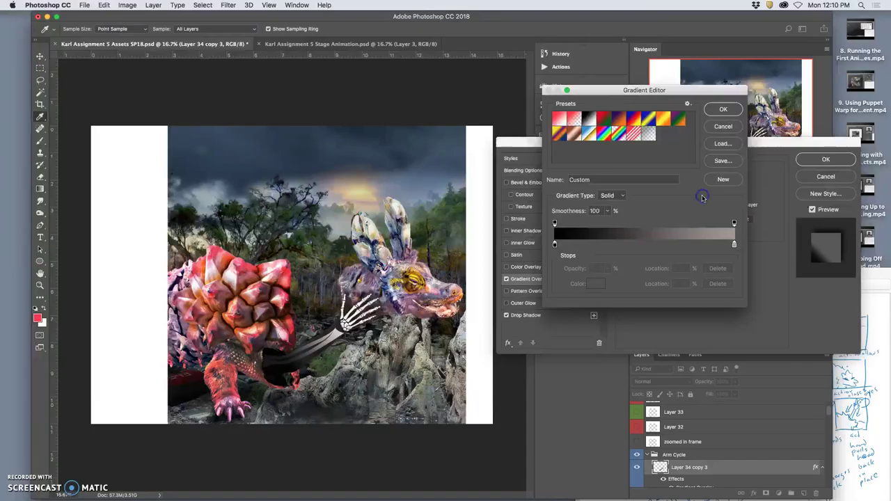
left_click(736, 244)
double_click(735, 246)
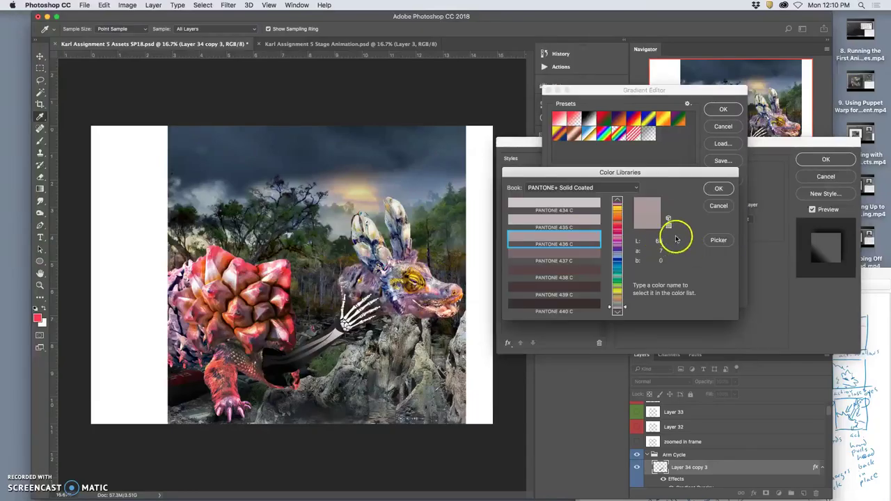
left_click(719, 188)
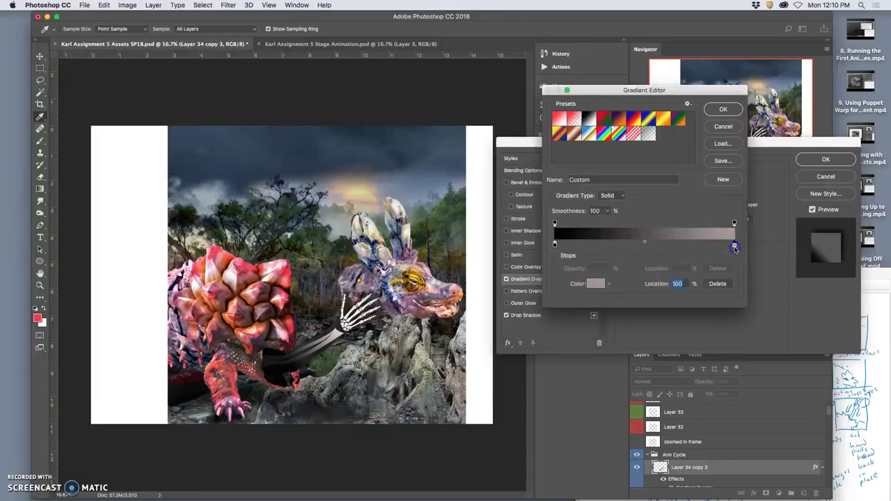
double_click(736, 247)
mouse_move(518, 209)
left_mouse_down()
mouse_move(514, 271)
mouse_move(509, 259)
left_mouse_up()
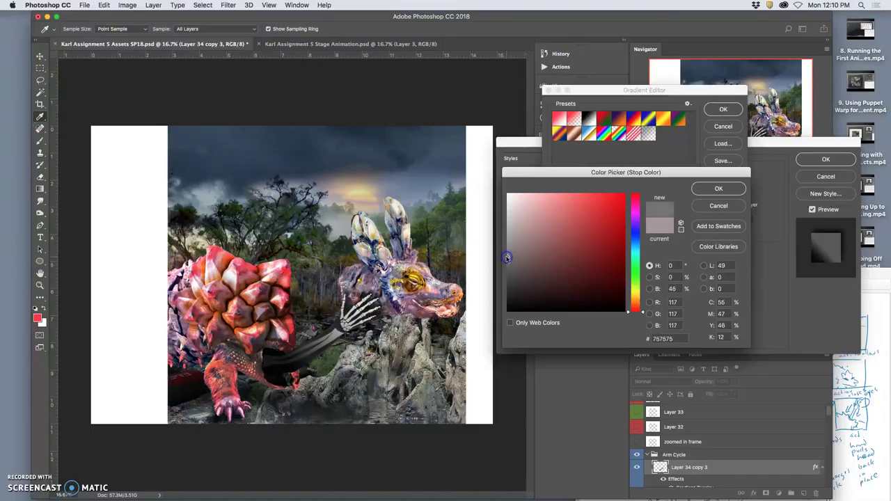
left_click(719, 189)
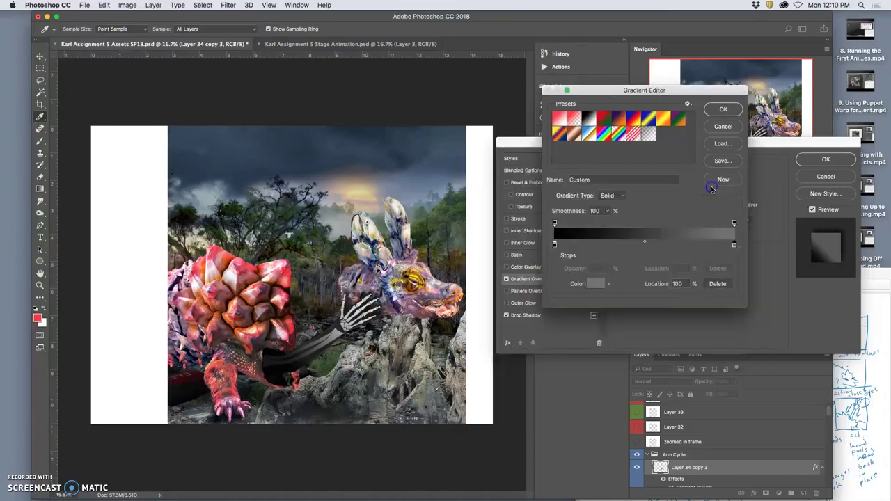
left_click(723, 109)
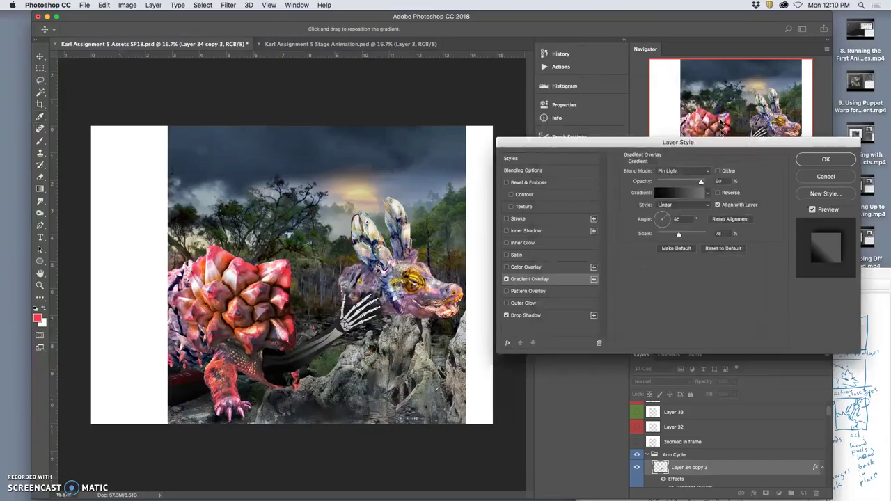
mouse_move(679, 235)
left_mouse_down()
mouse_move(671, 237)
mouse_move(689, 237)
left_mouse_up()
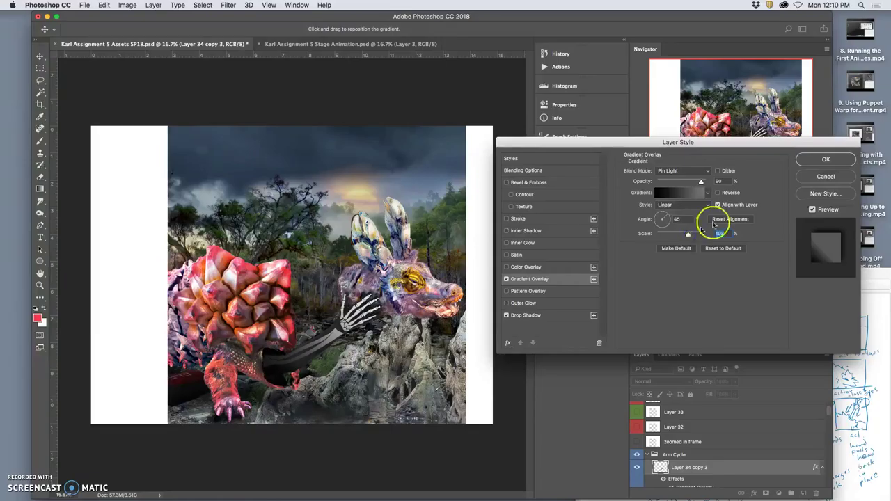
- Apply the arm's layer styles and select the Creature Collage copy 7 layer
left_click(826, 159)
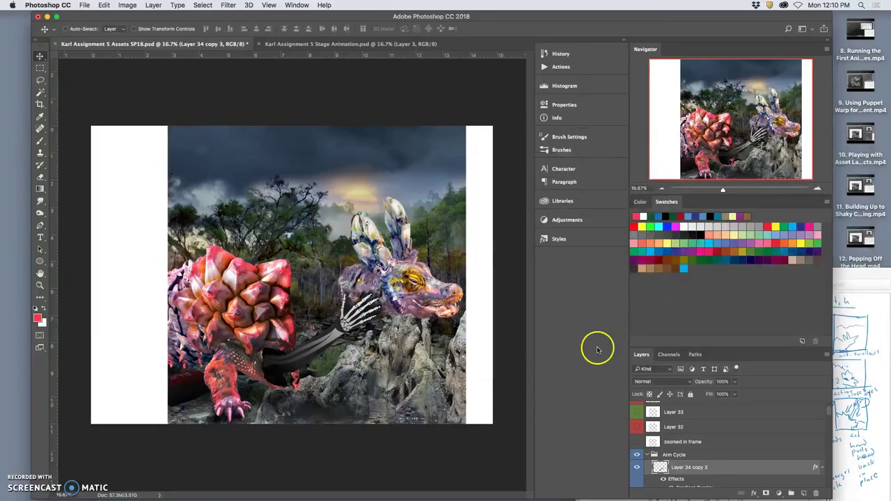
scroll(682, 439, "up", 5)
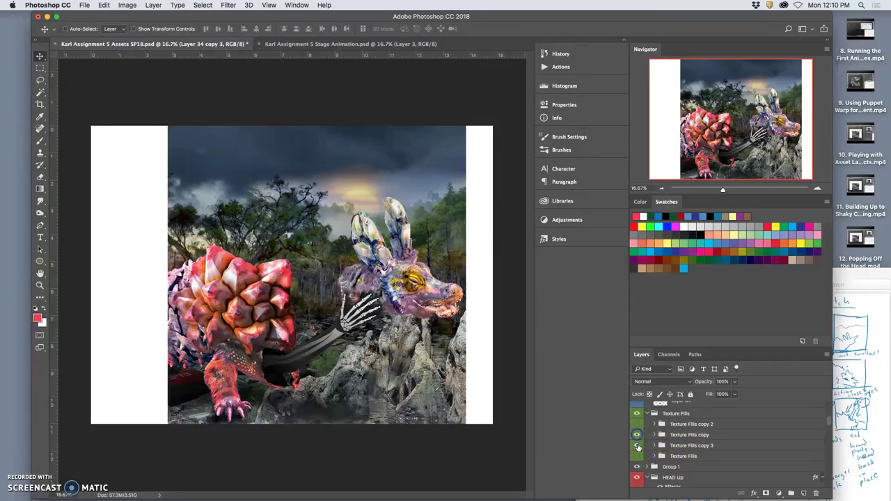
scroll(681, 457, "down", 3)
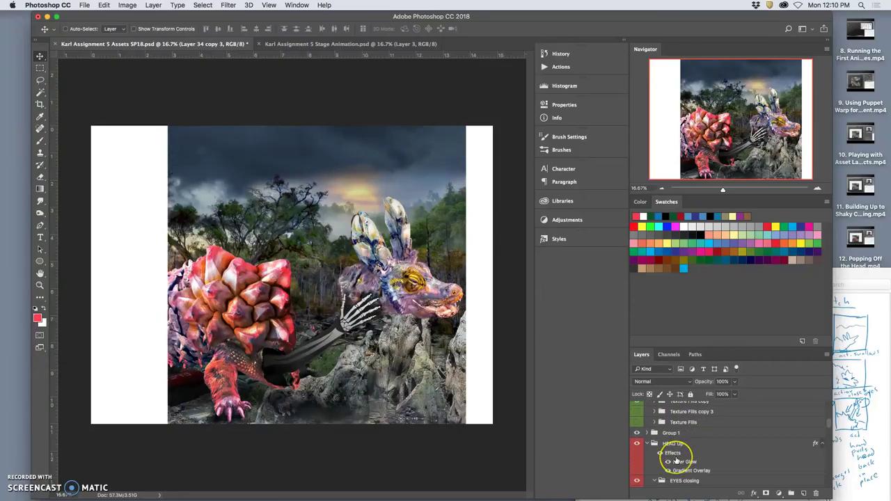
scroll(674, 458, "down", 3)
scroll(674, 457, "down", 3)
scroll(675, 460, "down", 3)
scroll(676, 459, "down", 3)
scroll(676, 460, "down", 3)
scroll(675, 460, "down", 3)
scroll(674, 436, "up", 1)
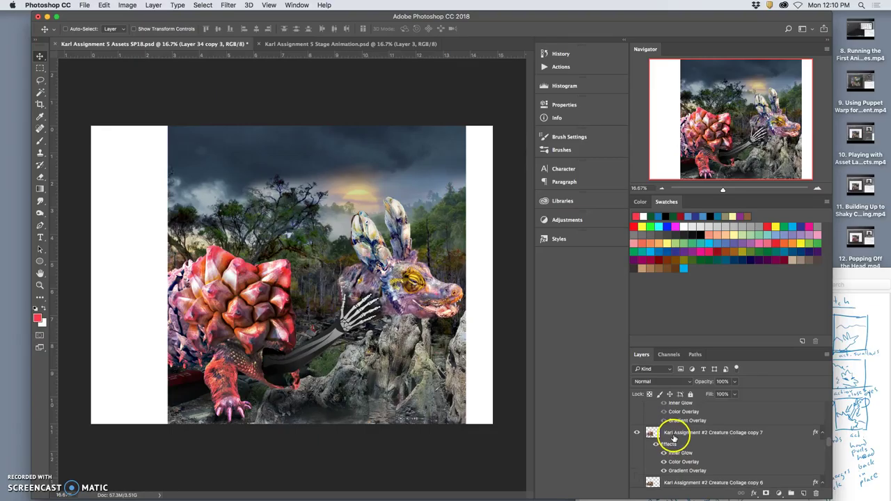
left_click(674, 436)
- Puppet Warp Creature Collage copy 7, pinning and bending its leg and feet, then commit
left_click(104, 5)
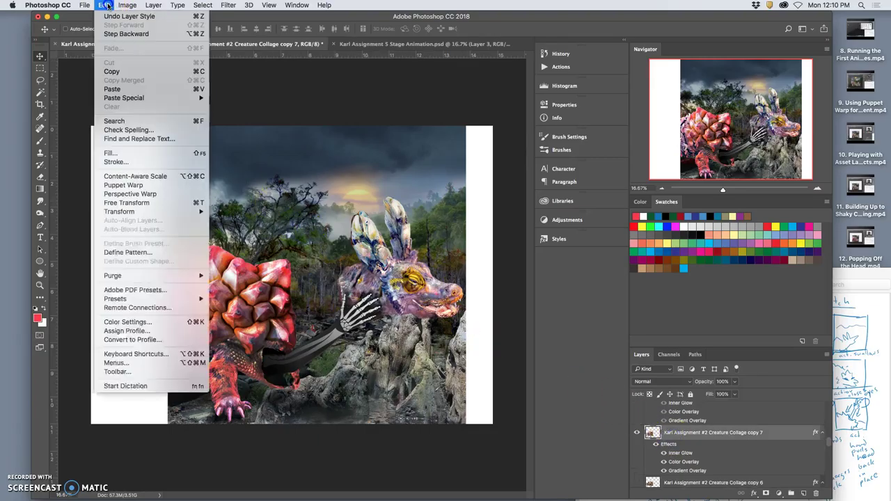
left_click(123, 186)
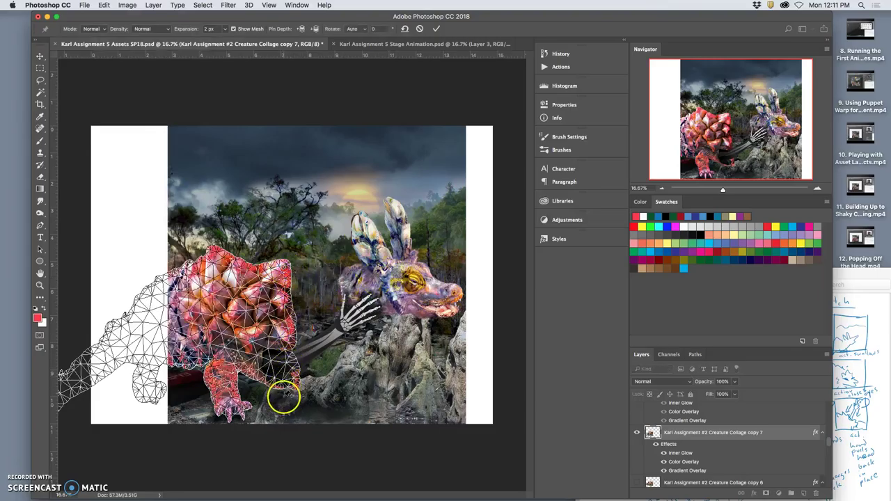
left_click(291, 387)
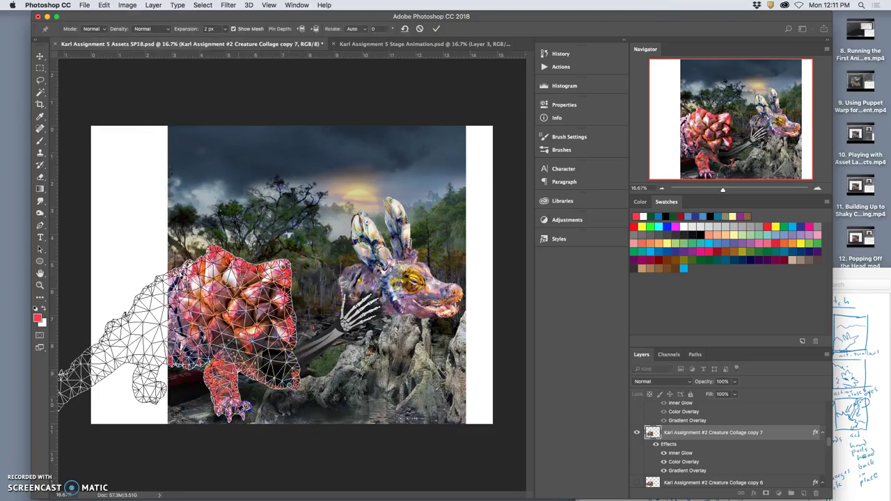
left_click(240, 373)
left_click_drag(191, 376, 167, 368)
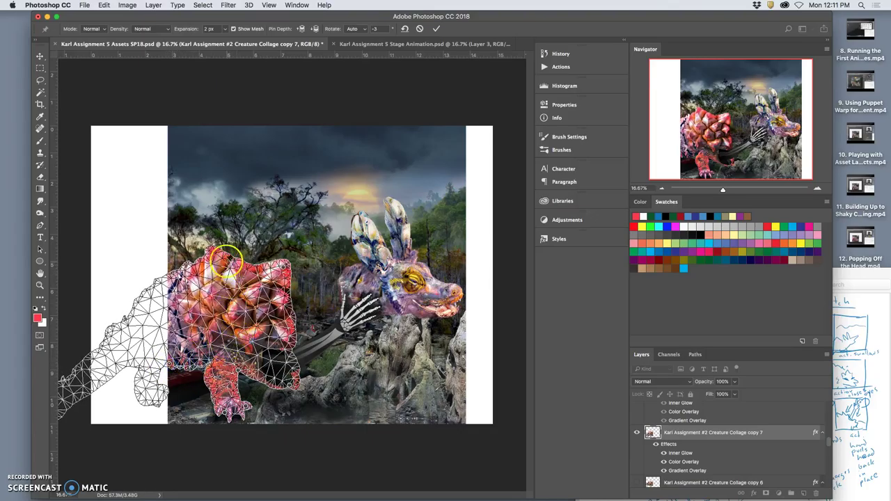
left_click_drag(284, 266, 279, 261)
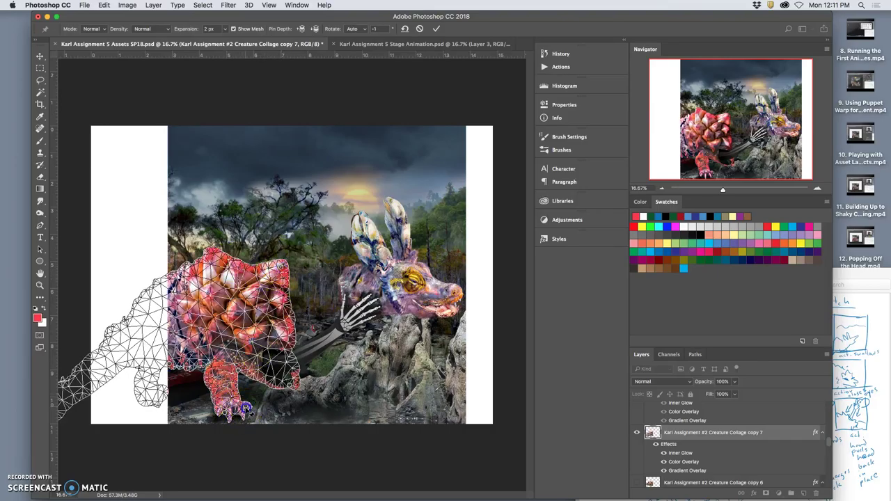
left_click_drag(247, 409, 244, 412)
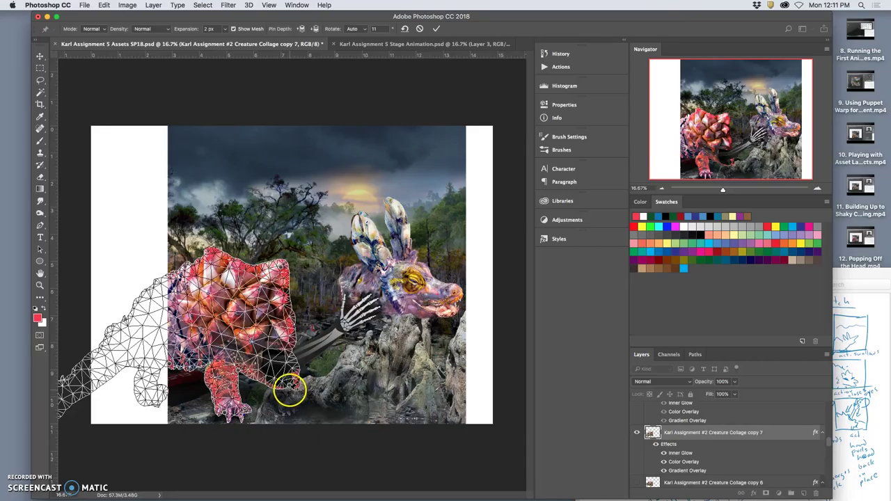
key("Return")
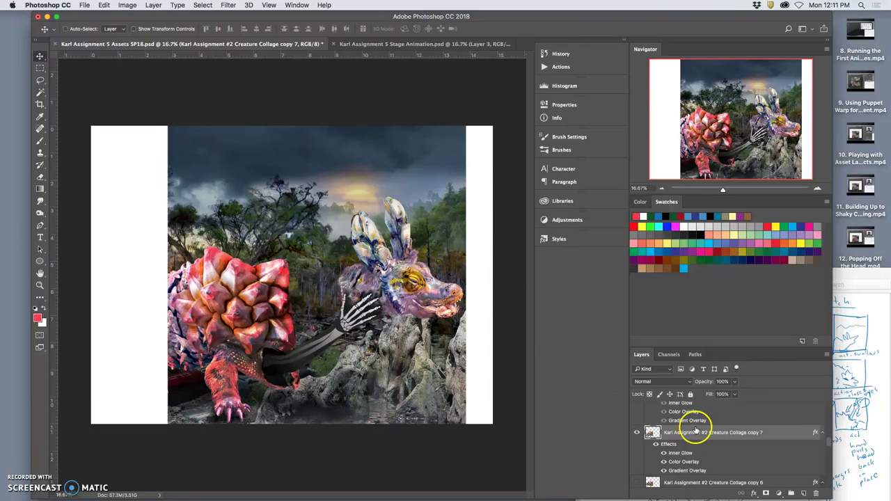
scroll(780, 459, "up", 5)
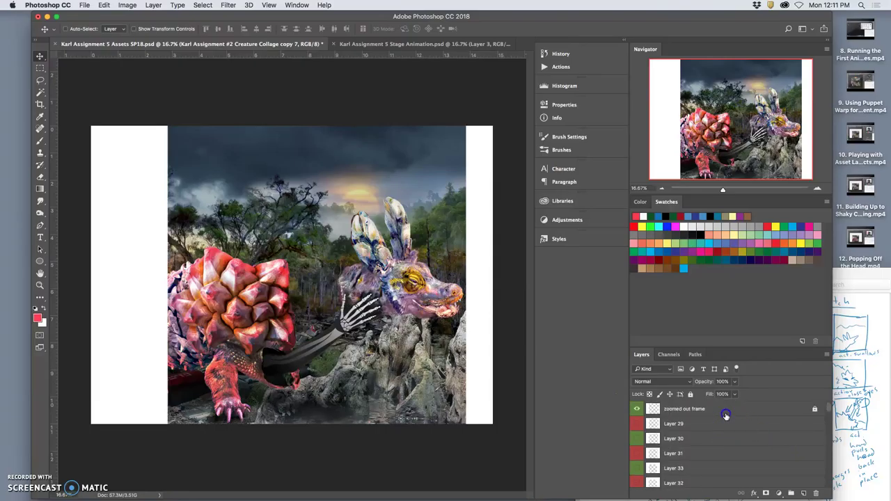
- Select the zoomed out frame layer and toggle visibility of Layer 28 copy 4 and copy 3
left_click(726, 411)
scroll(780, 459, "down", 5)
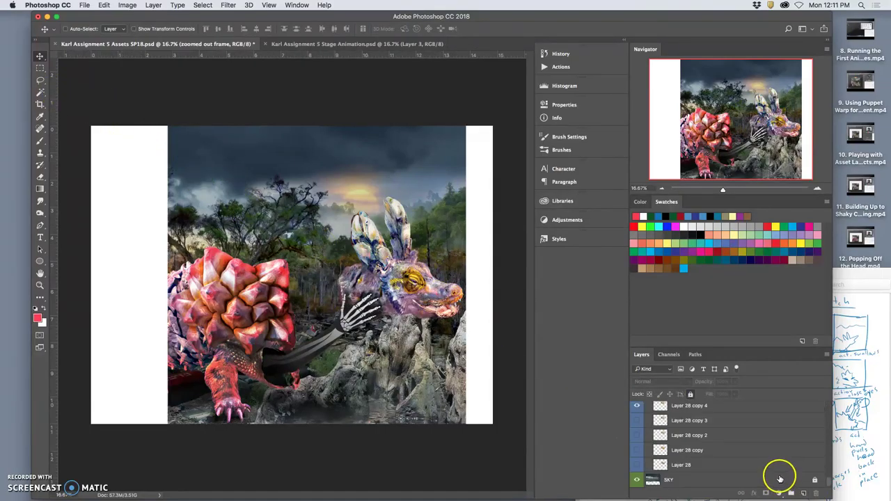
left_click(638, 420)
left_click(637, 414)
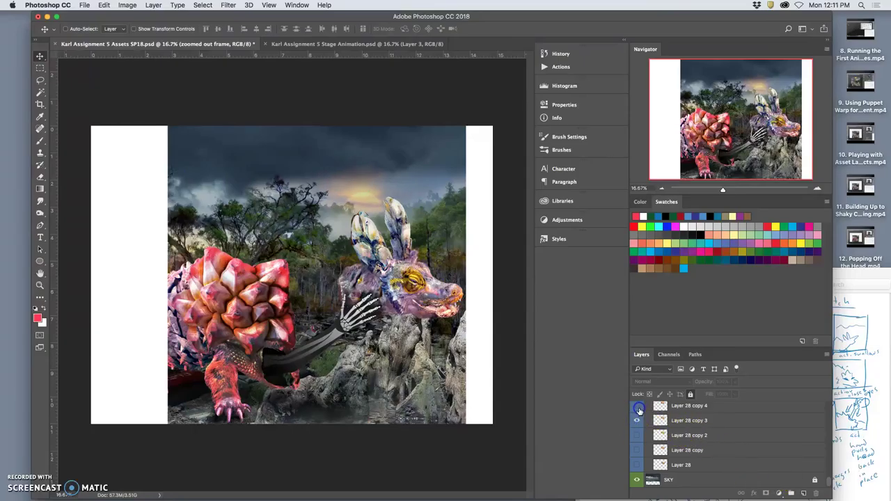
scroll(724, 456, "up", 5)
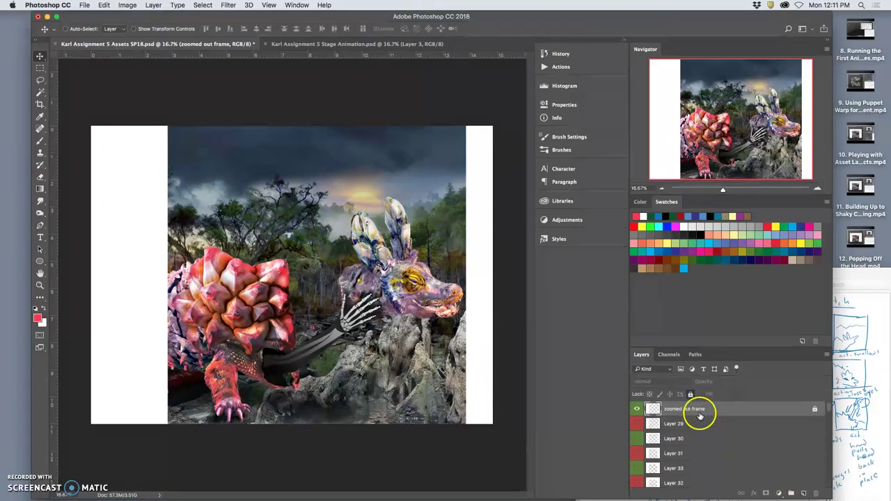
- Magic Wand the frame's image area and paste a merged copy as a new layer
left_click(39, 92)
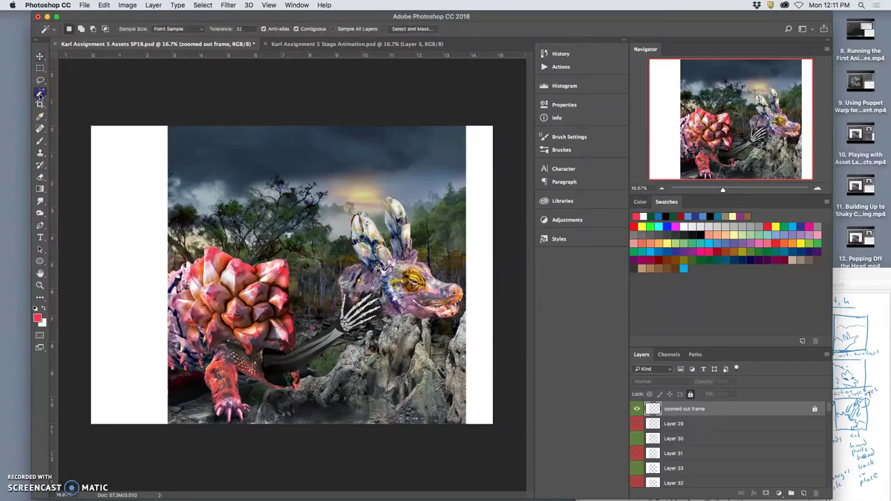
left_click(330, 219)
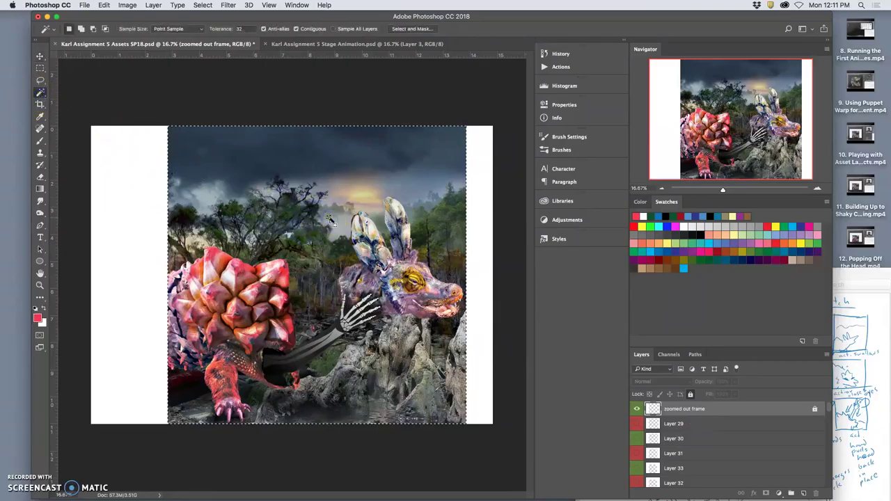
left_click(153, 5)
left_click(174, 357)
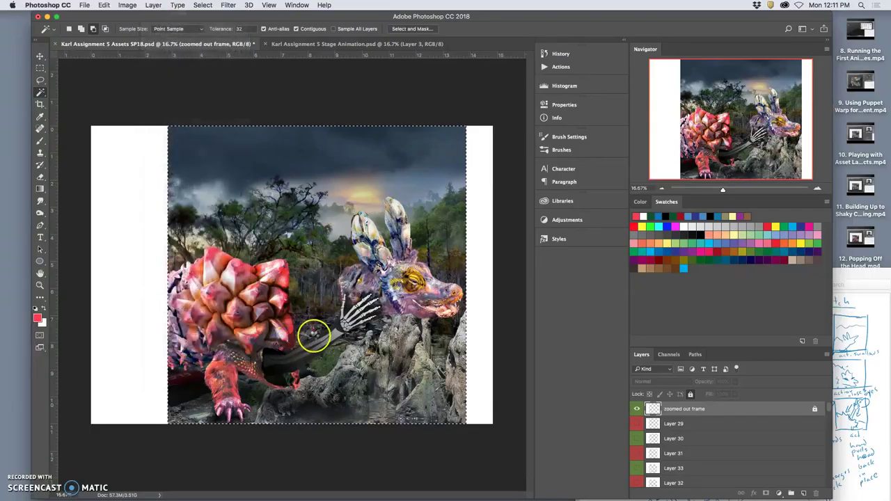
key("super+j")
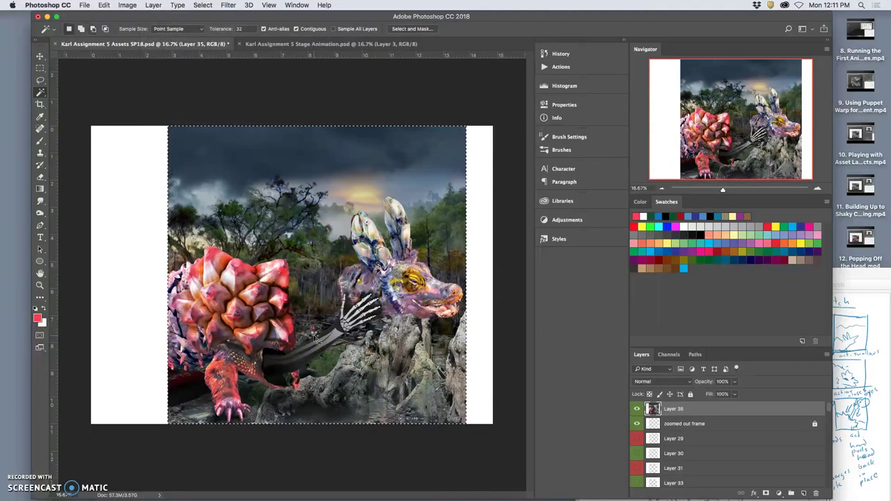
- Paste the merged frame into Stage Animation as Layer 4 and show the Timeline panel
left_click(309, 44)
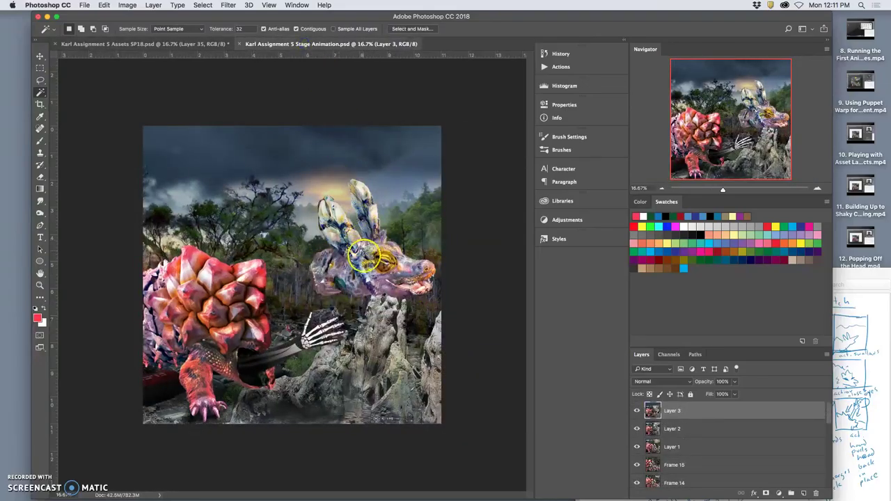
key("super+v")
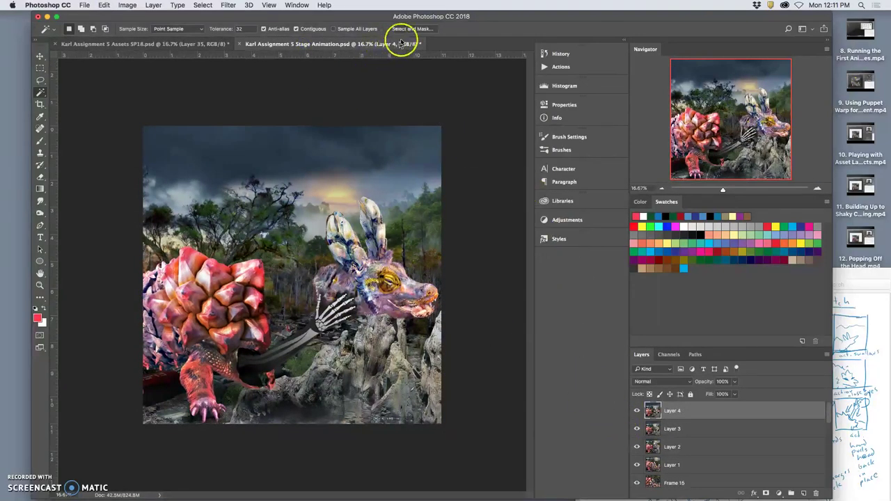
left_click(296, 5)
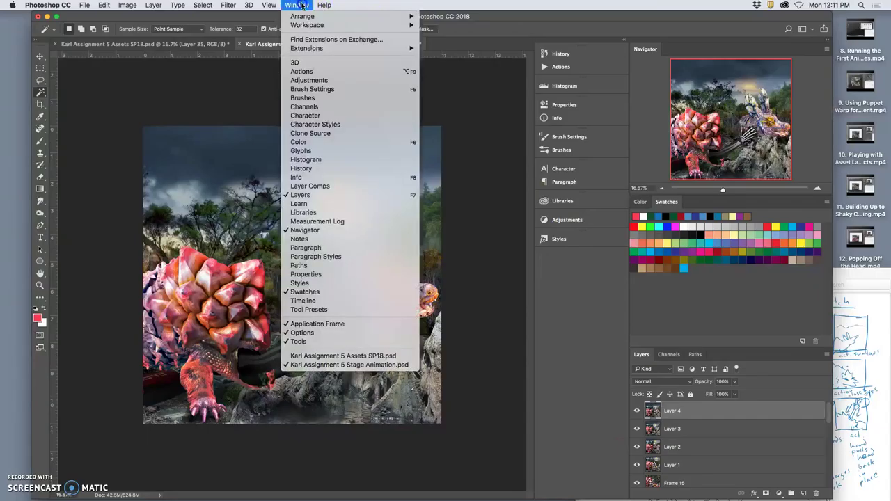
left_click(329, 301)
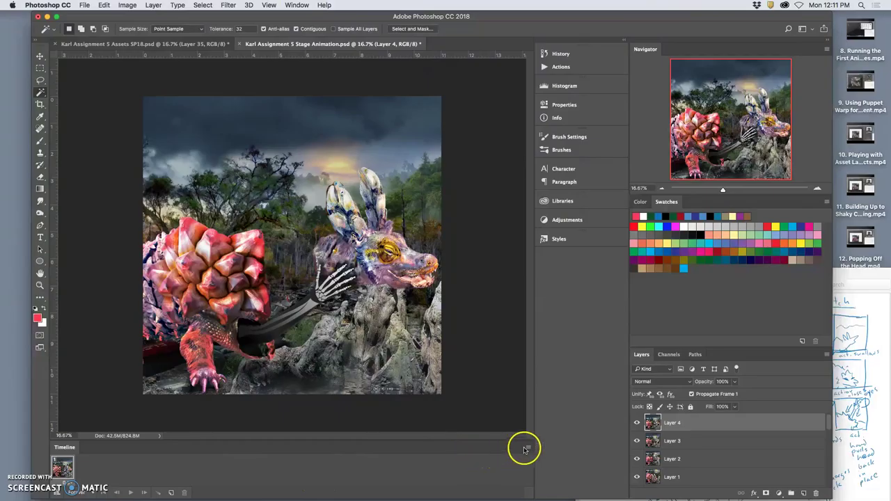
- Make timeline frames from all layers and select all 19 frames for a delay
left_click(531, 448)
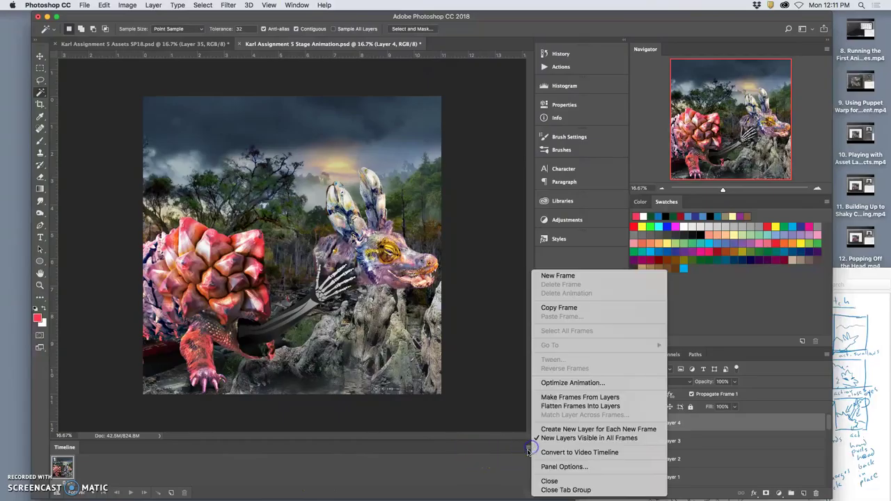
left_click(564, 398)
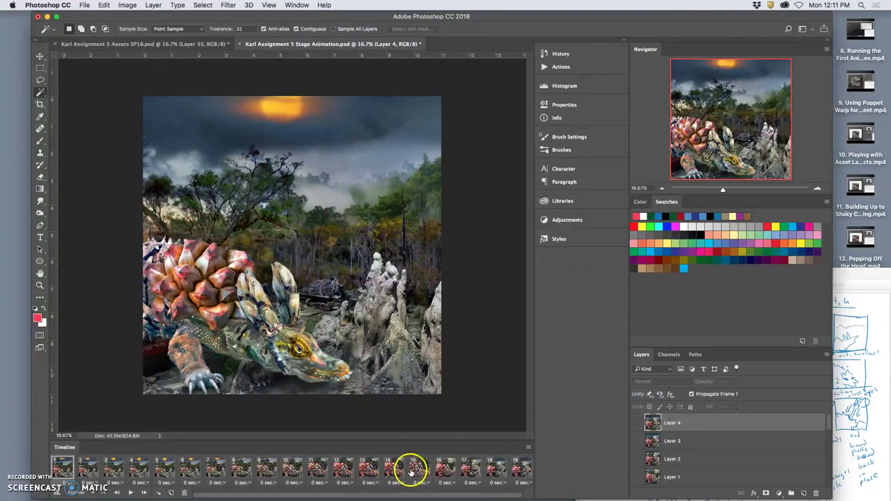
left_click(518, 472)
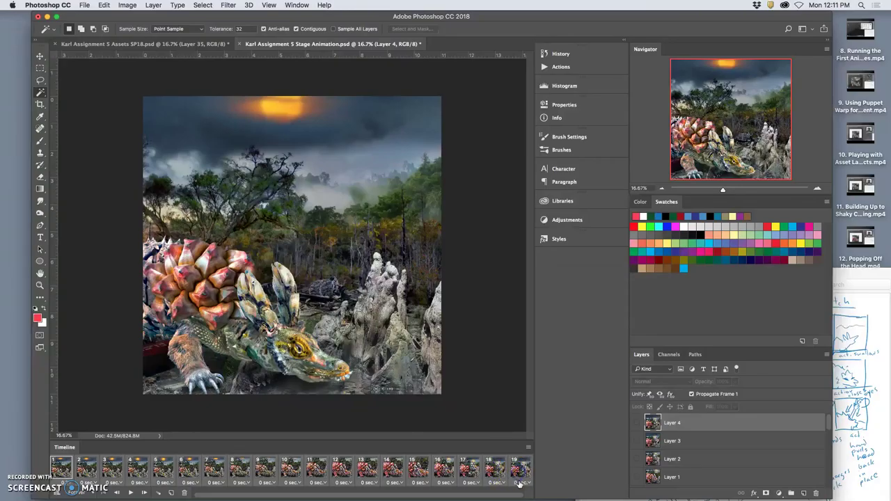
left_click(521, 484)
- Set all frames to a 0.3-second delay, play the animation, and return to Assets SP18
left_click(525, 470)
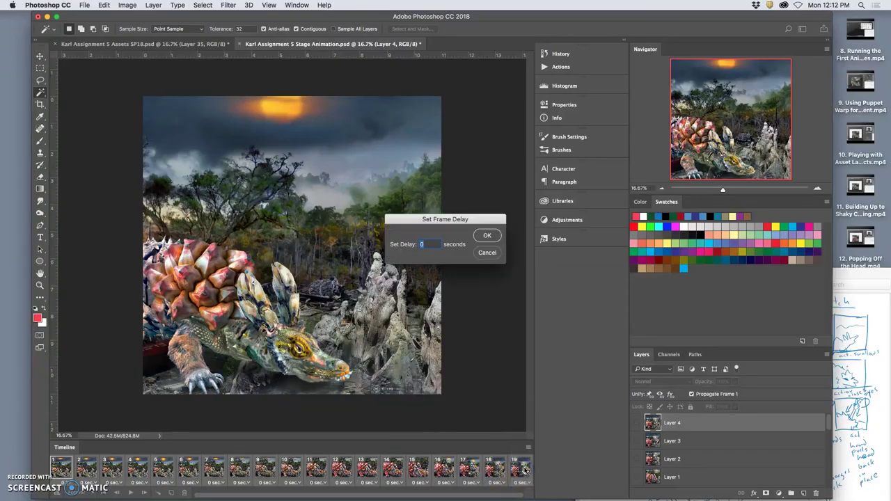
left_click(487, 236)
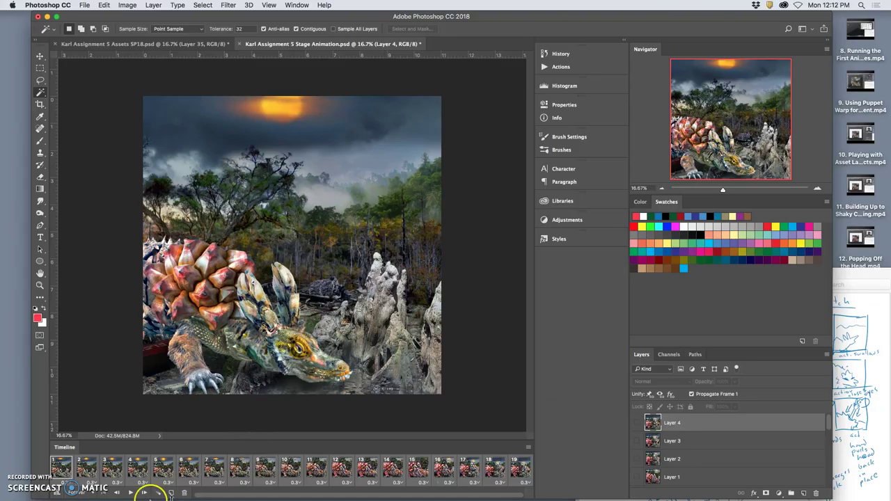
left_click(130, 493)
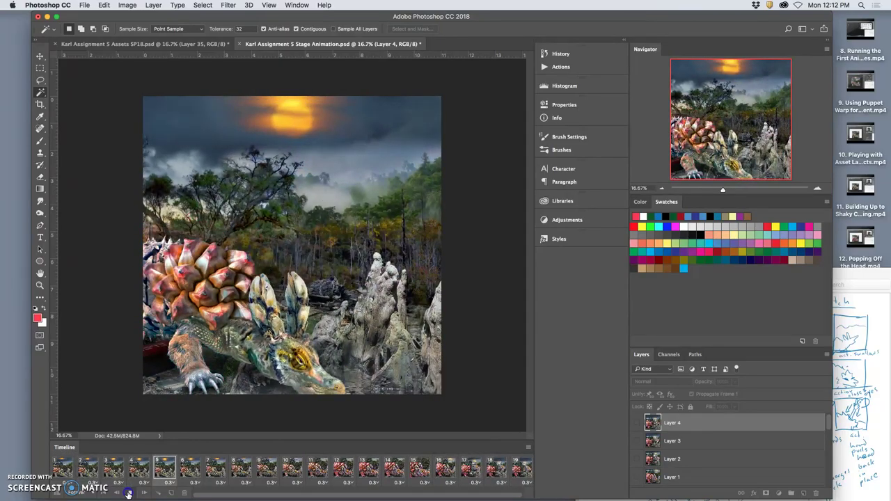
left_click(167, 44)
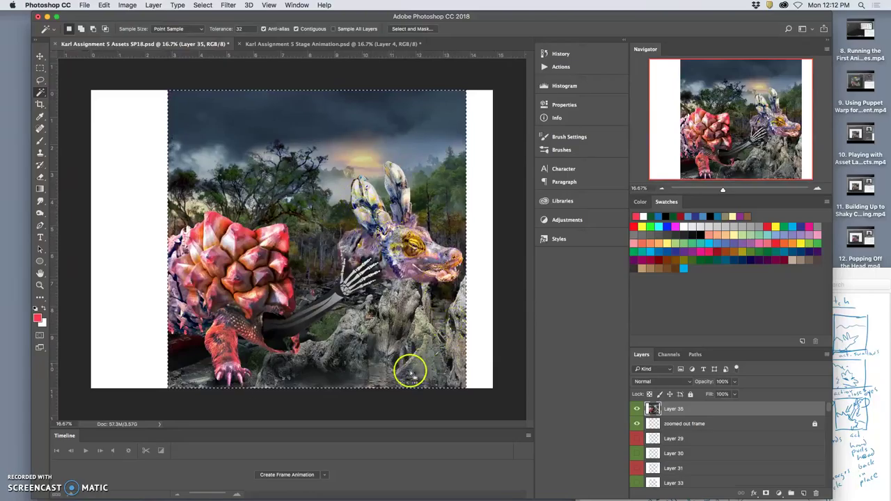
- Save the Stage Animation document, then delete merged Layer 35 from the Assets file
left_click(320, 44)
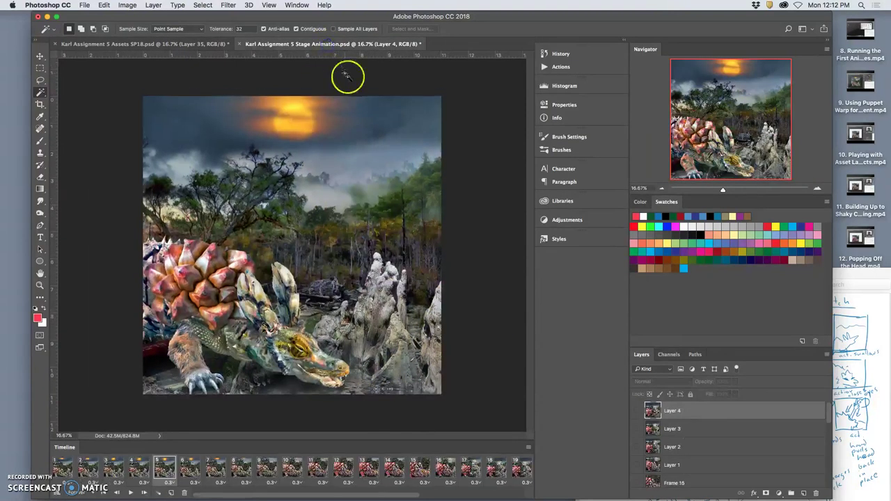
key("super+s")
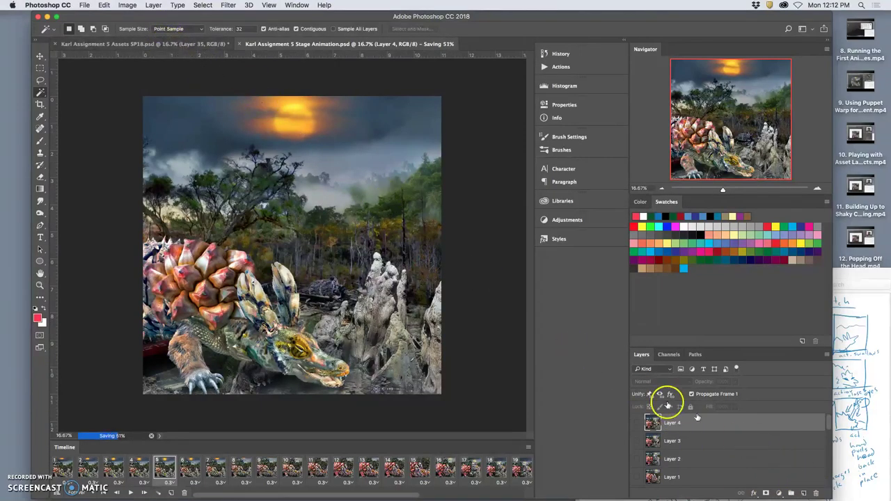
left_click(174, 44)
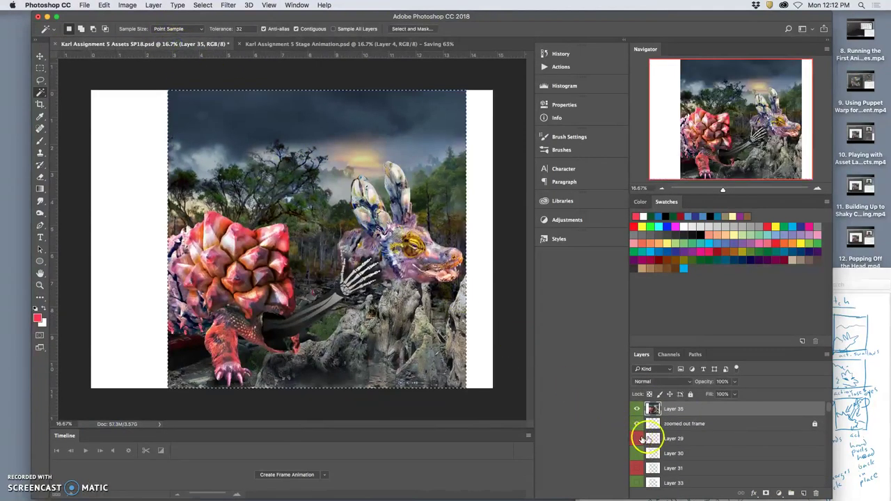
key("super+d")
key("Delete")
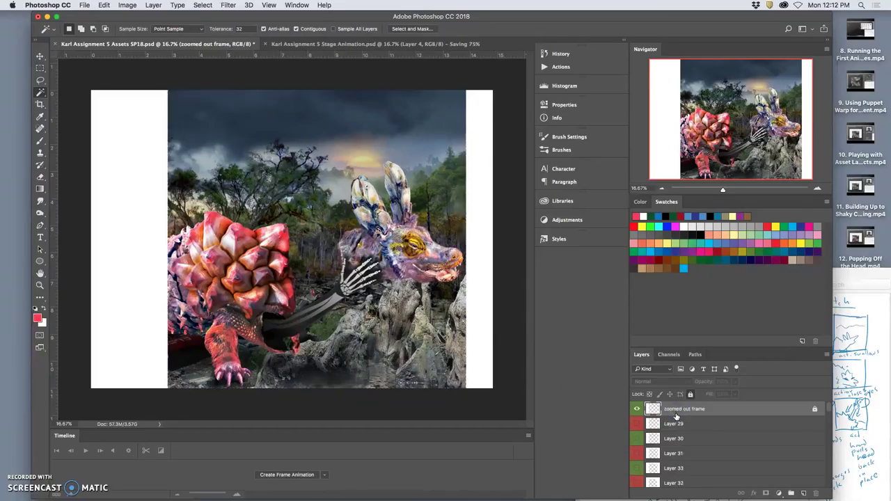
scroll(705, 460, "down", 5)
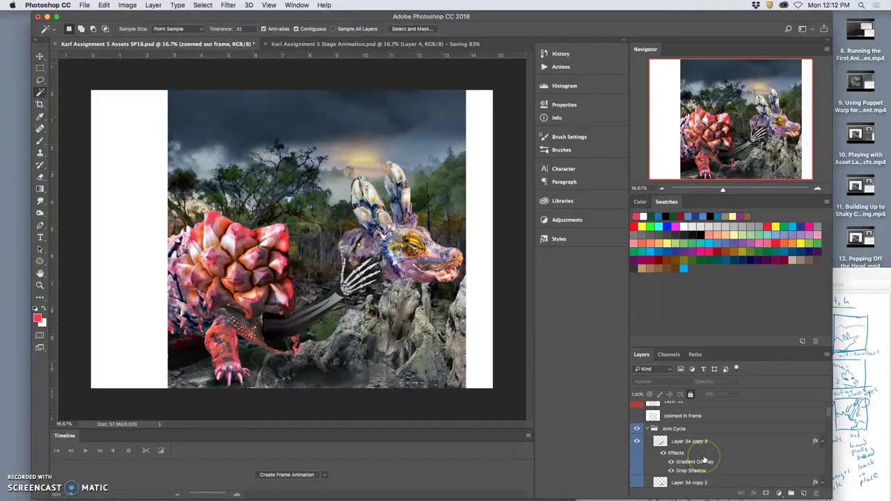
- In Arm Cycle, hide Layer 34 copy 3 and show Layer 34 copy 2's effects
left_click(686, 431)
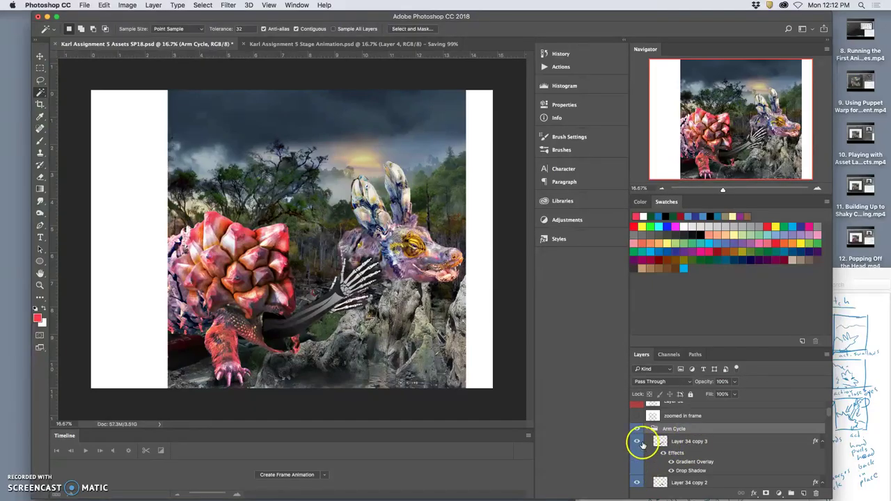
left_click(637, 441)
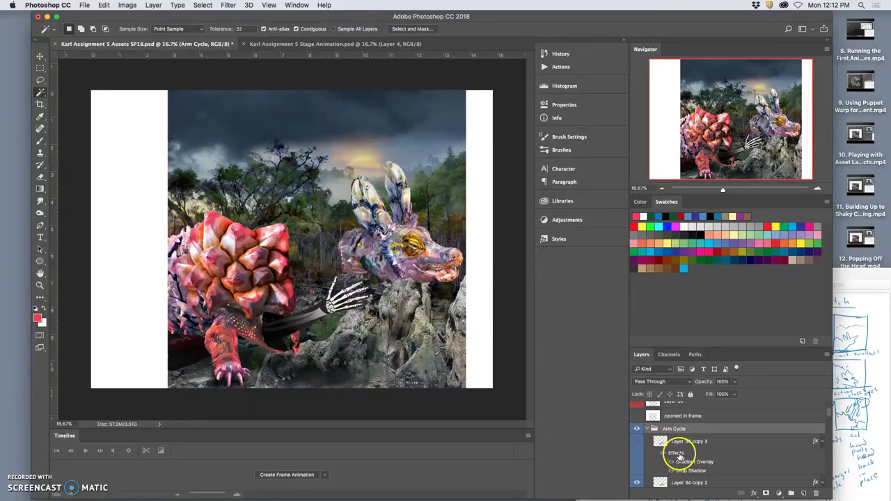
scroll(665, 453, "down", 1)
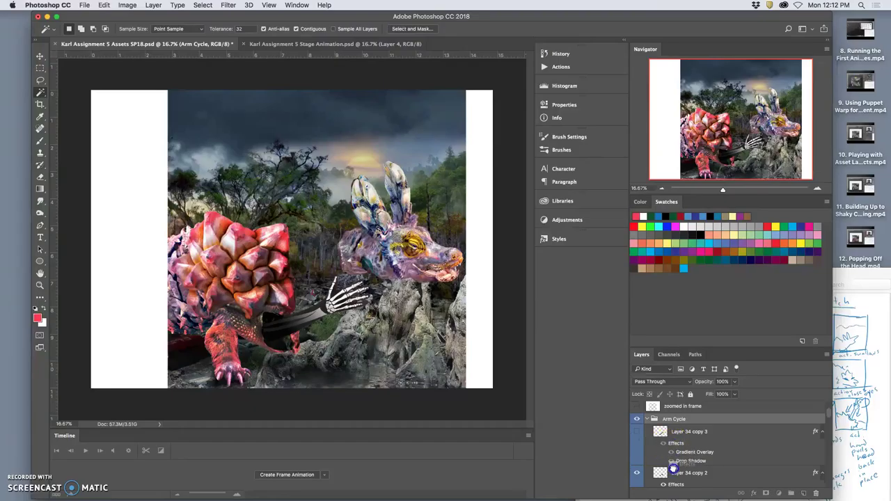
left_click(672, 471)
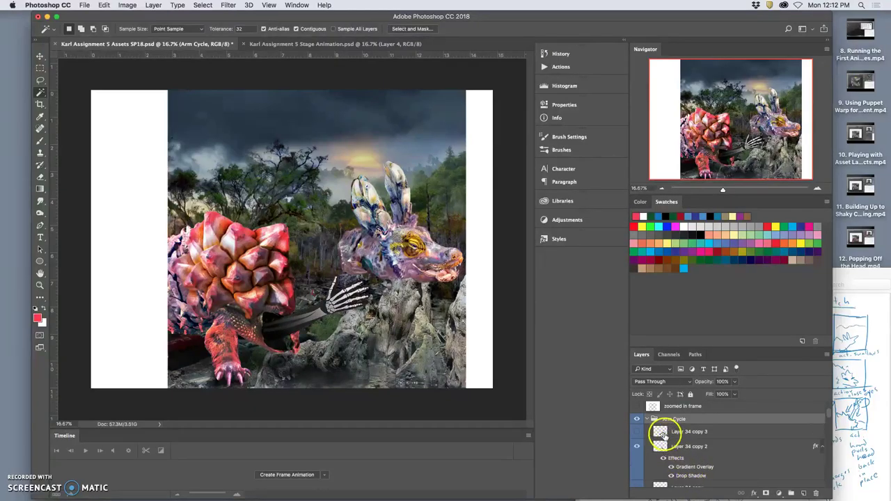
scroll(670, 443, "down", 8)
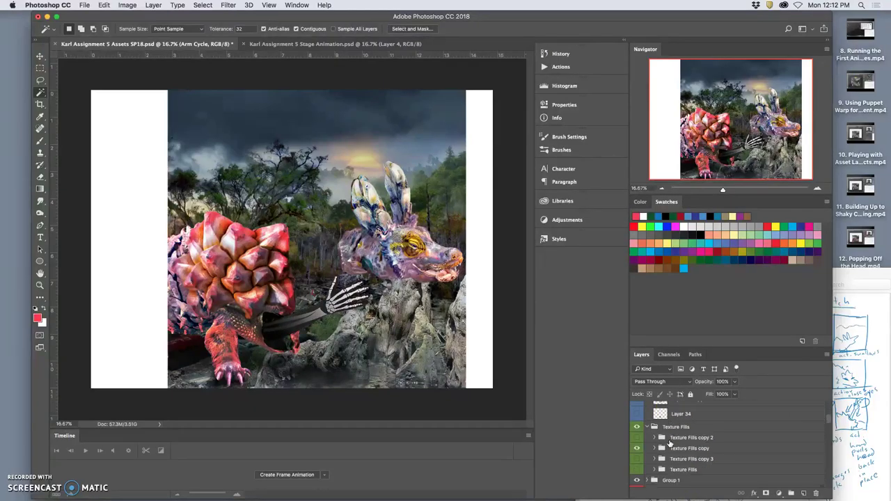
scroll(670, 443, "down", 1)
- Drag the HEAD Up group's dragon head slightly down toward its neck
left_click(670, 461)
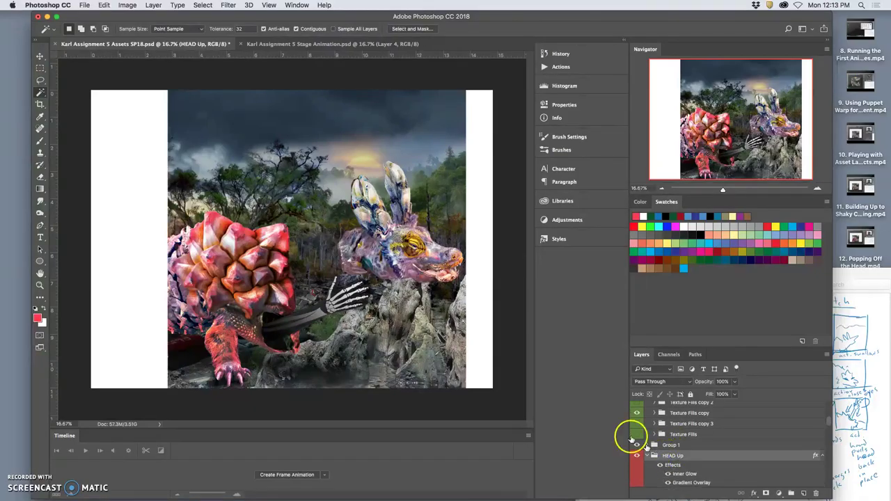
left_click(39, 56)
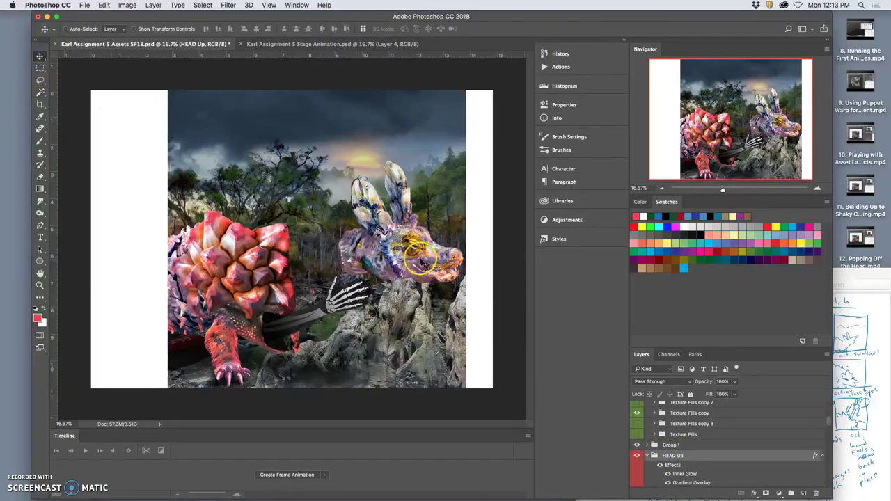
left_click_drag(412, 259, 406, 273)
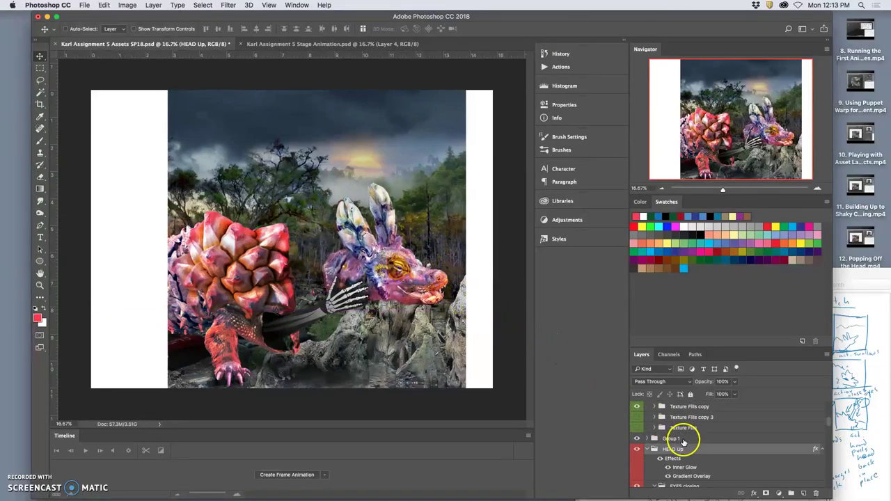
scroll(679, 442, "down", 2)
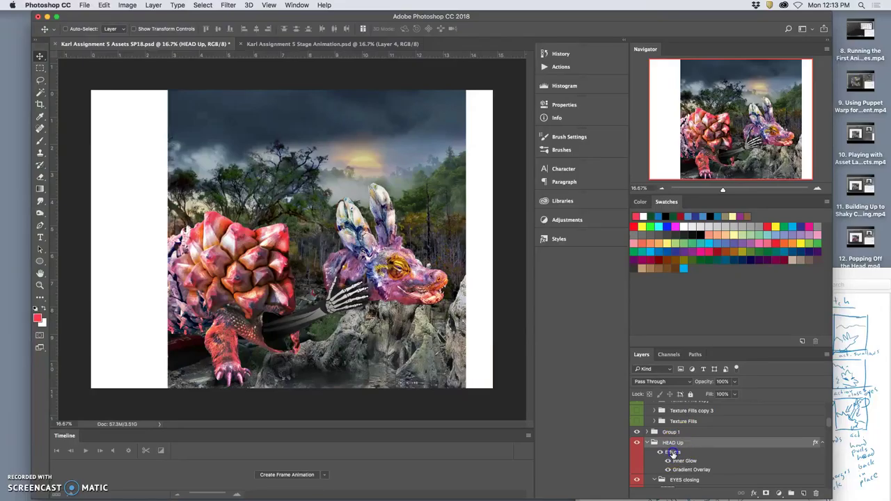
- Review and confirm HEAD Up's Gradient Overlay layer style, briefly toggling a texture group
double_click(673, 453)
left_click(541, 244)
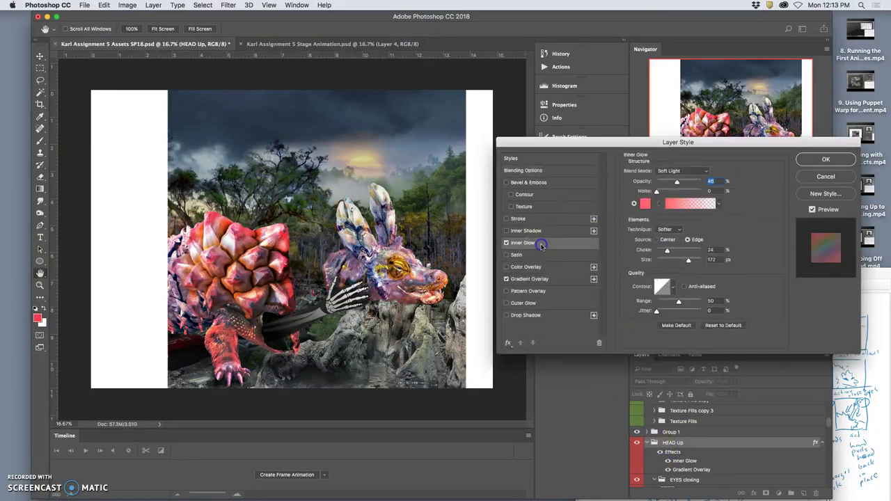
left_click(826, 159)
scroll(729, 437, "down", 5)
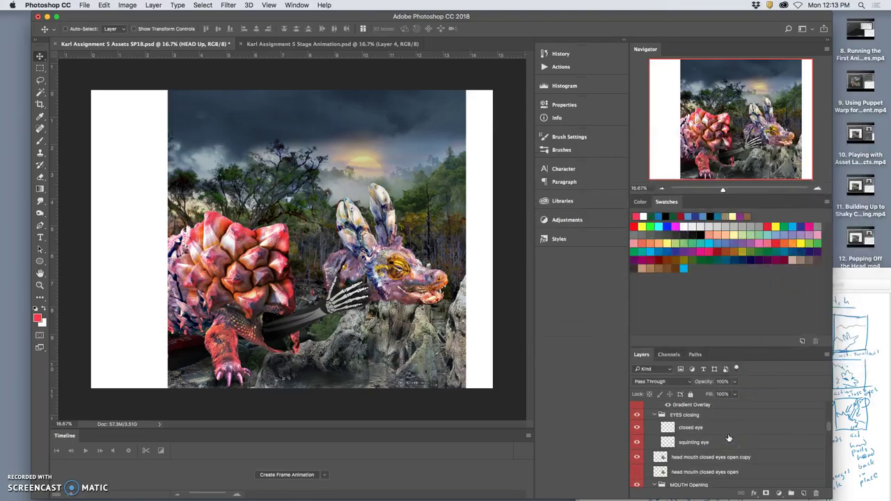
scroll(729, 437, "down", 5)
scroll(729, 437, "up", 5)
scroll(729, 437, "up", 2)
left_click(637, 423)
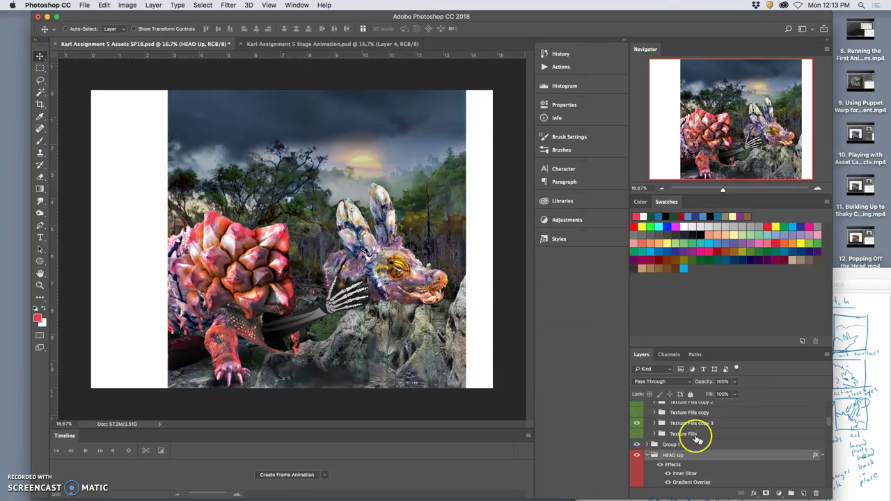
scroll(715, 447, "down", 5)
scroll(716, 447, "down", 3)
scroll(716, 446, "down", 5)
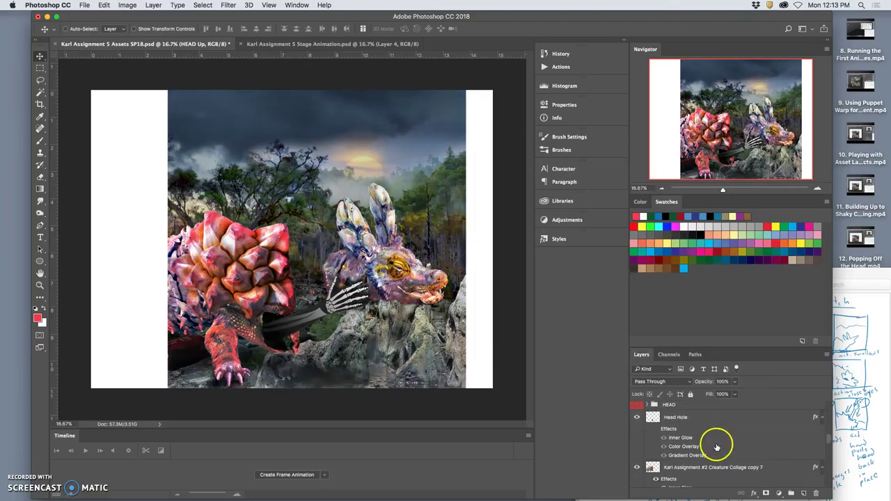
scroll(715, 447, "down", 3)
scroll(716, 446, "down", 3)
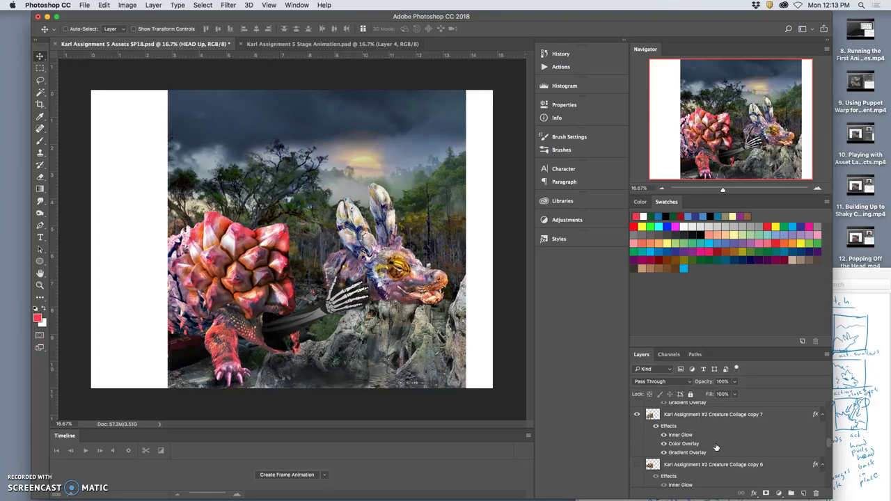
- Puppet Warp Creature Collage copy 7, nudging its back and hind foot, and commit
left_click(710, 414)
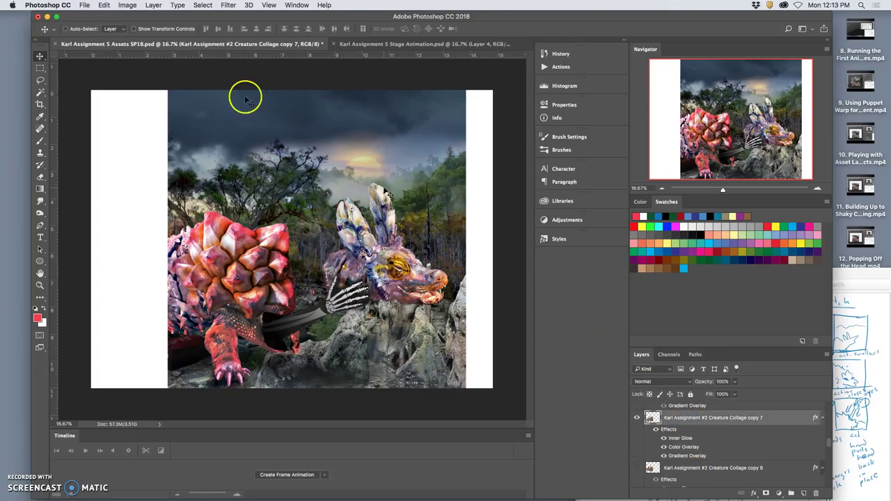
left_click(104, 5)
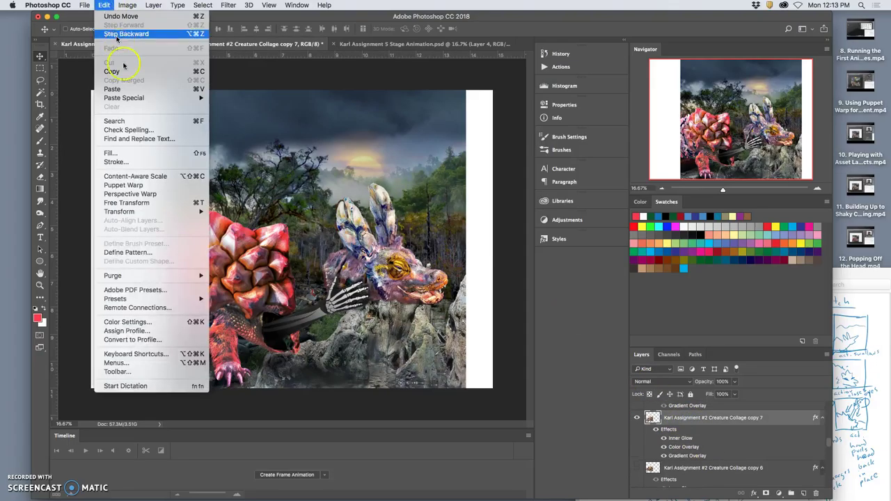
left_click(124, 185)
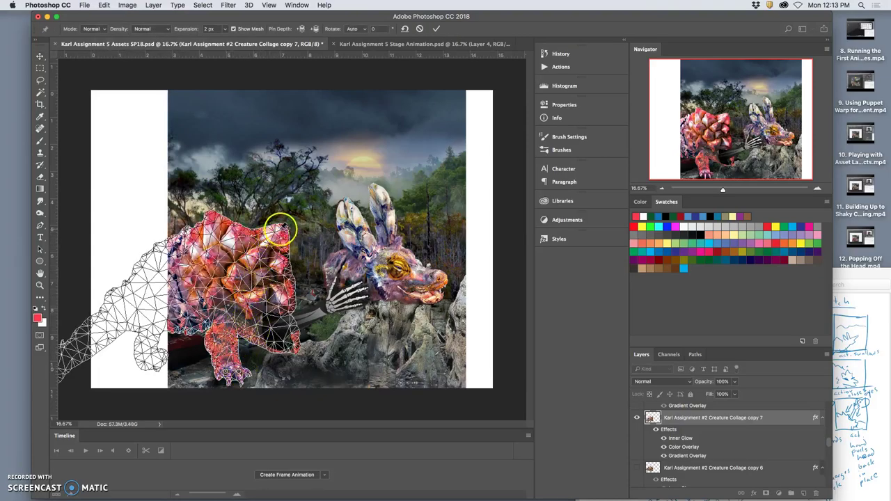
left_click_drag(282, 229, 279, 232)
left_click(212, 221)
left_click_drag(213, 221, 213, 227)
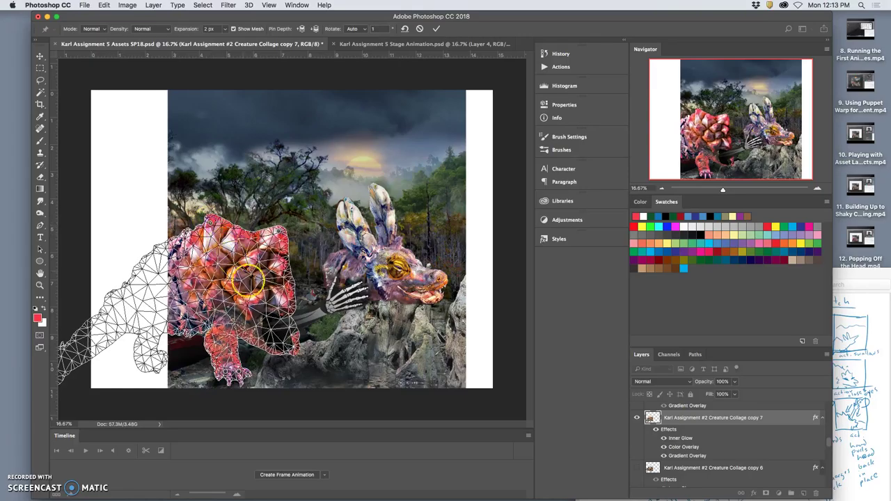
left_click_drag(292, 350, 290, 348)
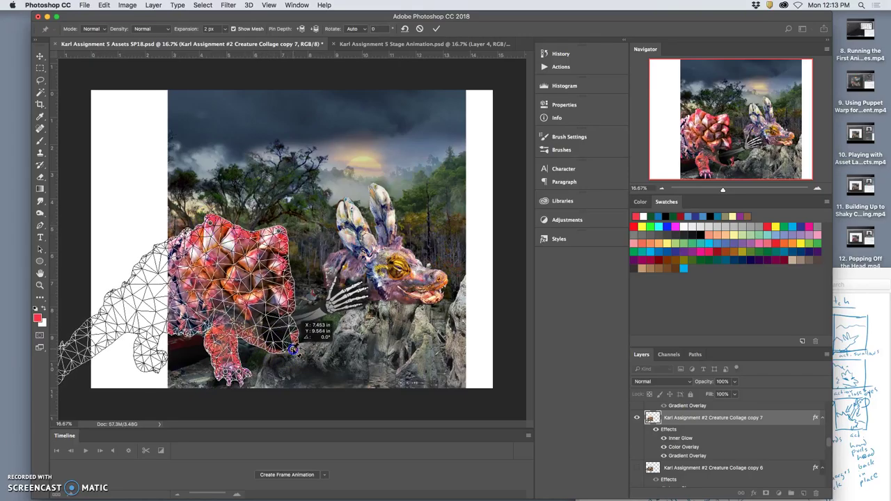
key("Return")
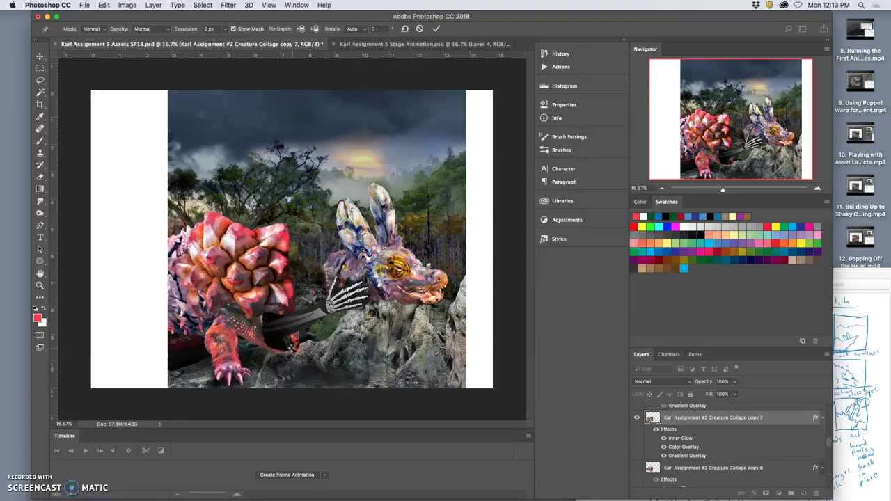
left_click(325, 337)
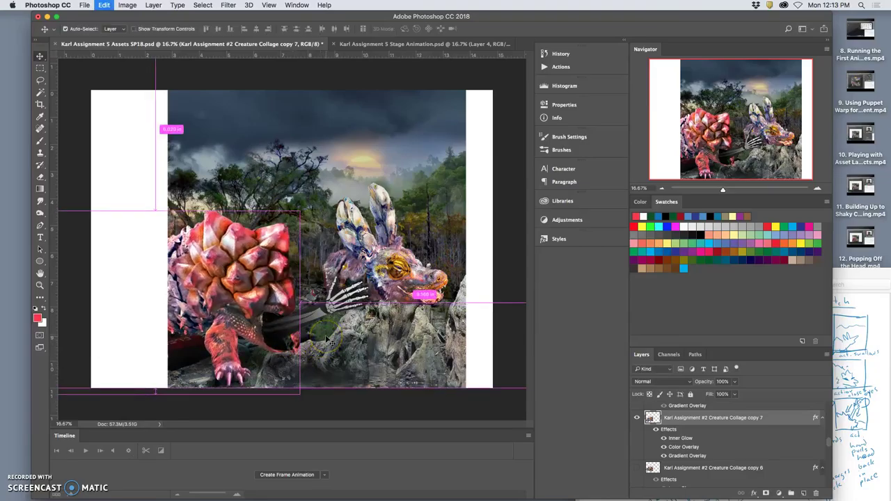
- Undo the stray creature nudge, show Layer 28 copy 3, and select the zoomed out frame layer
key("super+z")
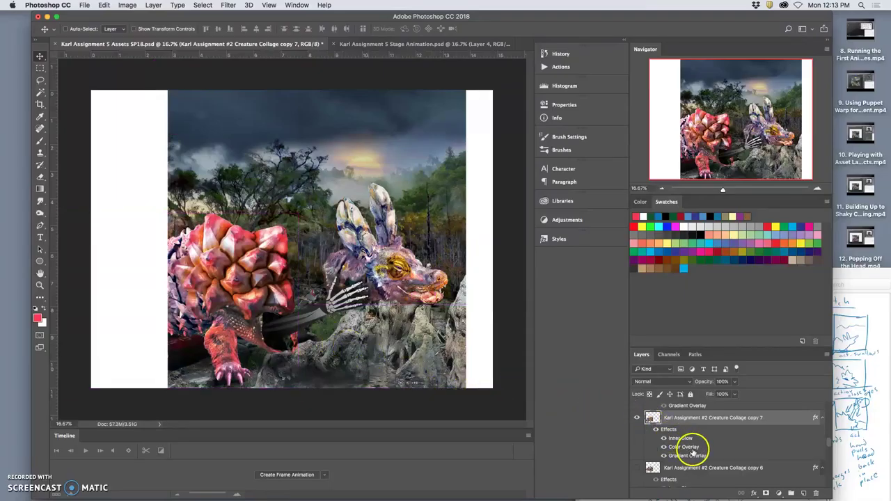
scroll(696, 449, "down", 8)
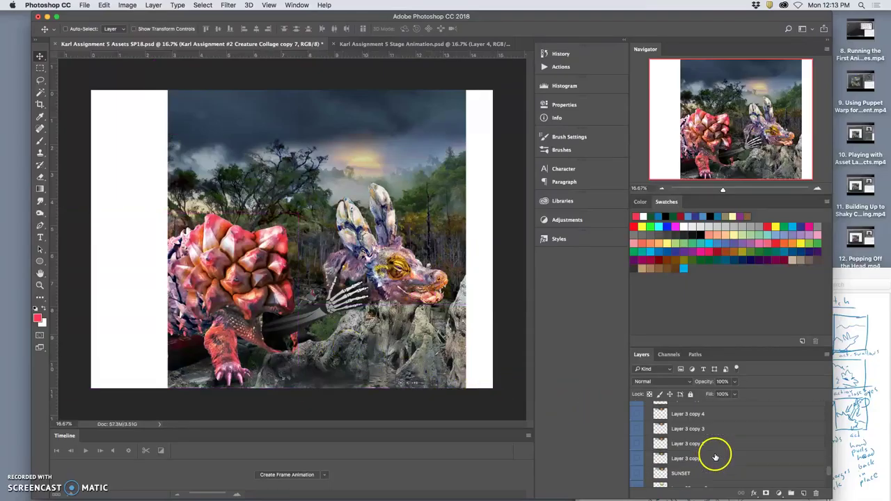
scroll(715, 453, "up", 5)
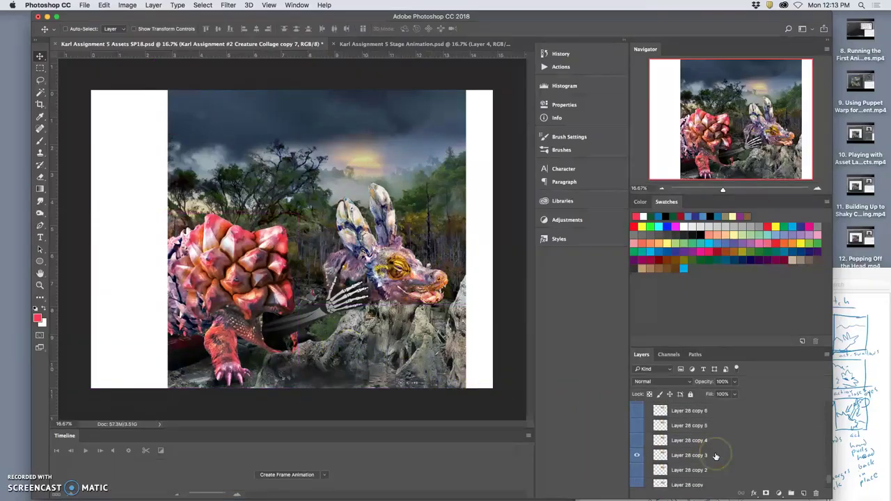
left_click(638, 452)
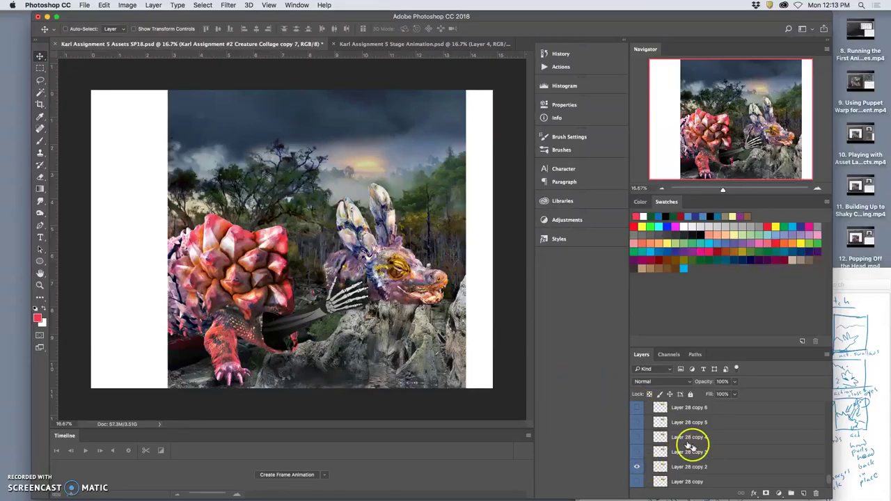
scroll(706, 452, "up", 10)
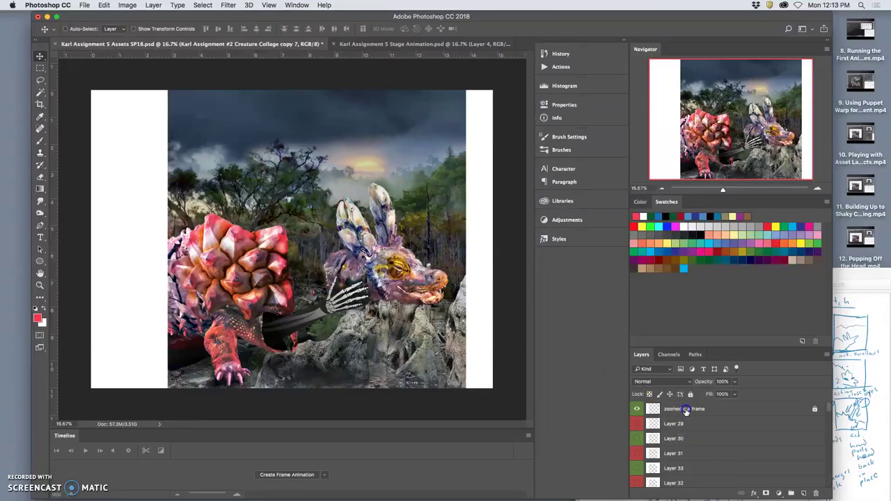
left_click(686, 409)
- Magic-wand select the frame's image area and merge the visible scene into Layer 35
left_click(40, 91)
left_click(251, 131)
left_click(153, 5)
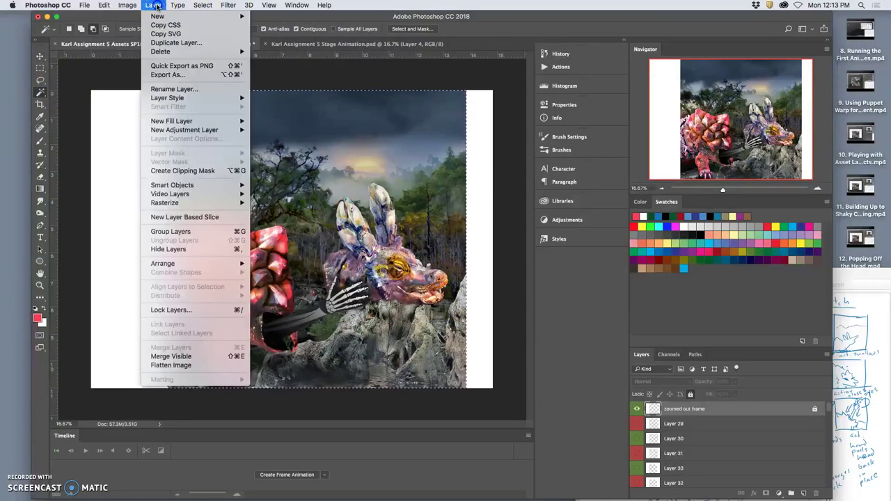
left_click(179, 357)
key("super+j")
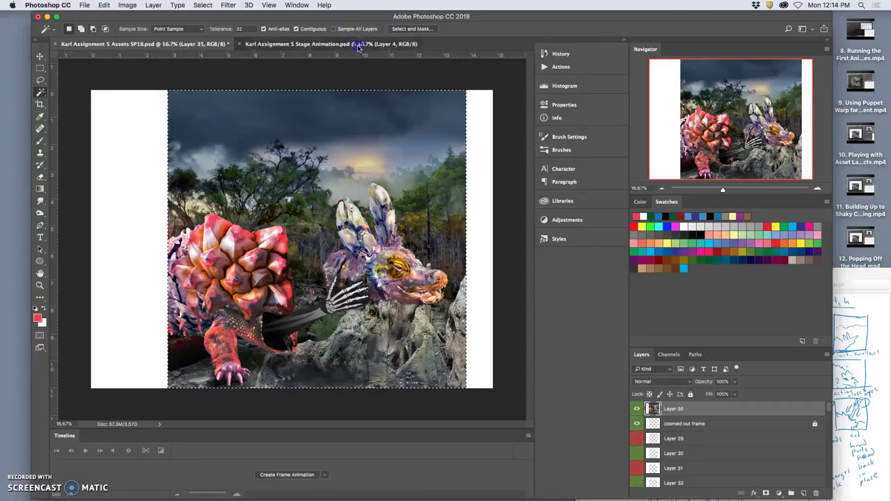
- Save Stage Animation with the frame as Layer 5, then delete Layer 35 in Assets
left_click(327, 44)
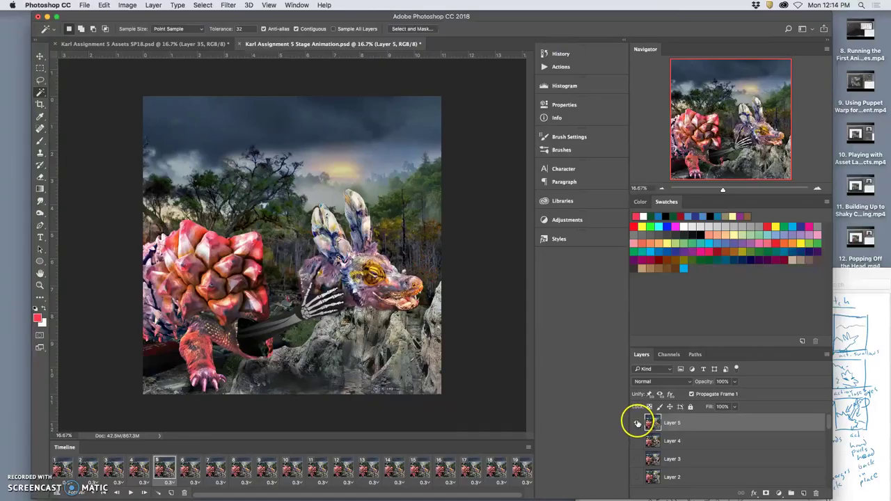
key("super+s")
left_click(201, 44)
left_click(863, 418)
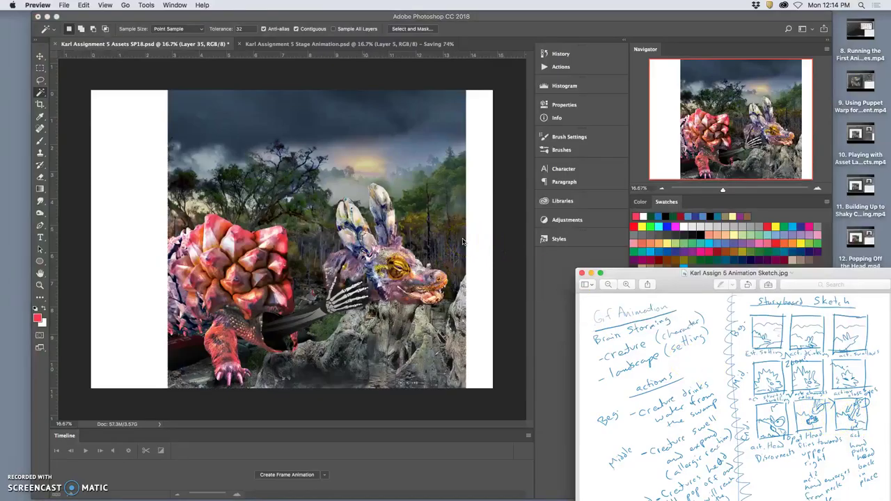
left_click(463, 242)
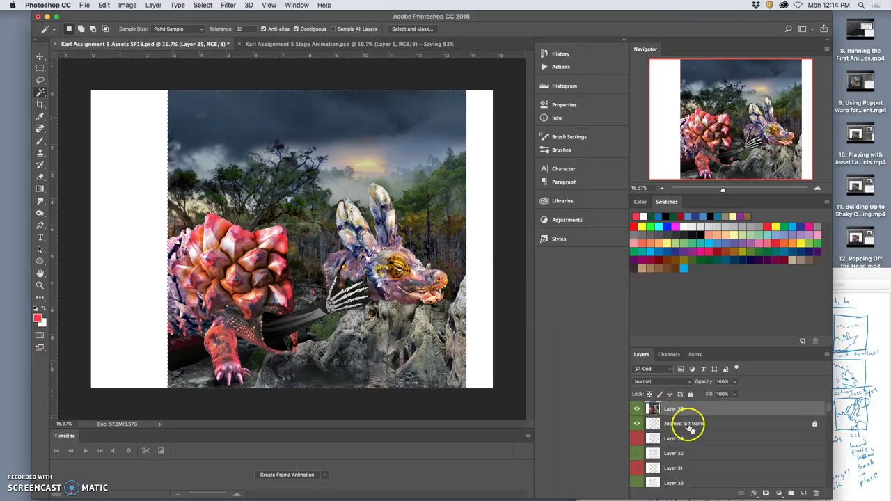
left_click(681, 411)
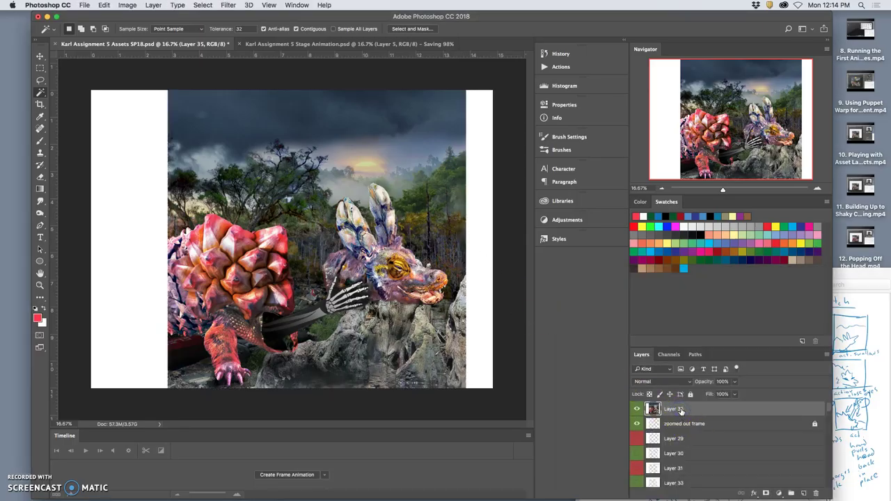
key("BackSpace")
scroll(704, 453, "down", 3)
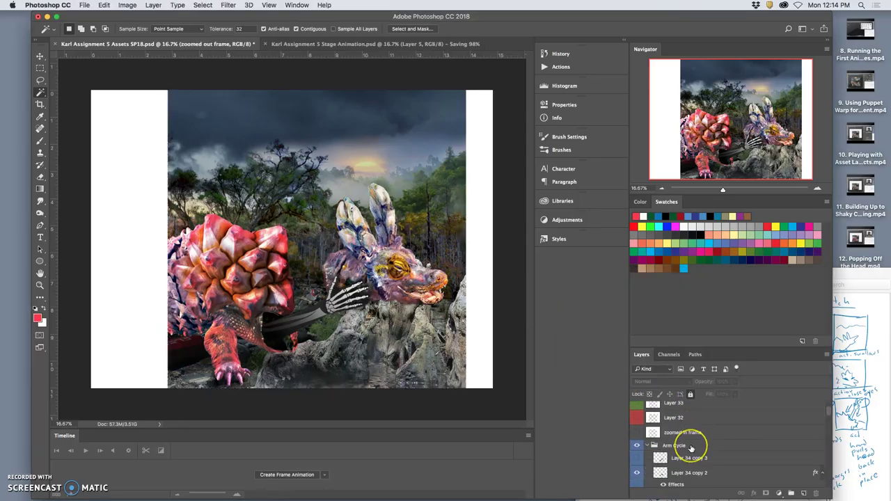
scroll(697, 449, "down", 3)
scroll(691, 448, "down", 2)
scroll(692, 448, "down", 2)
scroll(691, 449, "down", 1)
- Switch the skeletal arm pose and drag the HEAD Up head down and left
left_click(637, 479)
left_click(637, 442)
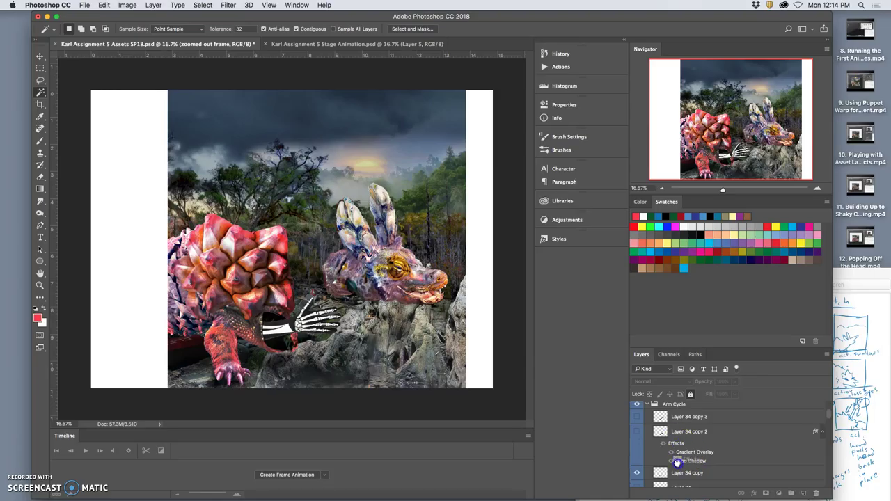
scroll(696, 470, "down", 2)
scroll(703, 474, "down", 2)
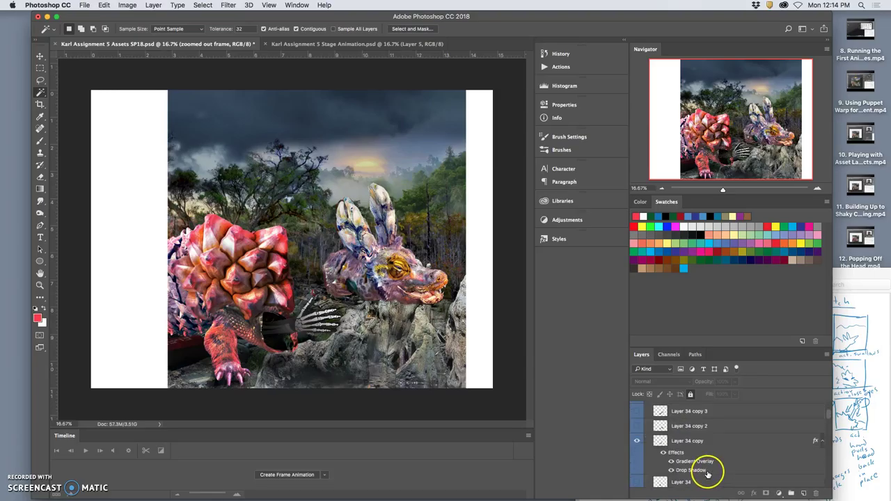
scroll(708, 475, "up", 1)
scroll(708, 475, "down", 2)
scroll(709, 475, "down", 2)
scroll(708, 475, "down", 2)
left_click(667, 461)
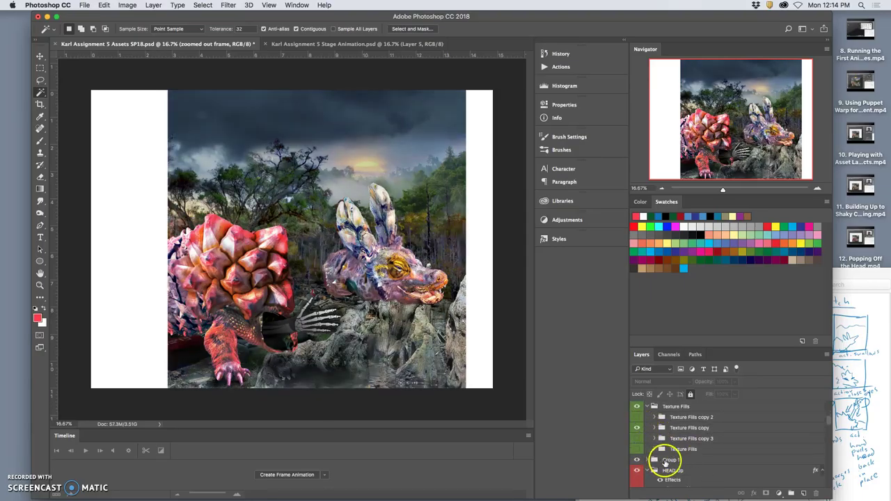
left_click(669, 471)
left_click(40, 56)
left_click_drag(383, 268, 365, 302)
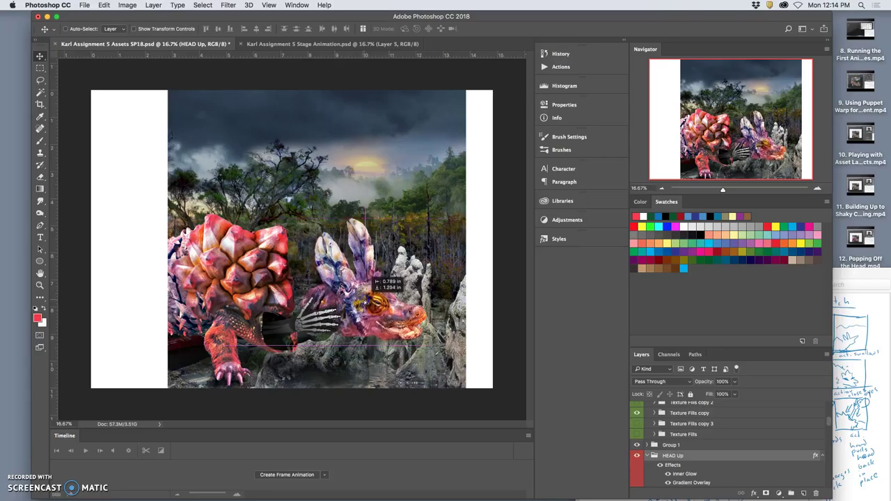
left_click_drag(364, 302, 365, 302)
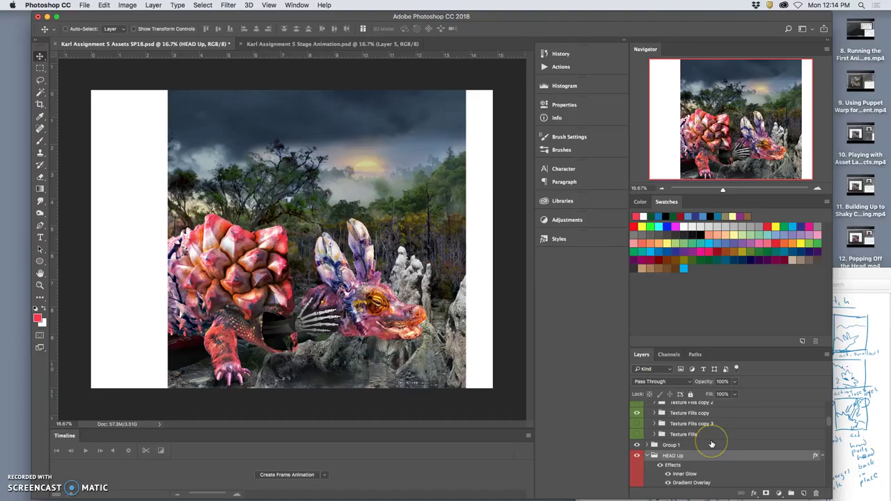
scroll(725, 450, "down", 5)
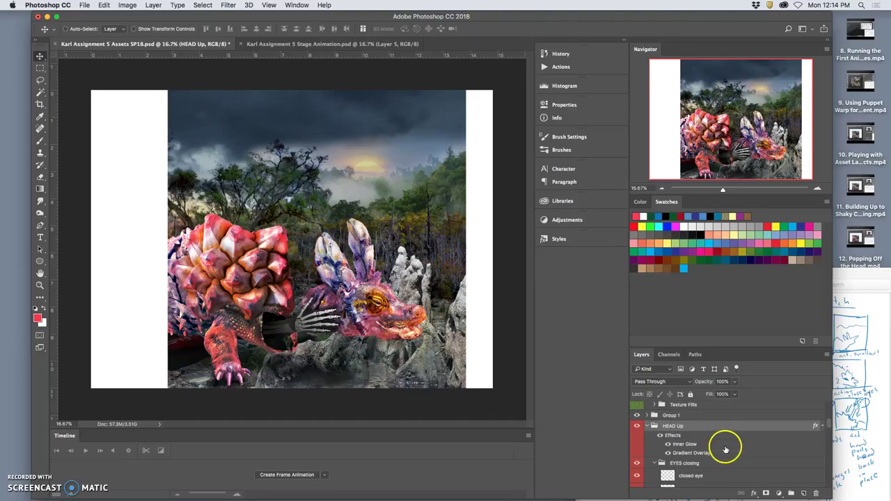
scroll(725, 450, "down", 3)
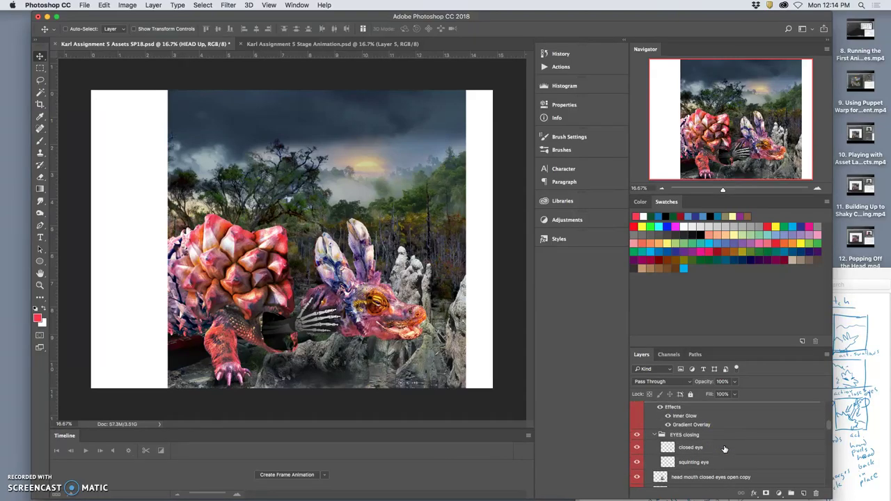
scroll(725, 450, "down", 3)
scroll(725, 450, "up", 5)
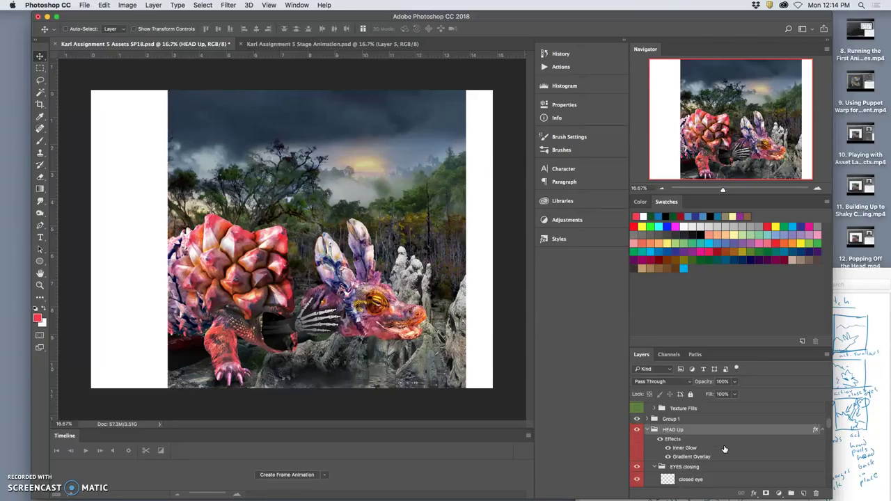
- Review and confirm HEAD Up's Inner Glow style, then select Creature Collage copy 7
left_click(676, 439)
double_click(674, 439)
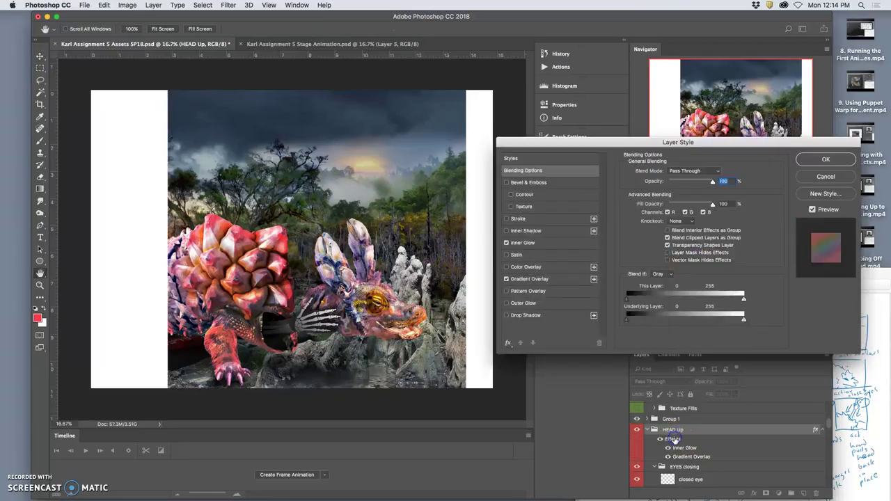
left_click(523, 242)
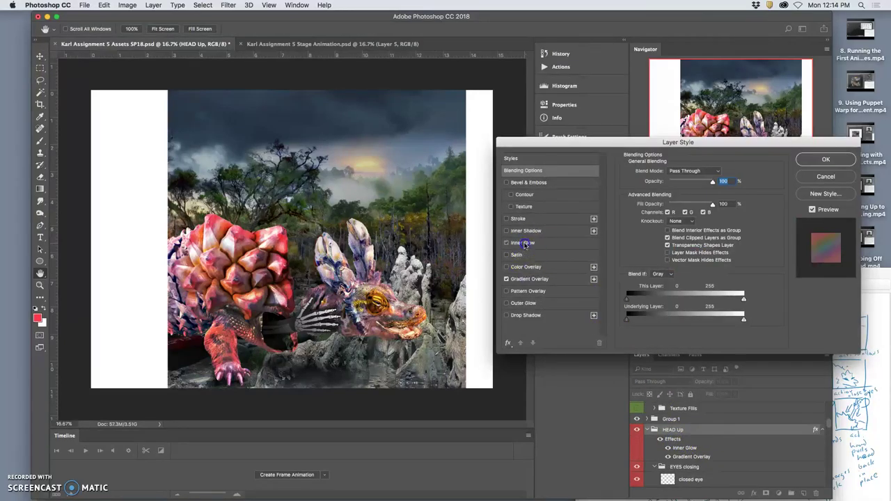
left_click(827, 160)
scroll(693, 431, "down", 5)
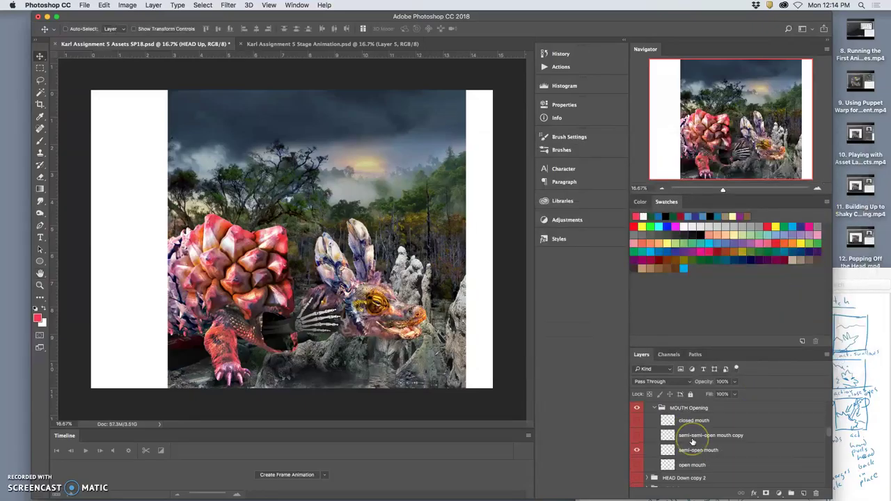
scroll(690, 439, "up", 5)
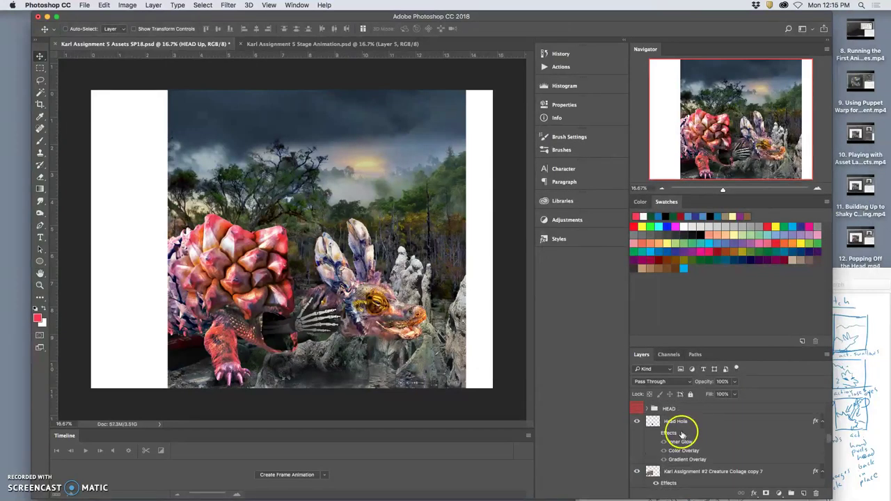
scroll(673, 460, "down", 2)
left_click(710, 445)
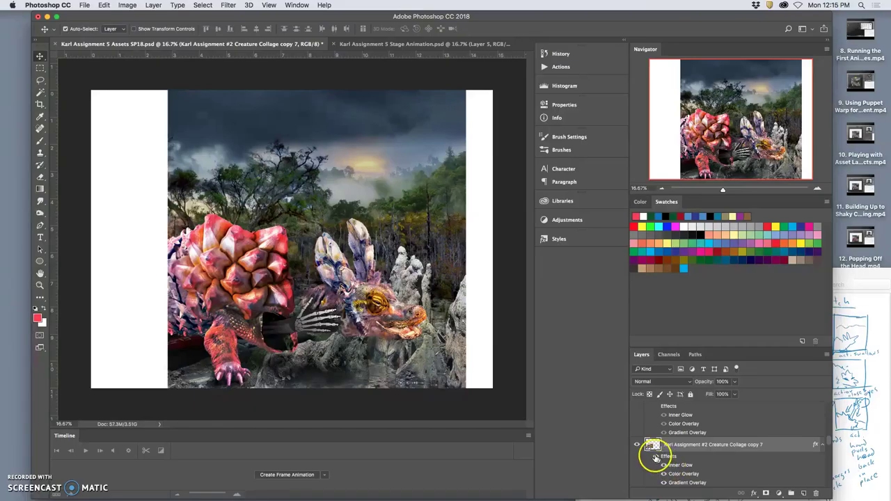
- Puppet Warp Creature Collage copy 7, pinning foot and back to lift the rear leg
left_click(104, 4)
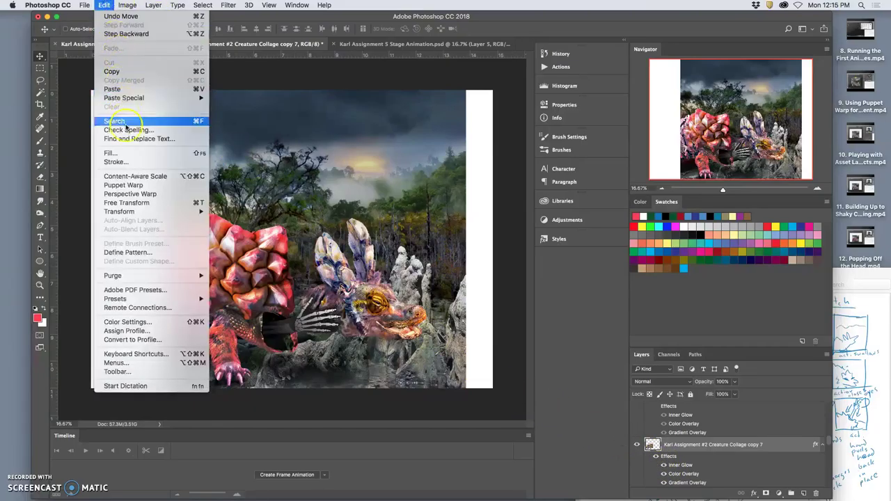
left_click(124, 185)
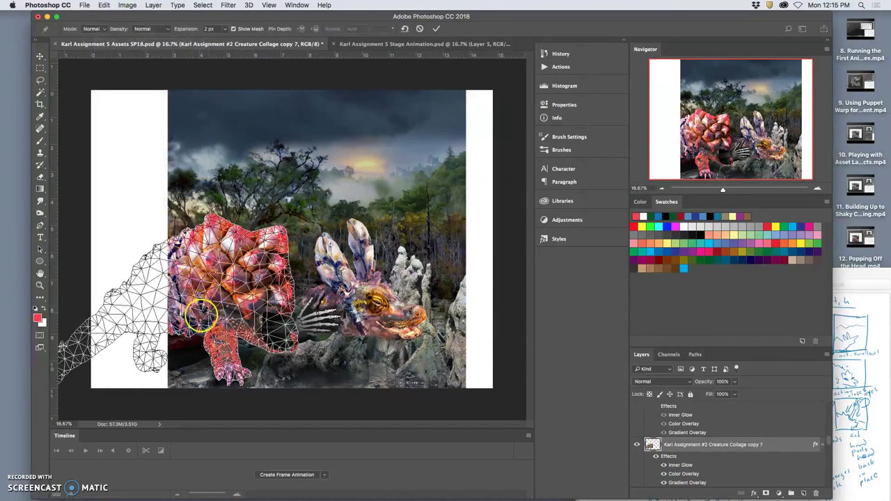
left_click(228, 376)
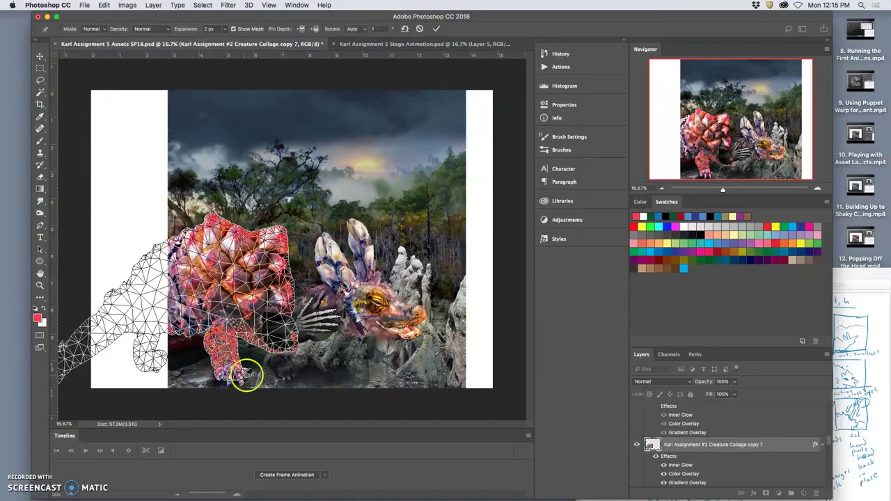
left_click_drag(257, 359, 241, 337)
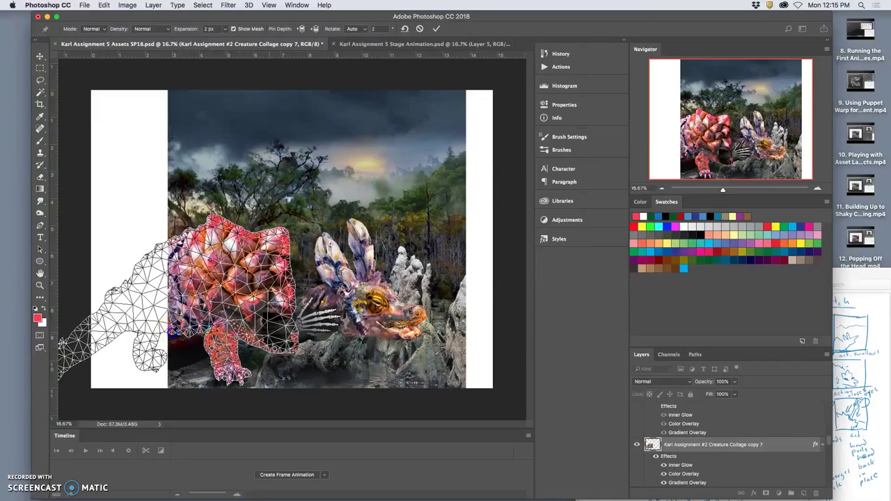
left_click_drag(175, 329, 185, 317)
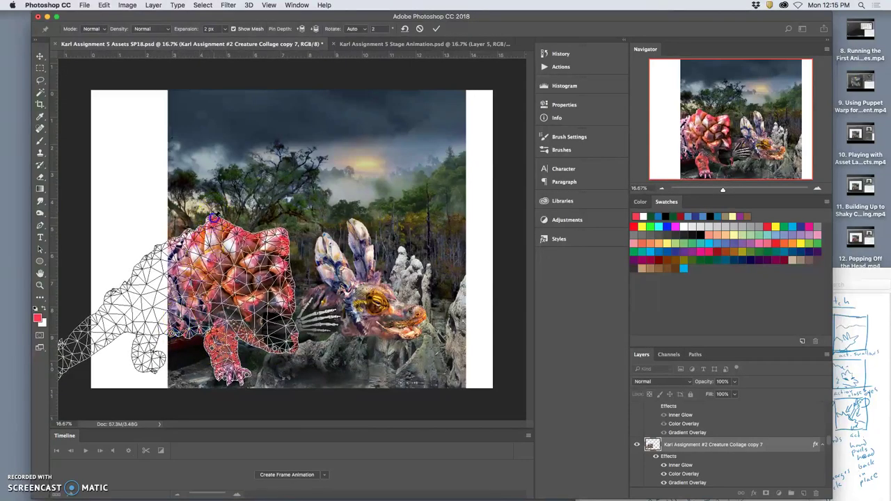
left_click_drag(214, 218, 217, 218)
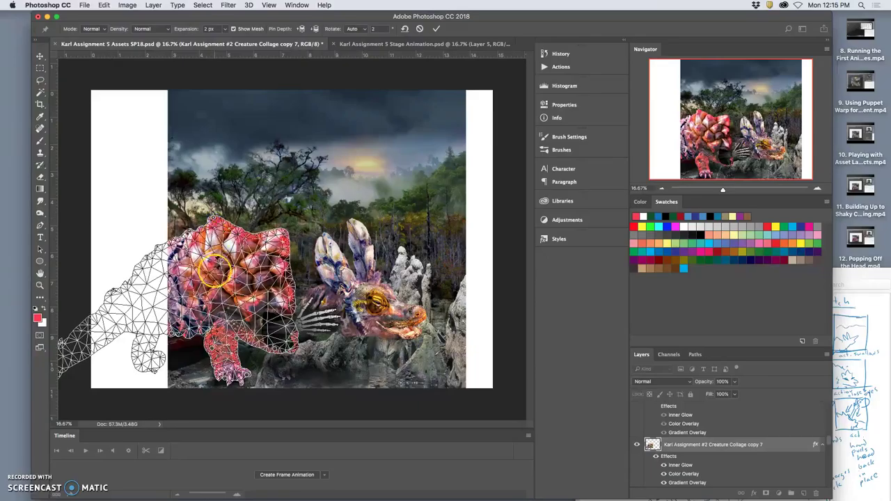
left_click_drag(227, 378, 228, 375)
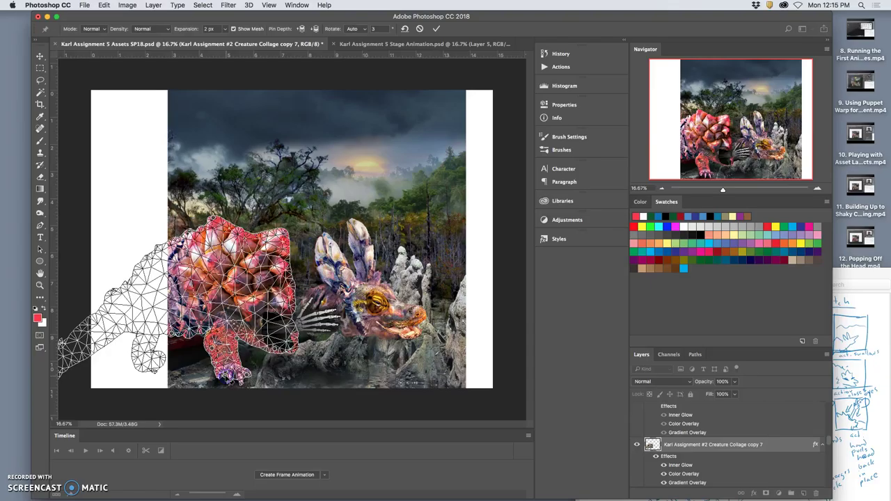
key("Return")
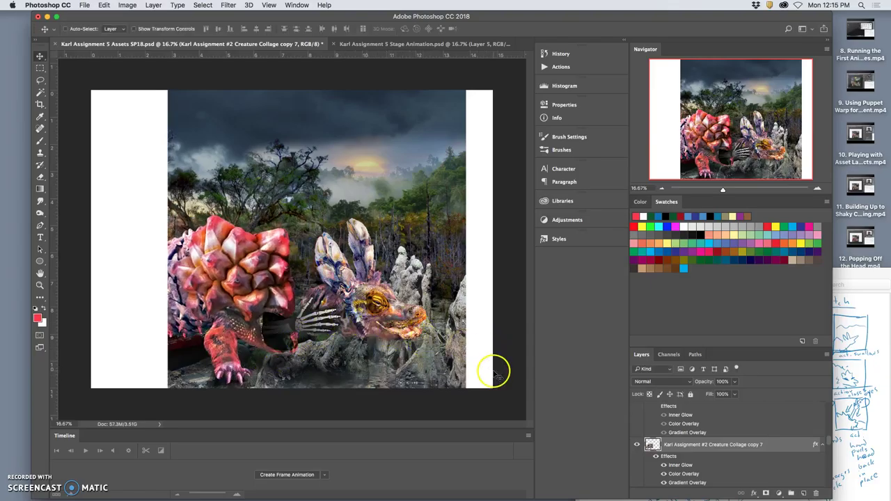
scroll(698, 443, "down", 3)
scroll(697, 444, "down", 5)
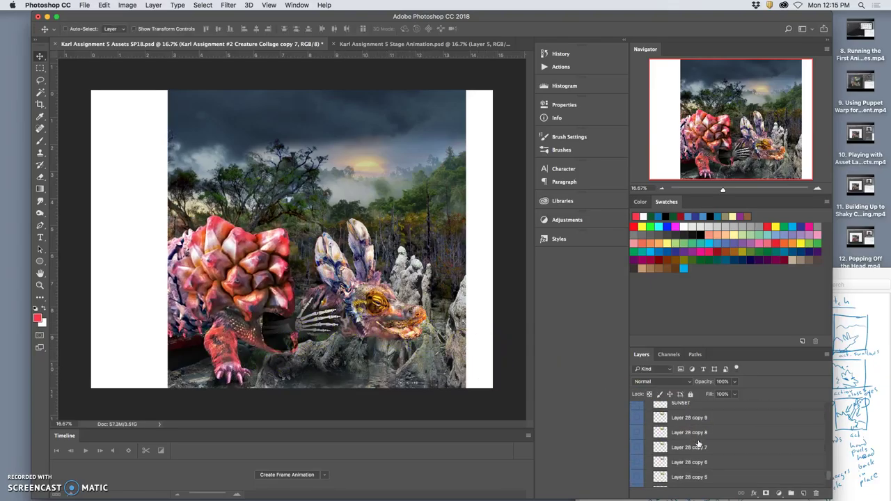
scroll(690, 446, "down", 5)
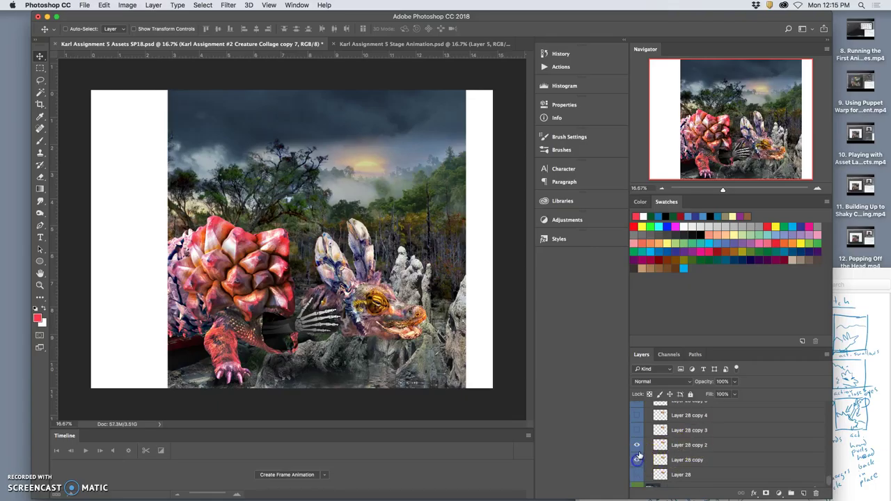
- Hide Layer 28 copy 2 and magic-wand select the zoomed out frame's image area
left_click(637, 446)
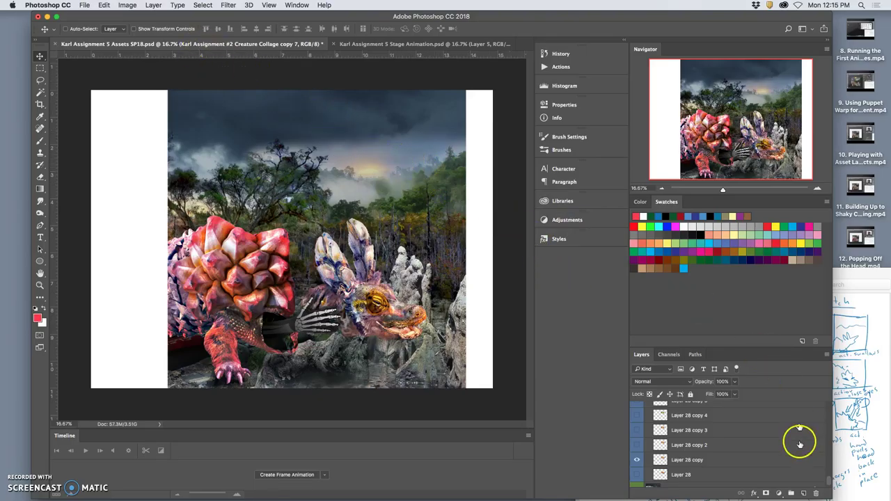
scroll(752, 453, "up", 10)
left_click(702, 411)
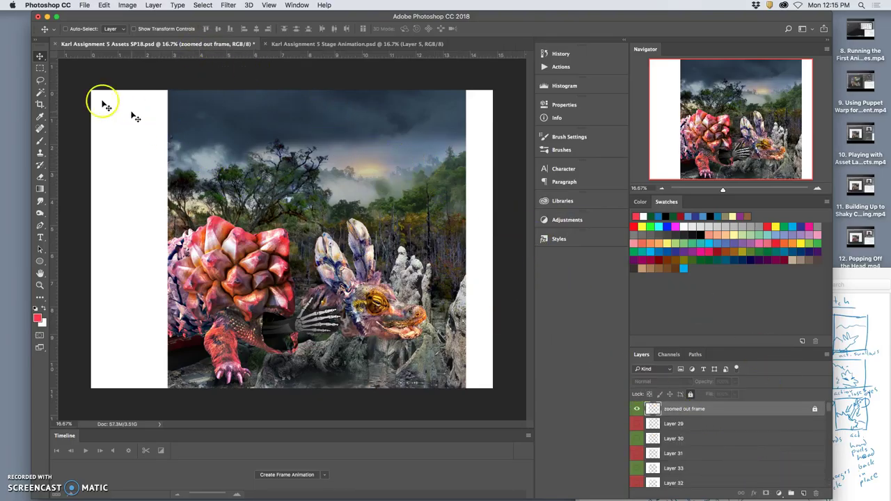
left_click(39, 91)
left_click(288, 182)
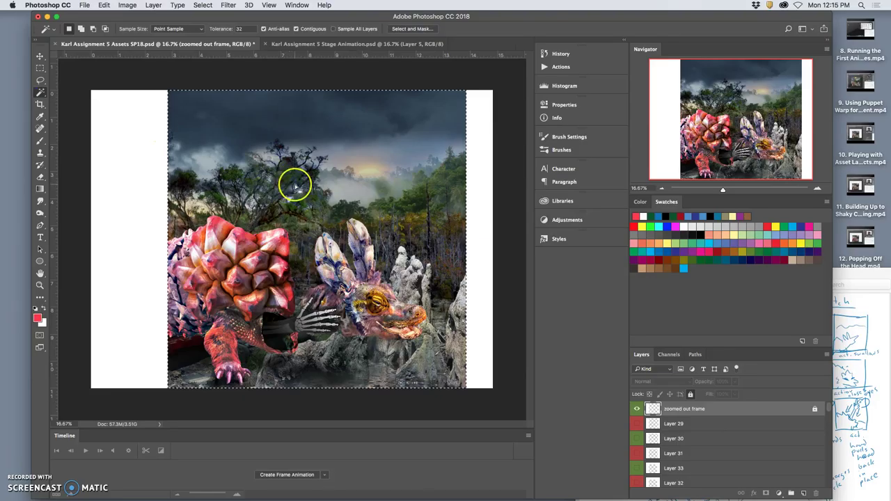
- Stamp the visible collage and paste it into Stage Animation as Layer 6
left_click(153, 5)
left_click(237, 358)
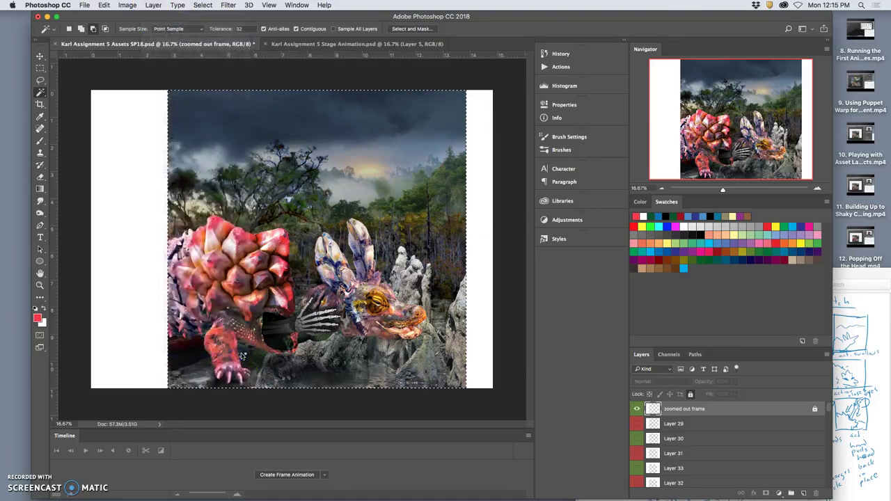
key("super+v")
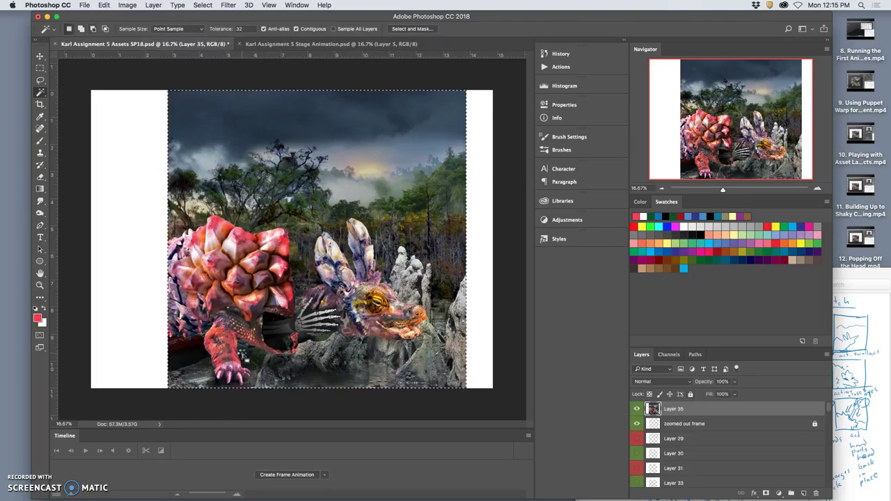
left_click(321, 44)
key("super+v")
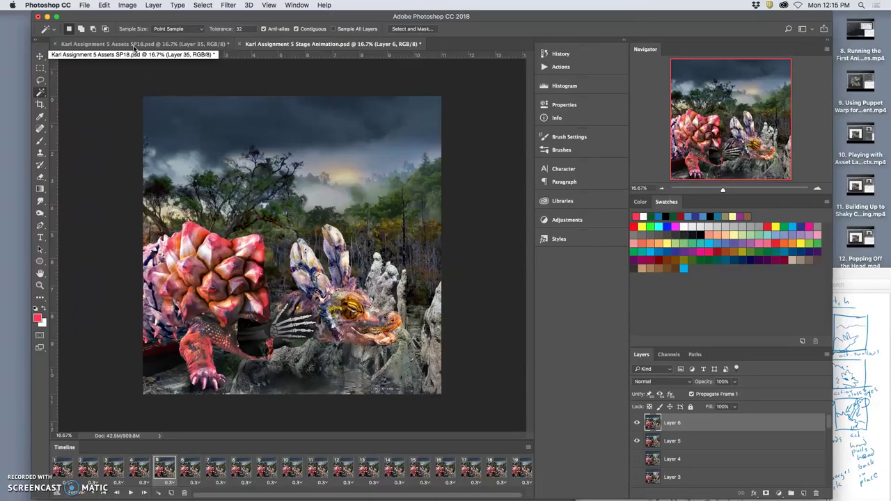
- Delete timeline frames 2–19, keeping only frame 1, and go back to Assets
left_click(67, 467)
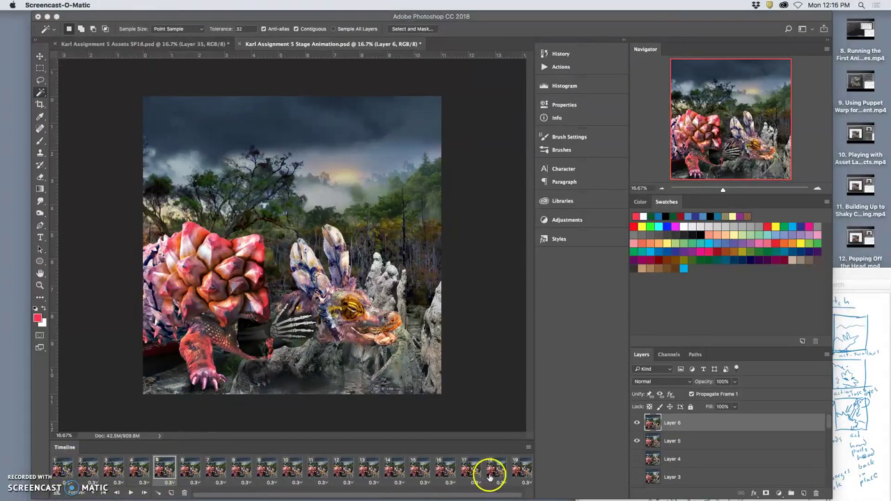
left_click(512, 468)
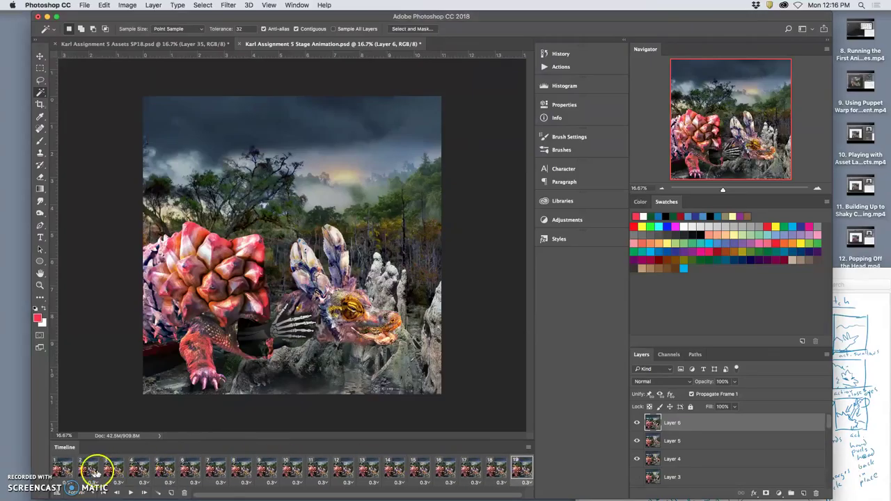
left_click(67, 469)
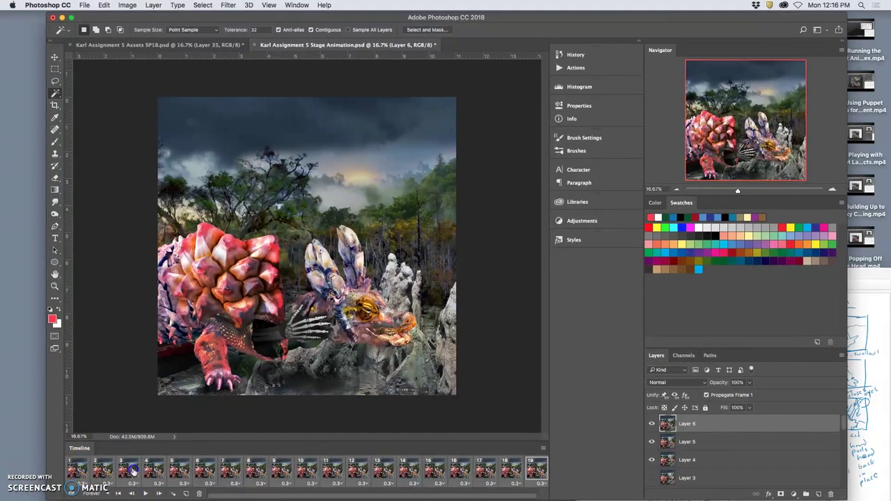
left_click(198, 494)
left_click(224, 45)
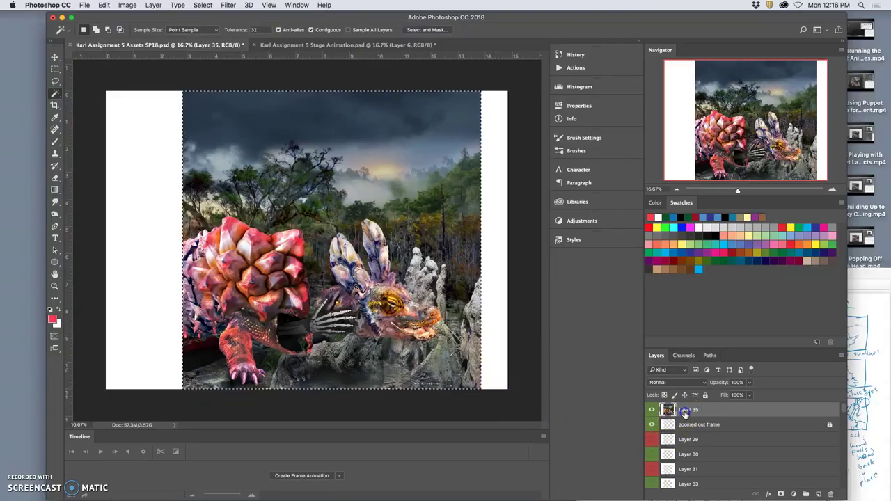
- Delete the merged Layer 35 snapshot and show Layer 34's skeletal hand instead of the striped copy
key("Delete")
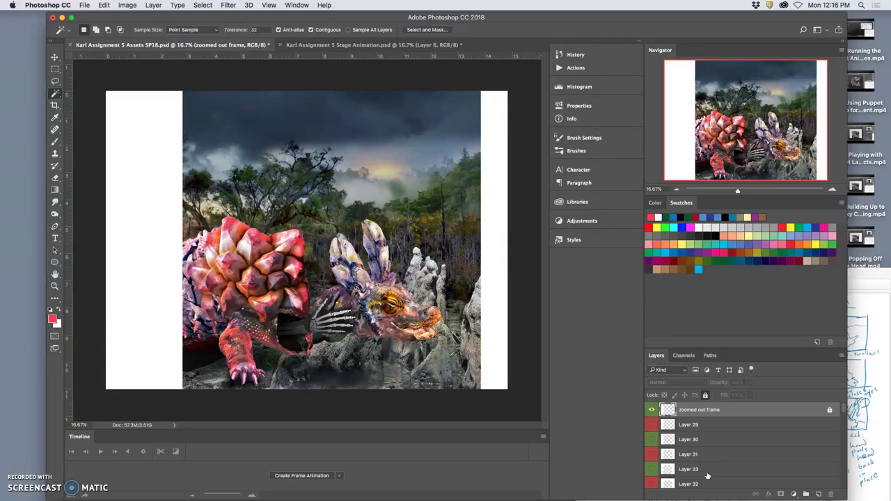
scroll(707, 475, "down", 5)
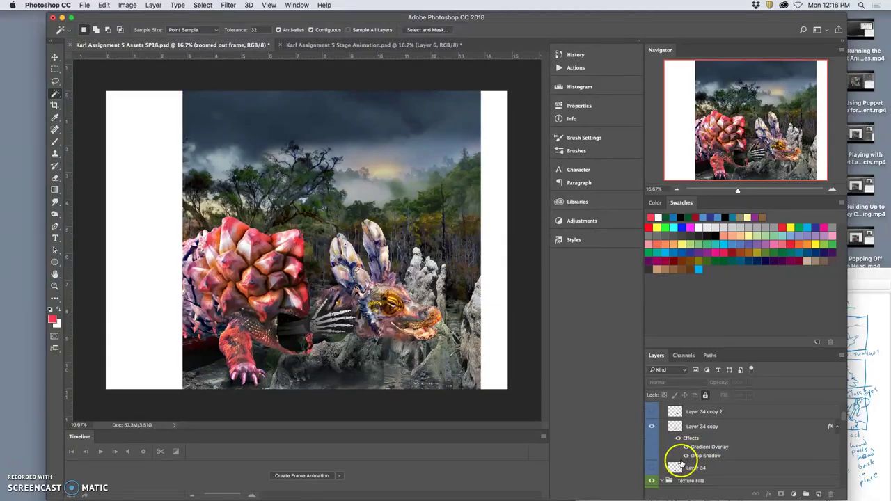
left_click(653, 468)
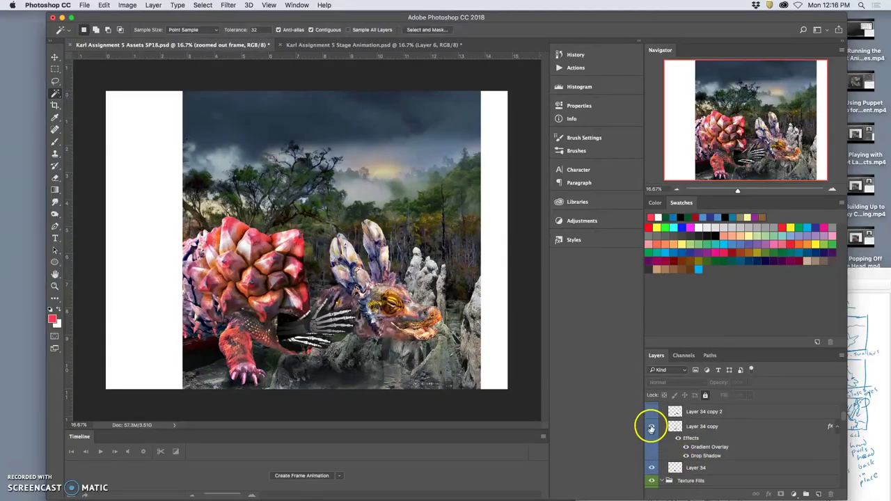
left_click(653, 425)
left_click(691, 467)
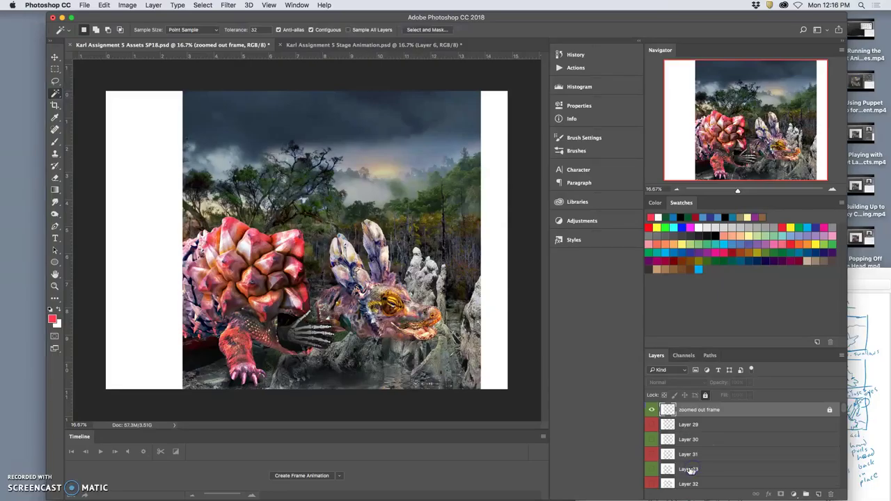
scroll(689, 470, "up", 4)
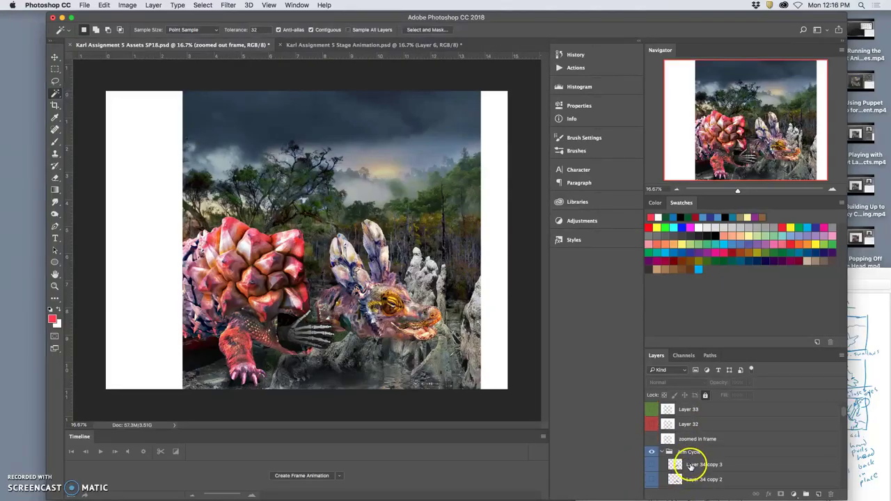
scroll(691, 467, "down", 5)
scroll(691, 467, "down", 5)
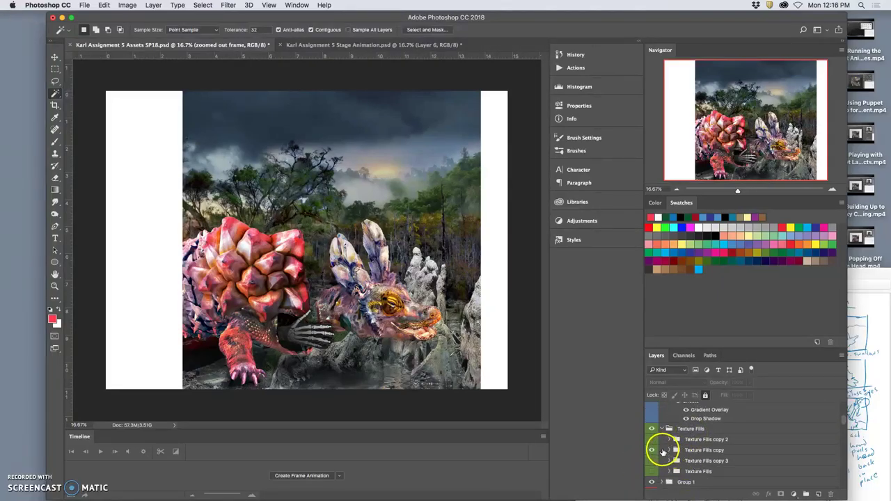
left_click(652, 451)
scroll(689, 452, "down", 4)
scroll(701, 476, "down", 3)
- Move the HEAD UP group lower on the creature
left_click(689, 439)
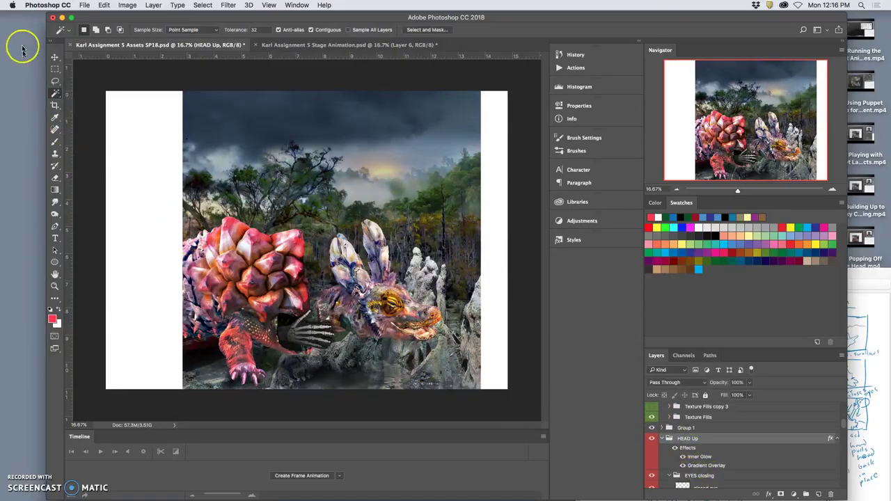
left_click(55, 57)
mouse_move(348, 299)
left_mouse_down()
mouse_move(387, 320)
mouse_move(364, 325)
mouse_move(383, 327)
left_mouse_up()
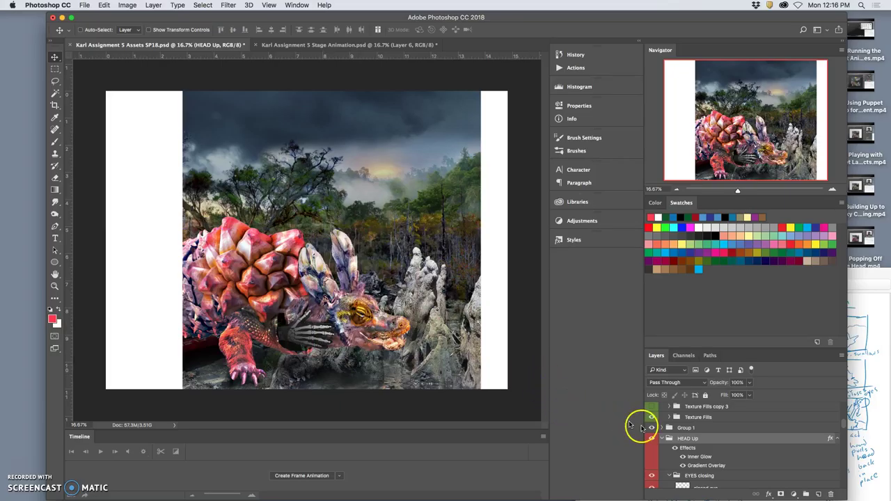
scroll(700, 439, "up", 5)
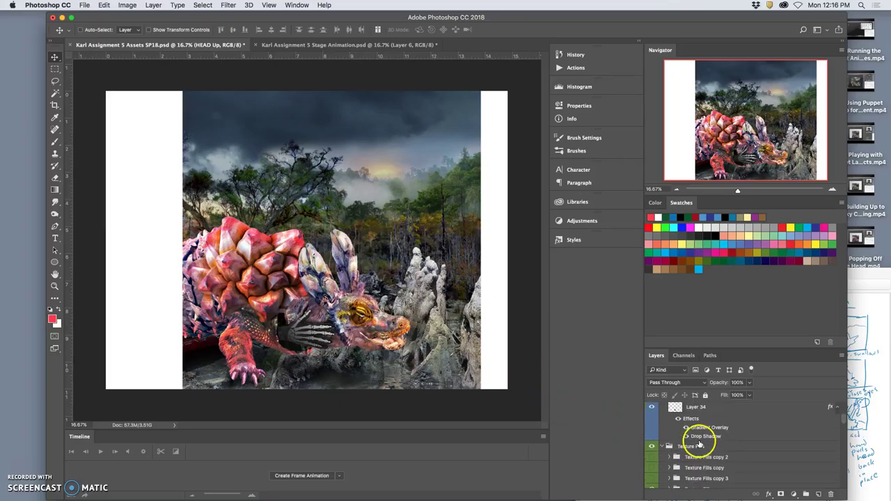
- Duplicate the Layer 34 skeletal hand and hide the copy as a backup
left_click(690, 411)
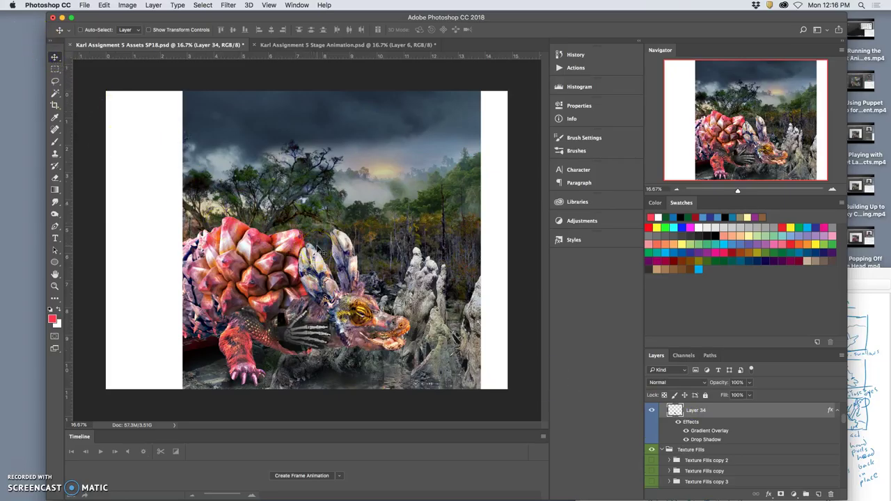
left_click(321, 251)
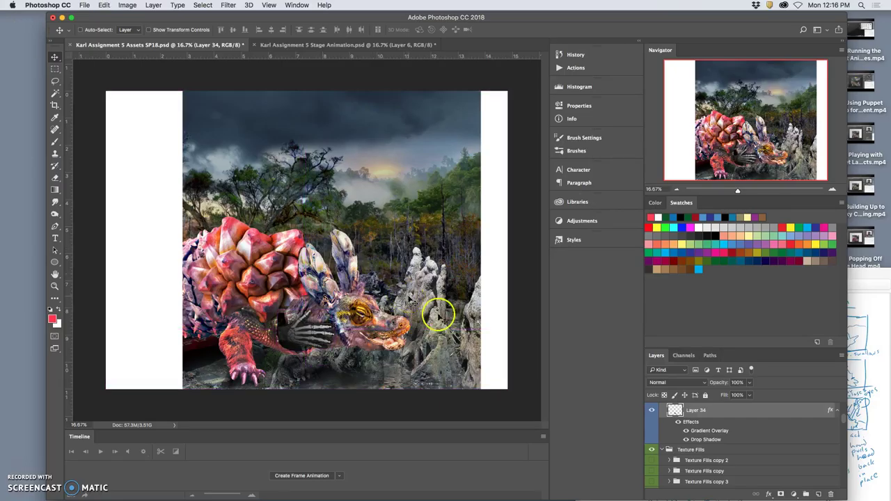
left_click(703, 413)
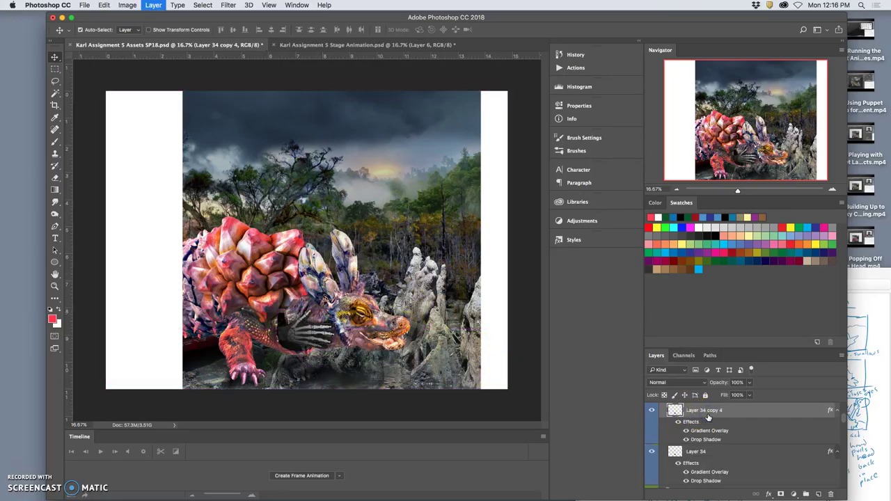
key("super+j")
left_click(652, 411)
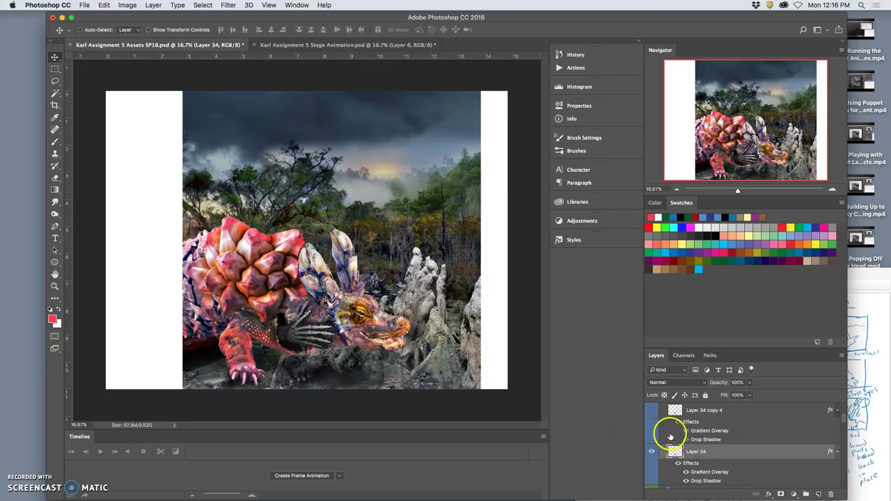
- Move the skeletal hand toward the head and tilt it slightly with Free Transform
left_click(55, 57)
left_click_drag(291, 333, 307, 335)
key("super+t")
mouse_move(334, 307)
left_mouse_down()
mouse_move(349, 297)
mouse_move(315, 328)
left_mouse_up()
- Commit the hand's new pose and lasso the creature's leg where it overlaps the hand
key("Return")
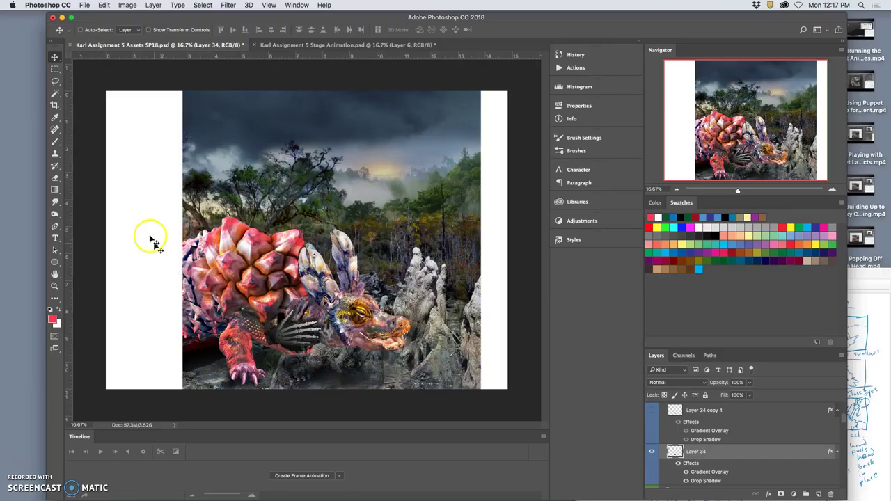
left_click(55, 81)
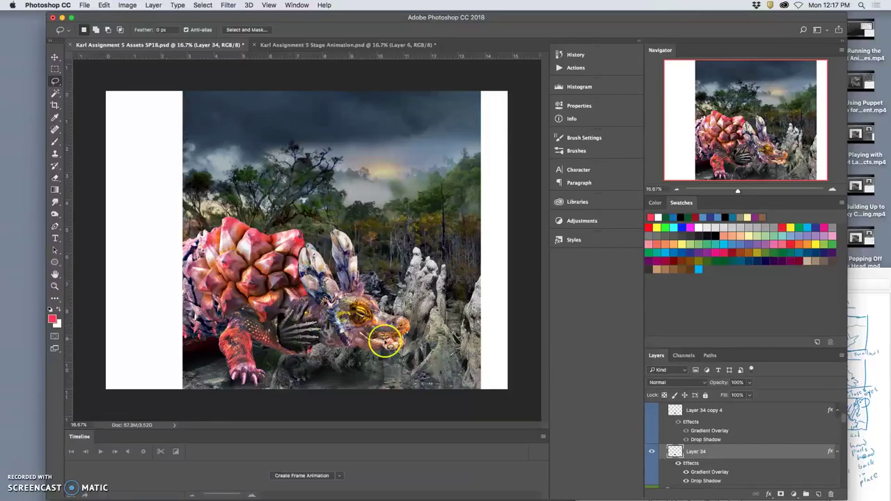
left_click(428, 369)
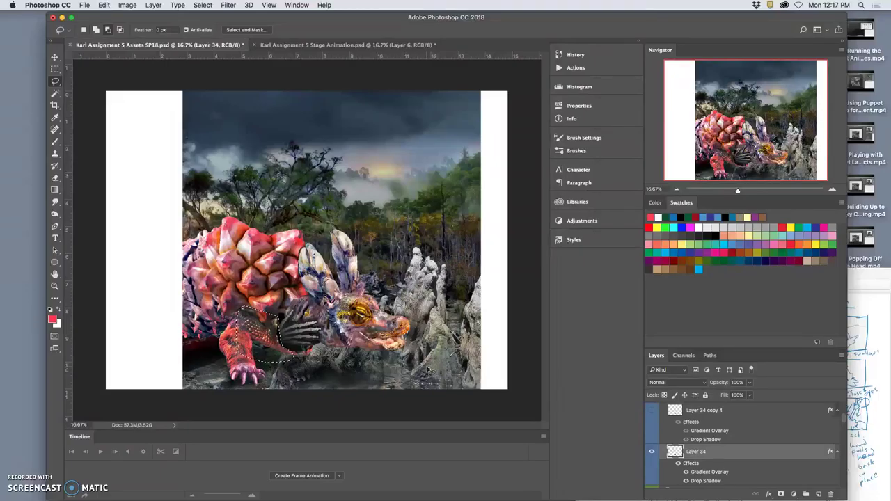
left_click(376, 359)
left_click(296, 326)
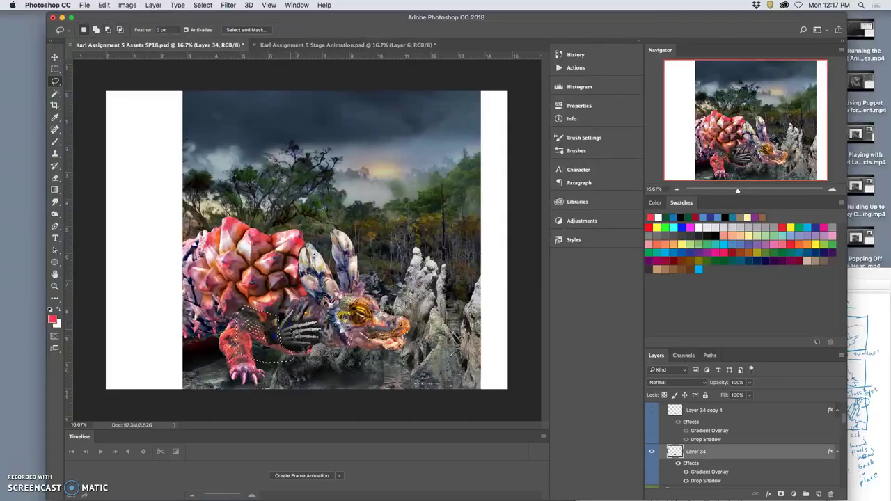
key("super+plus")
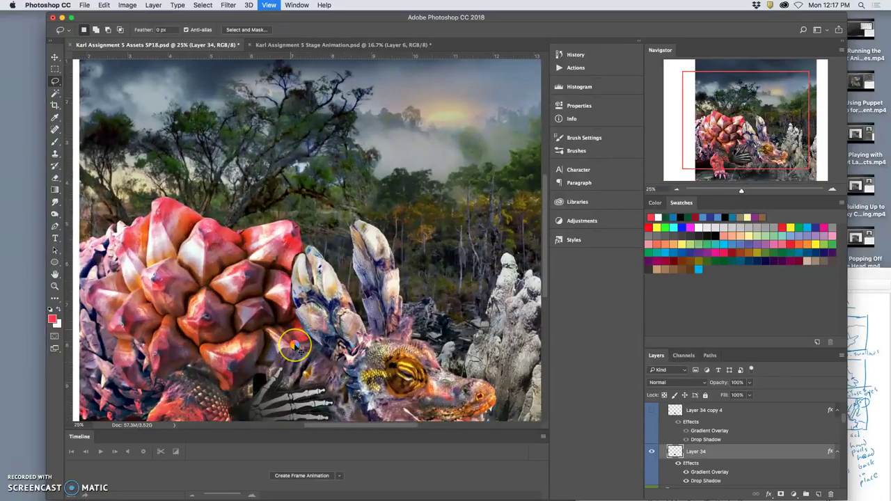
key("super+plus")
scroll(296, 344, "down", 5)
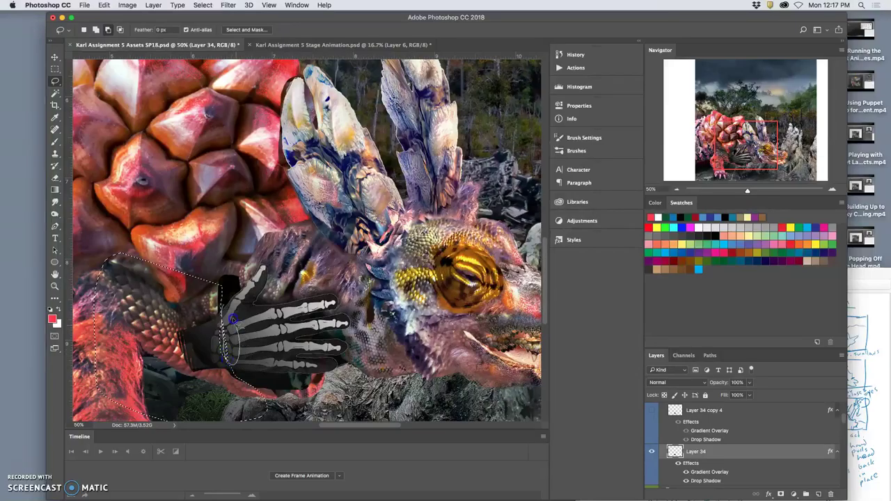
- Delete the hand inside the leg selection, zoom out, and toggle Texture Fills visibility
left_click(274, 350)
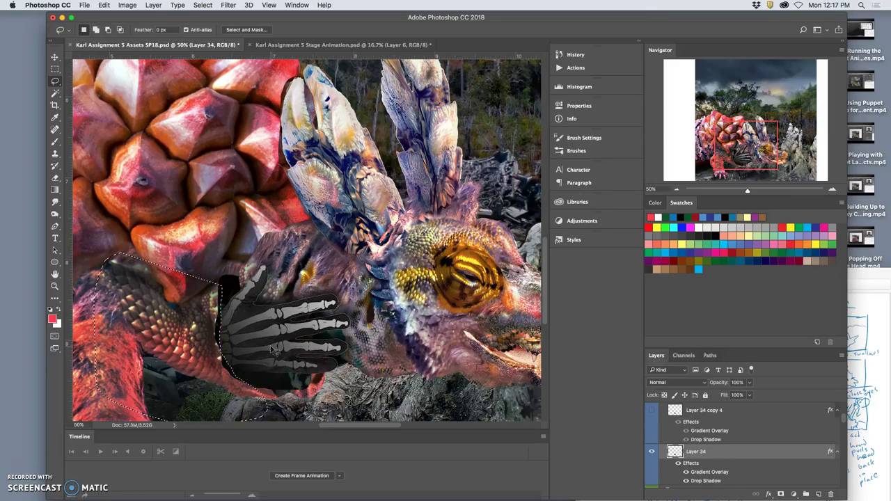
key("super+0")
key("super+minus")
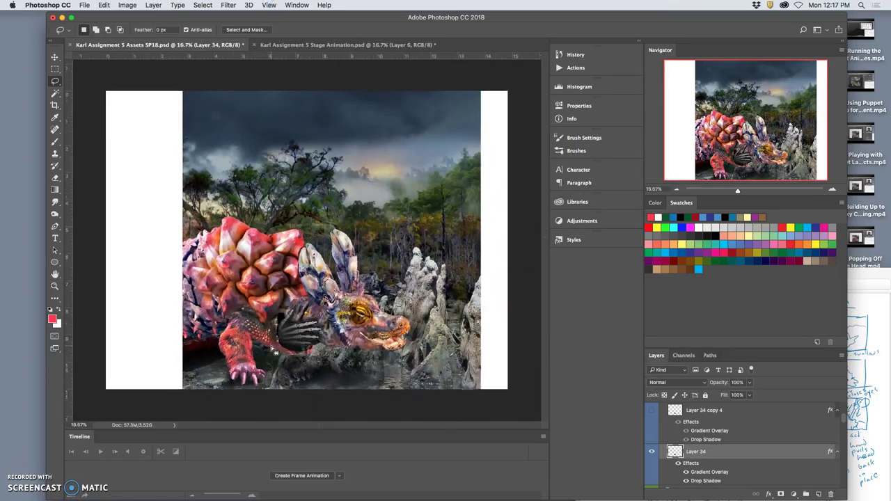
left_click(275, 353)
scroll(685, 453, "down", 1)
scroll(685, 452, "down", 2)
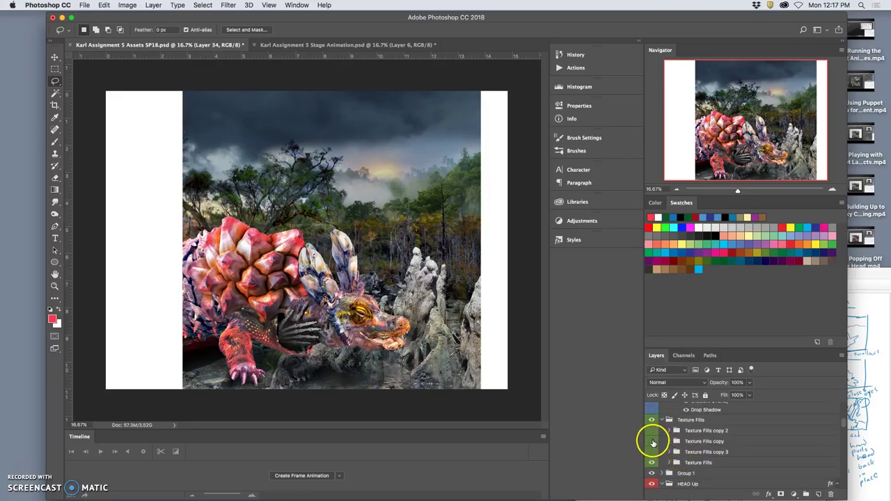
left_click(651, 431)
left_click(652, 462)
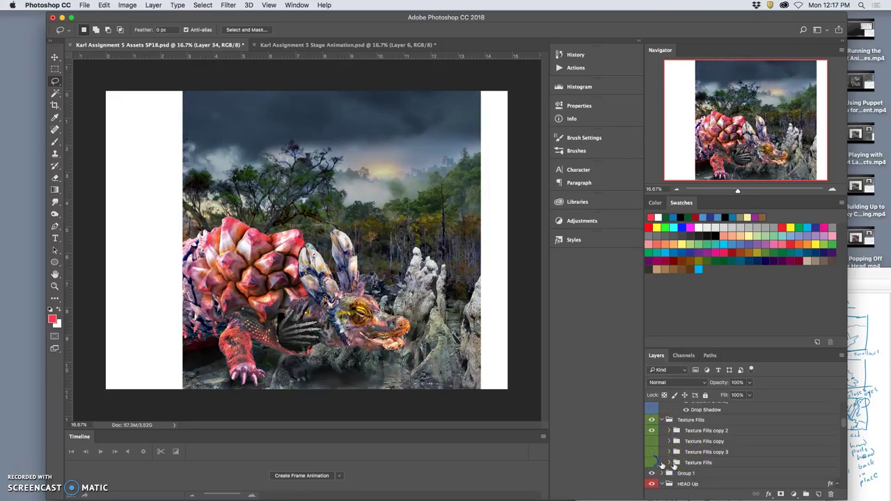
scroll(692, 468, "down", 1)
scroll(693, 468, "down", 2)
scroll(692, 468, "down", 2)
scroll(692, 468, "down", 2)
scroll(692, 468, "down", 2)
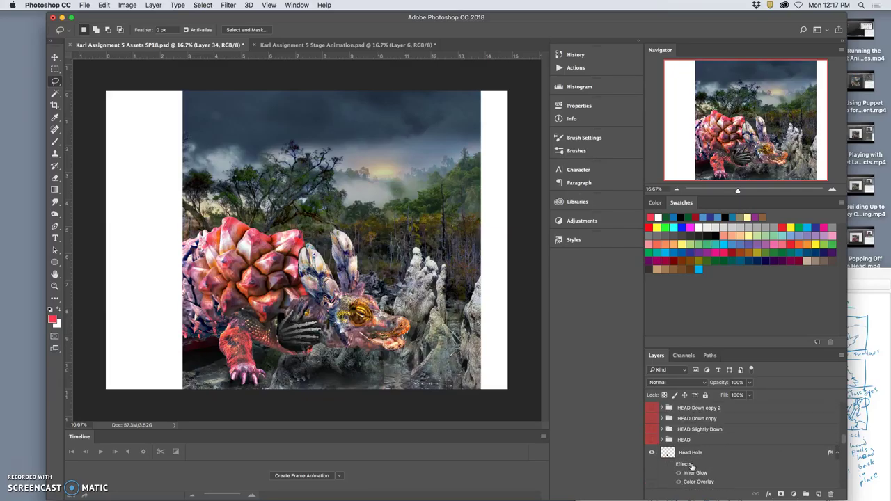